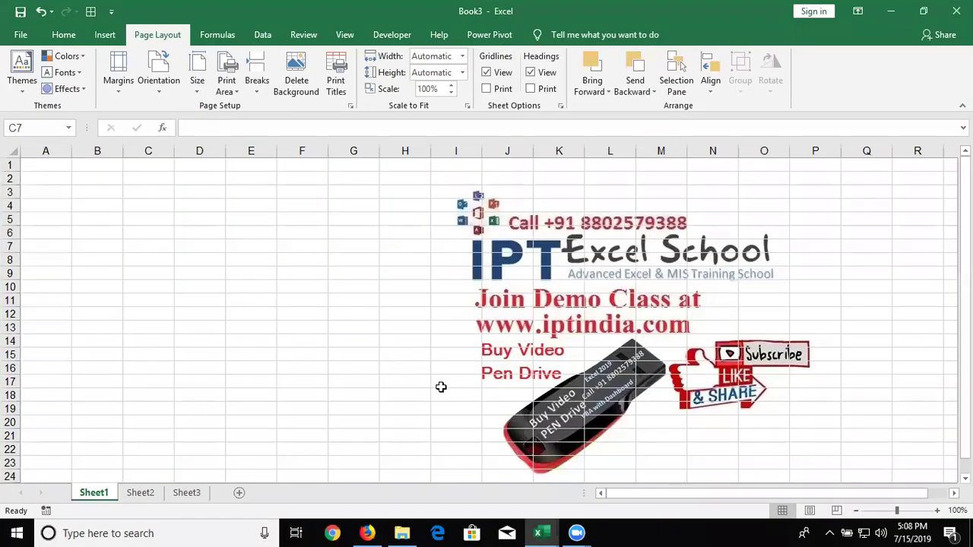
# Enter 20 in C2 and 30 in D2.
pyautogui.click(147, 177)
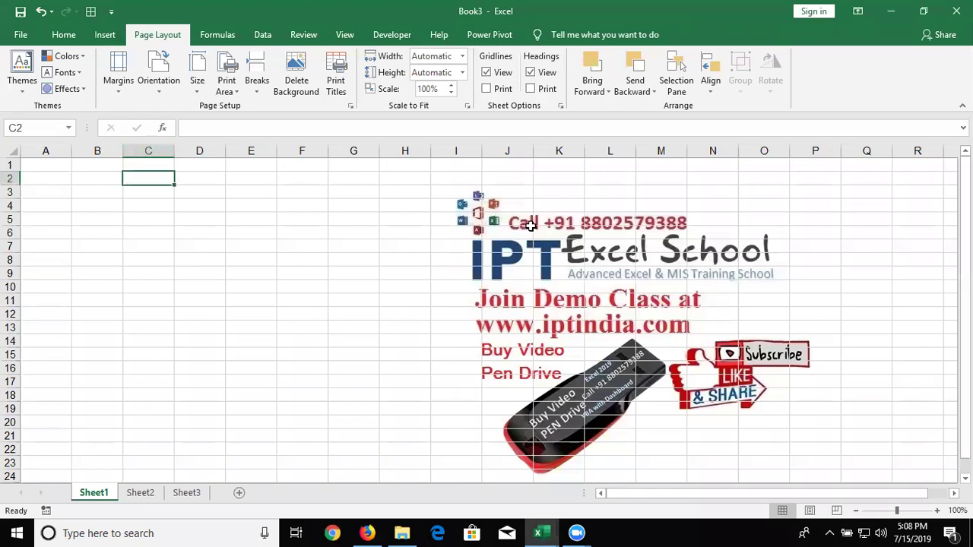
pyautogui.write('20')
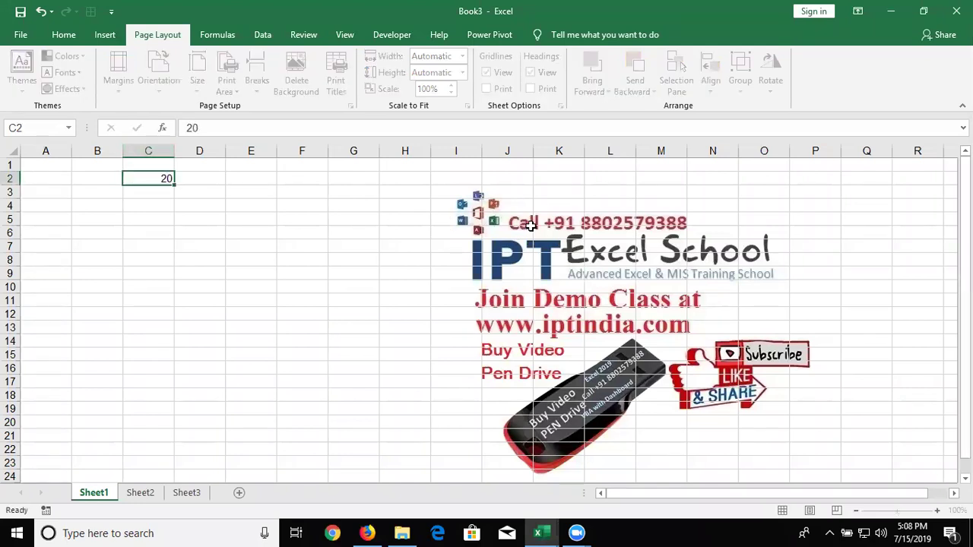
pyautogui.press('Tab')
pyautogui.write('30')
pyautogui.press('Tab')
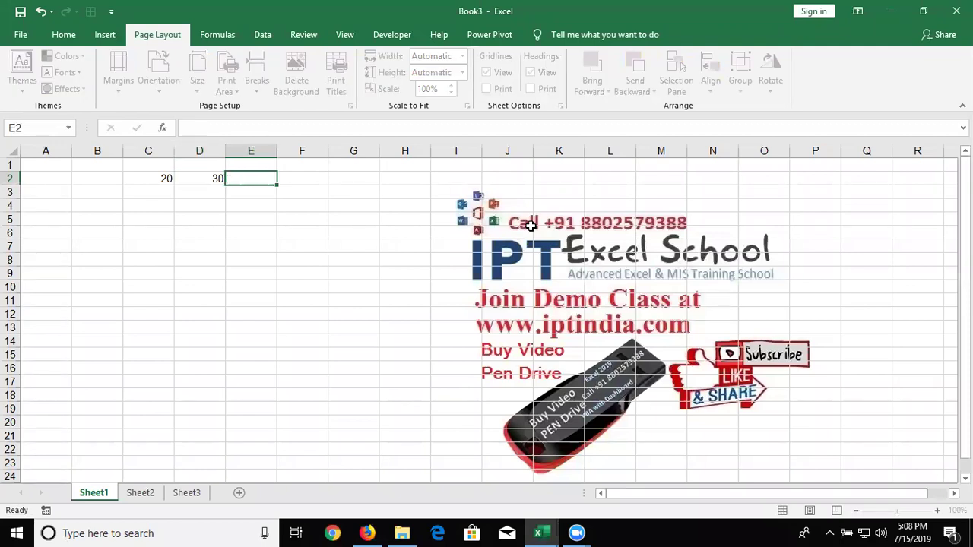
# Total C2:D2 in E2 with =SUM(C2:D2), giving 50.
pyautogui.write('=sum')
pyautogui.press('Tab')
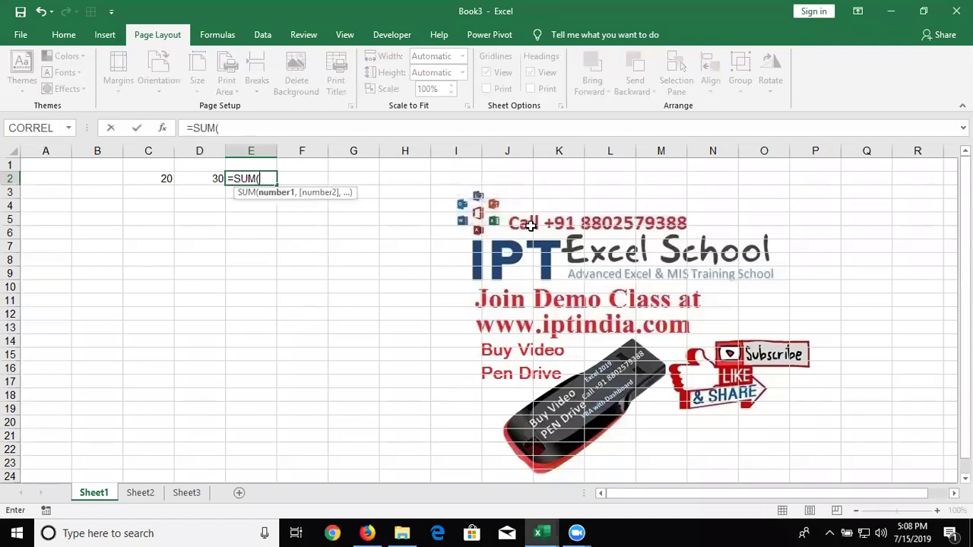
pyautogui.press('Left')
pyautogui.press('Left')
pyautogui.hotkey('shift', 'Right')
pyautogui.press('Return')
pyautogui.press('Up')
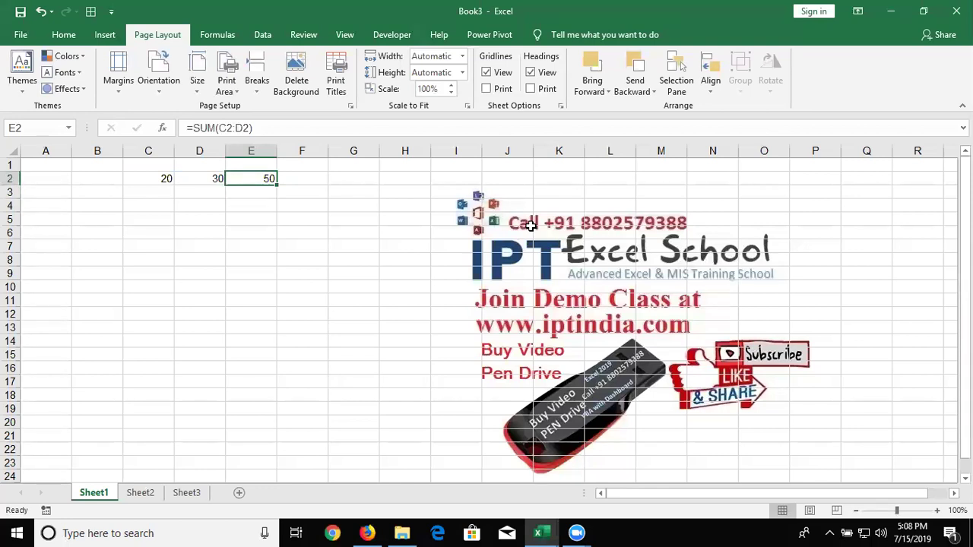
# Add the same cells in E3 with =C2+D2 and compare it with E2's formula.
pyautogui.press('Down')
pyautogui.write('=')
pyautogui.press('Left')
pyautogui.press('Up')
pyautogui.press('Left')
pyautogui.write('+')
pyautogui.press('Up')
pyautogui.press('Left')
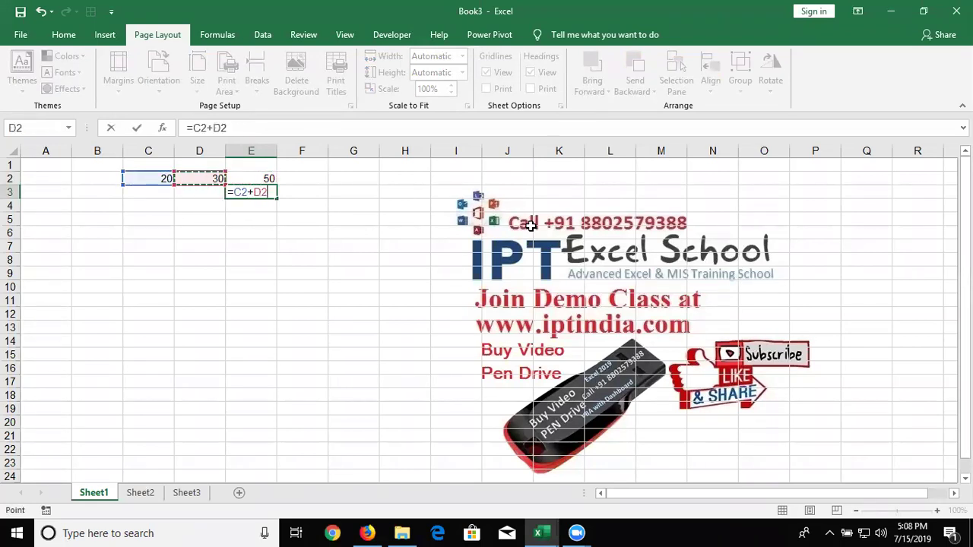
pyautogui.hotkey('ctrl', 'Return')
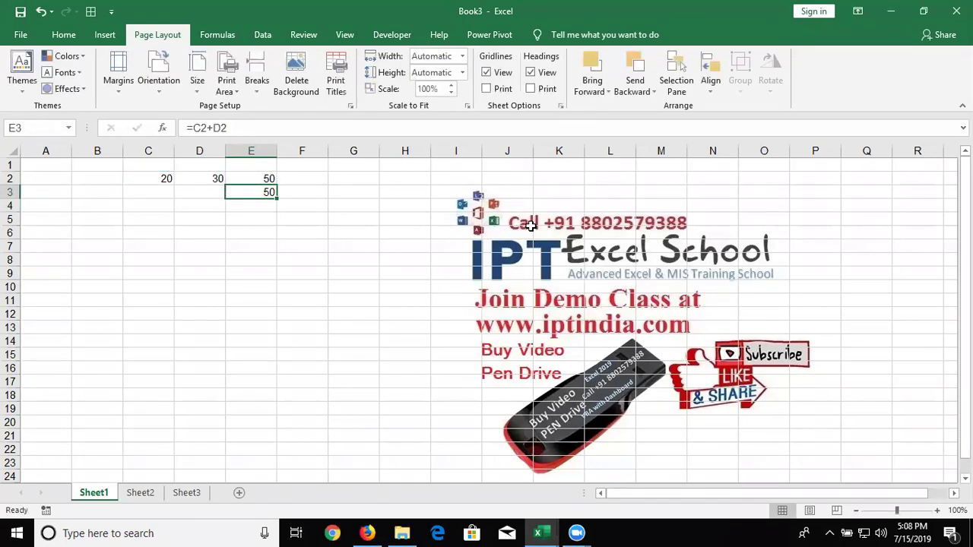
pyautogui.press('Up')
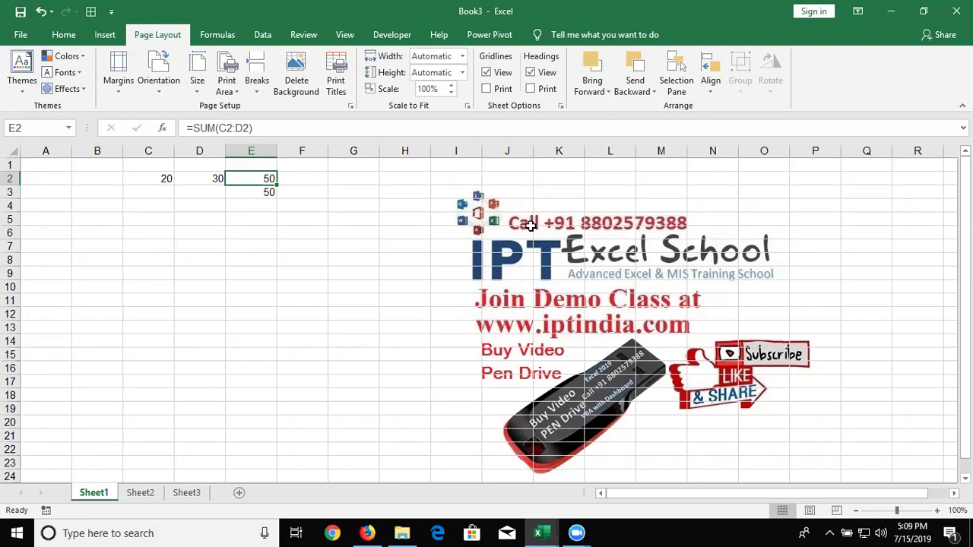
pyautogui.press('Down')
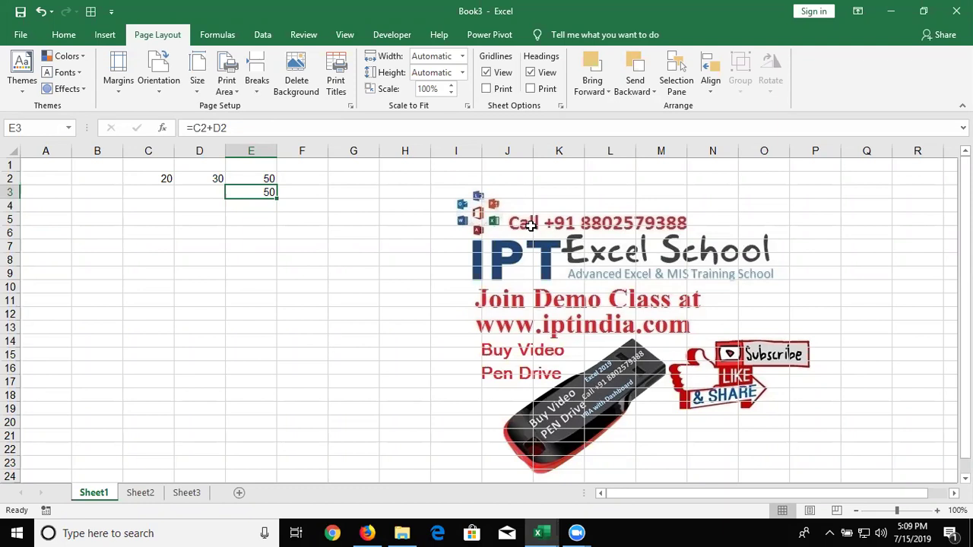
pyautogui.press('Right')
pyautogui.press('Right')
pyautogui.press('Up')
pyautogui.press('Up')
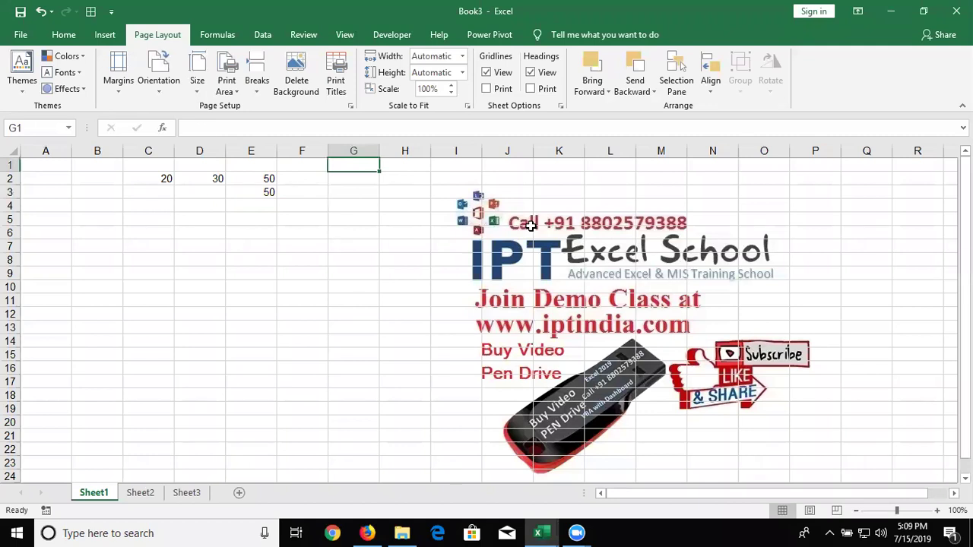
# Enter the symbols - in G1, + in G2, / in G3, * in G4 and ^ in G5.
pyautogui.write('-')
pyautogui.press('Return')
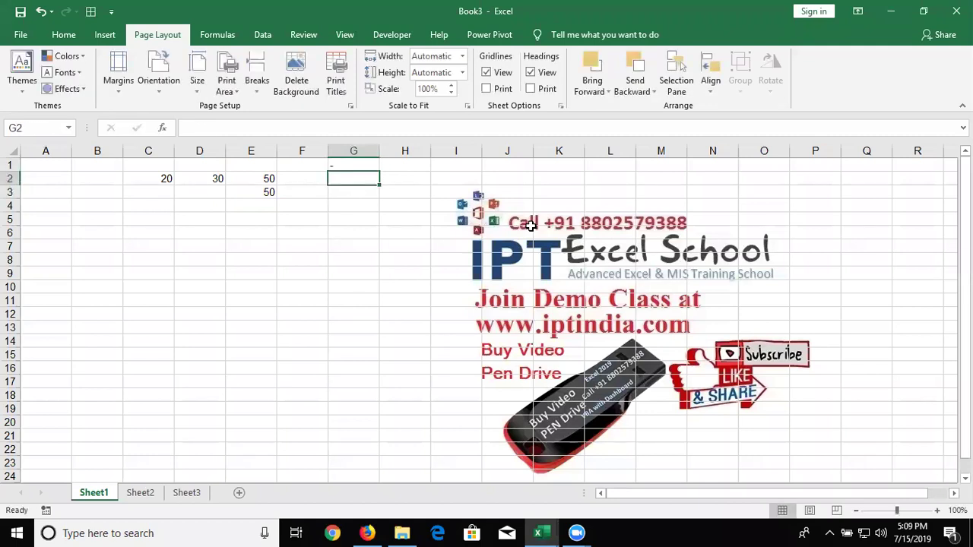
pyautogui.write('+')
pyautogui.press('Return')
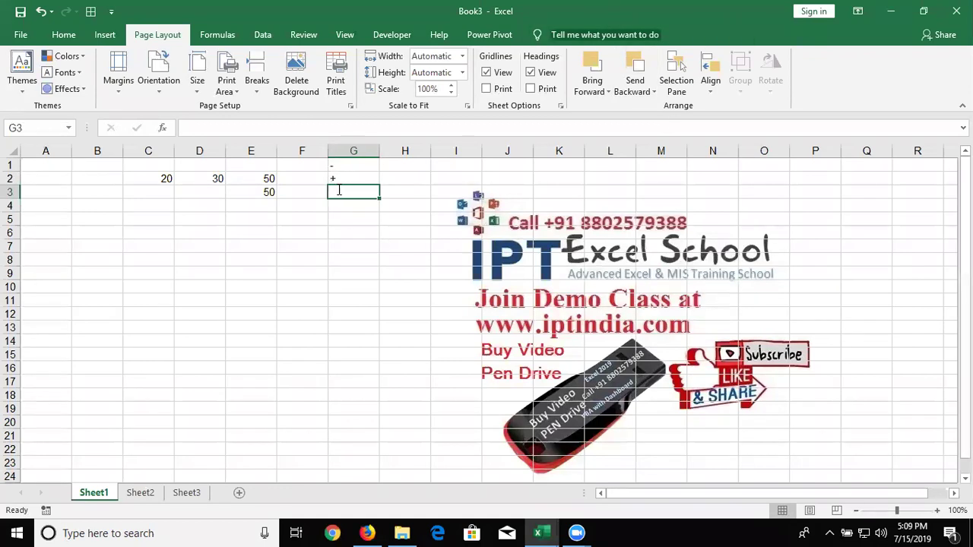
pyautogui.write('/')
pyautogui.press('Return')
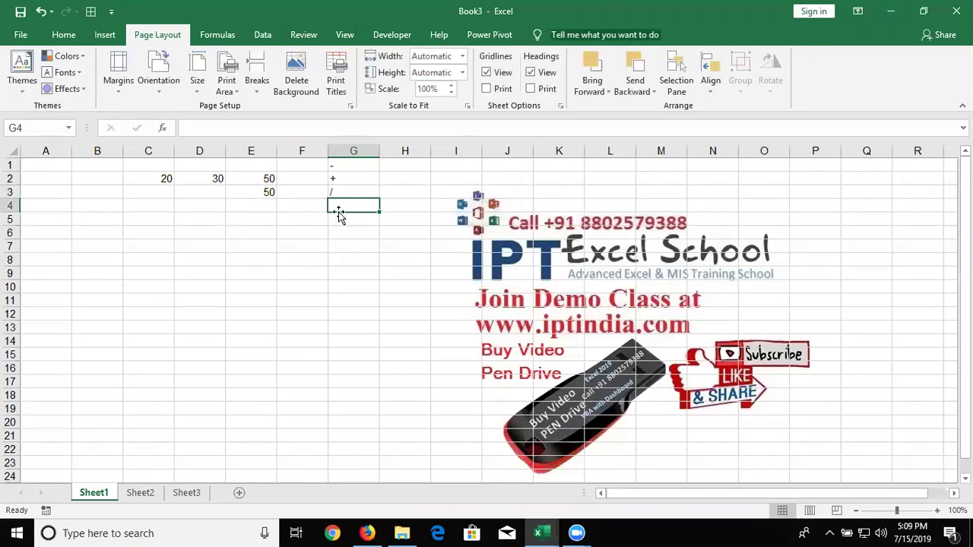
pyautogui.write('*')
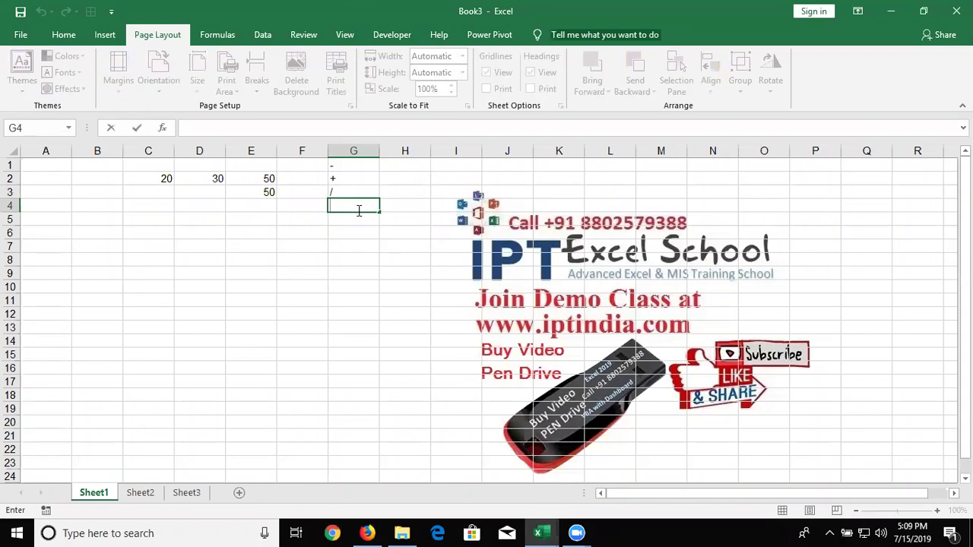
pyautogui.press('Return')
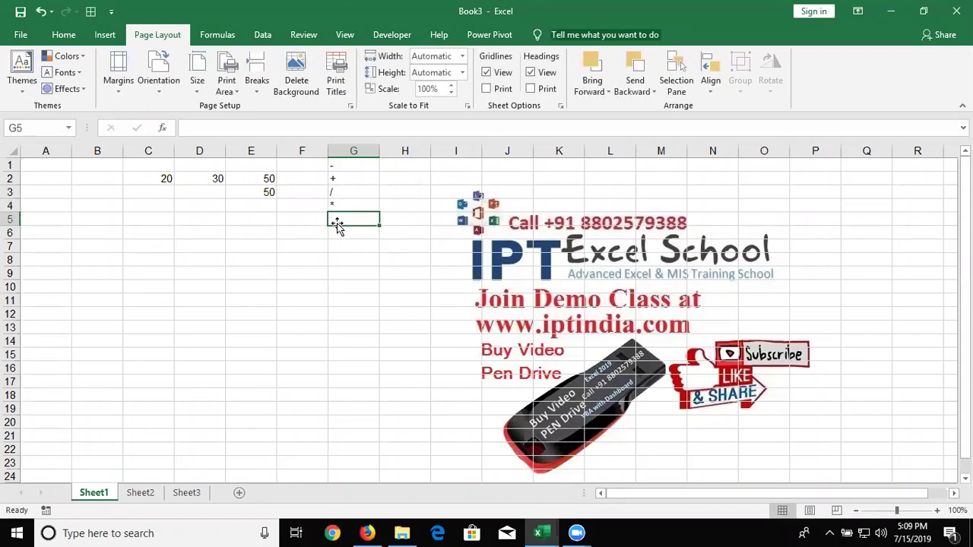
pyautogui.write('^')
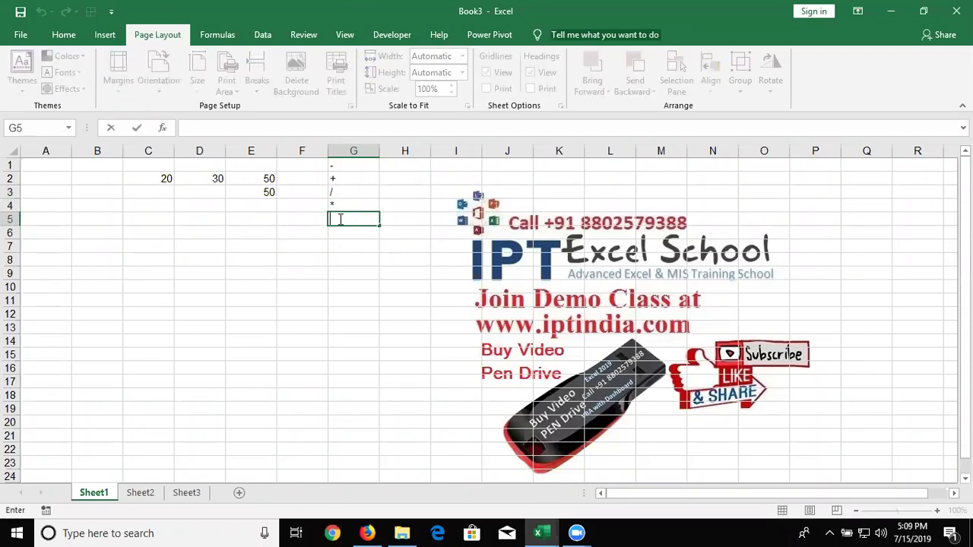
pyautogui.press('space')
pyautogui.click(337, 217)
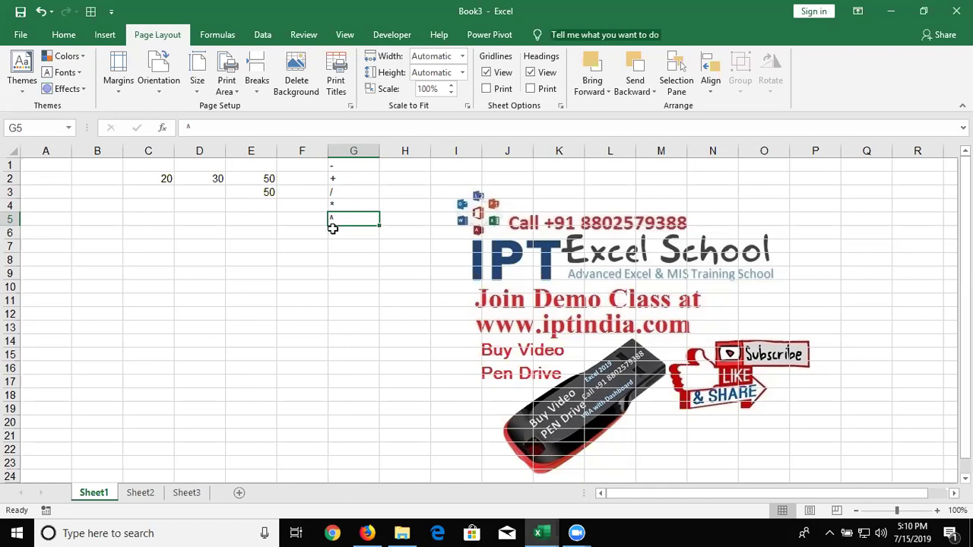
# Type the headings Q1 in A6 and Q2 in B6.
pyautogui.click(53, 241)
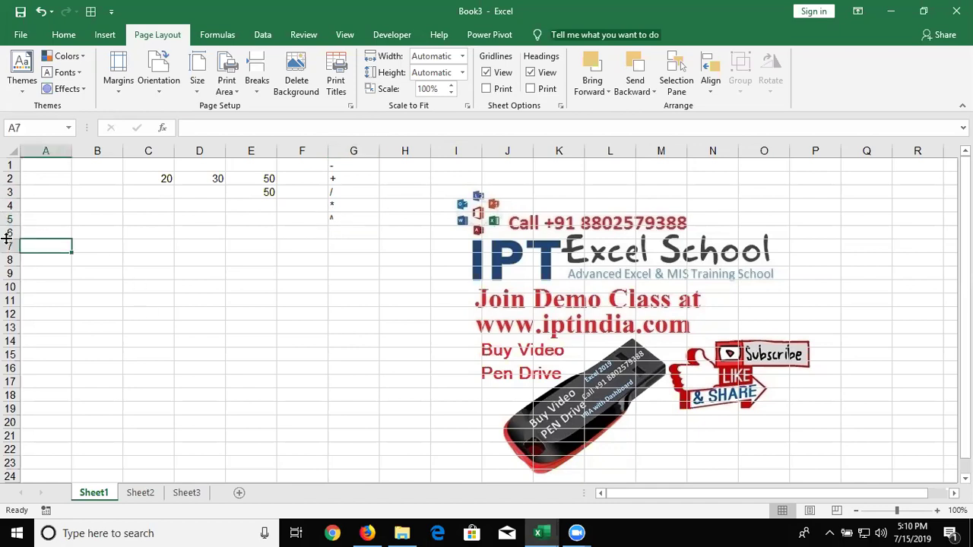
pyautogui.press('Up')
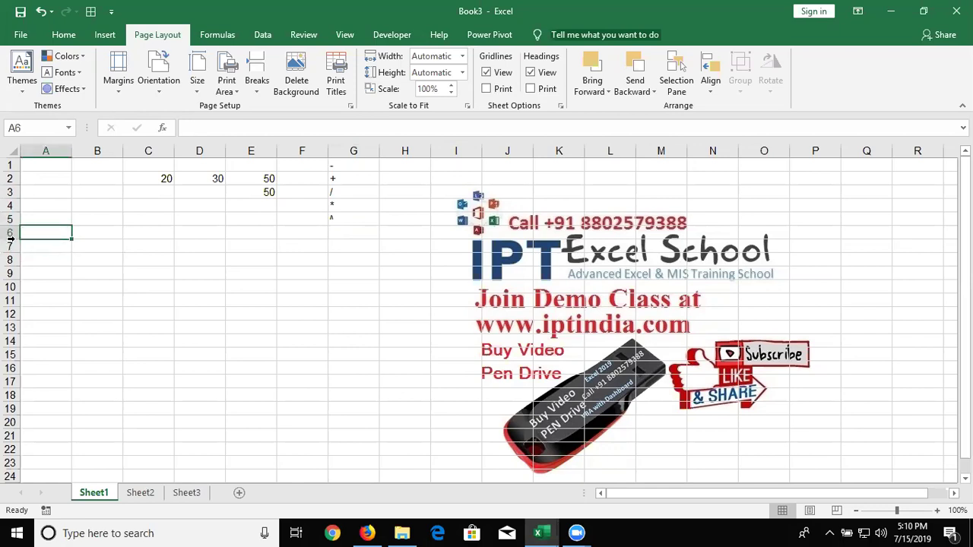
pyautogui.write('Q1')
pyautogui.press('Tab')
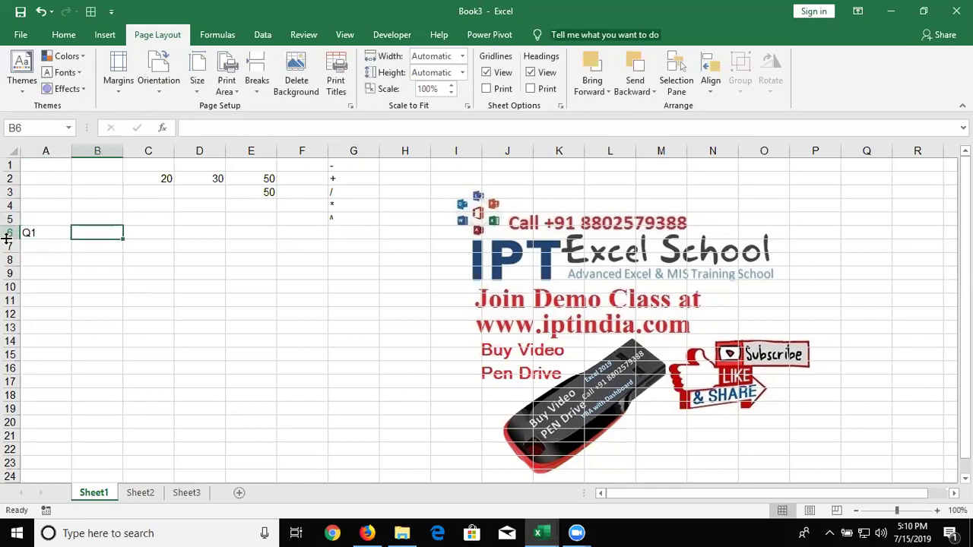
pyautogui.write('Q2')
pyautogui.press('Return')
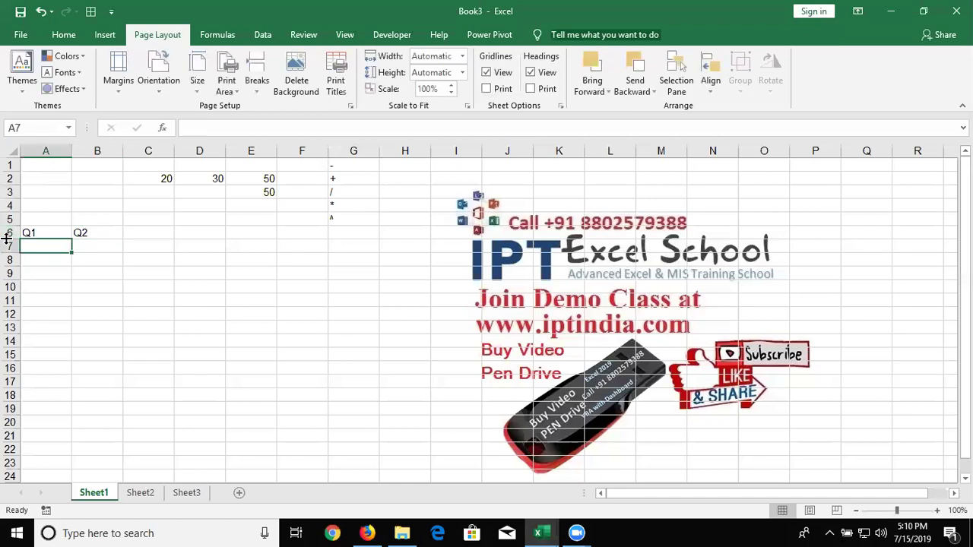
# Enter 50 and 60 under Q1 and Q2, and add the Gr heading in C6.
pyautogui.write('50')
pyautogui.press('Tab')
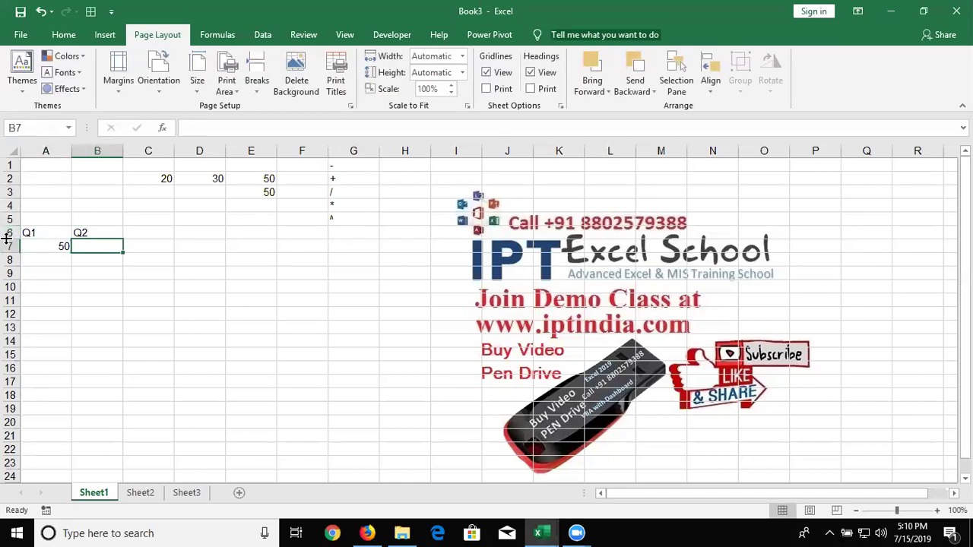
pyautogui.write('60')
pyautogui.press('Tab')
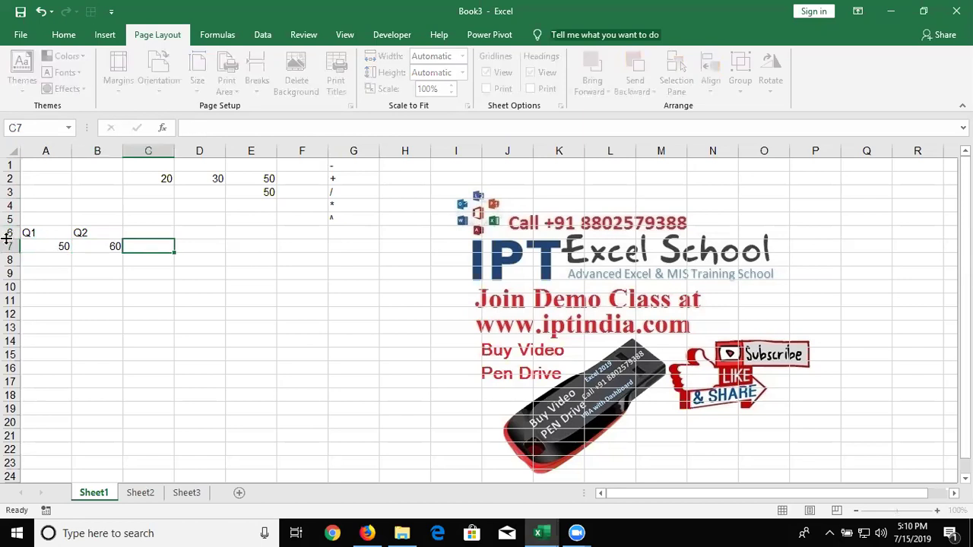
pyautogui.press('Up')
pyautogui.write('Gr')
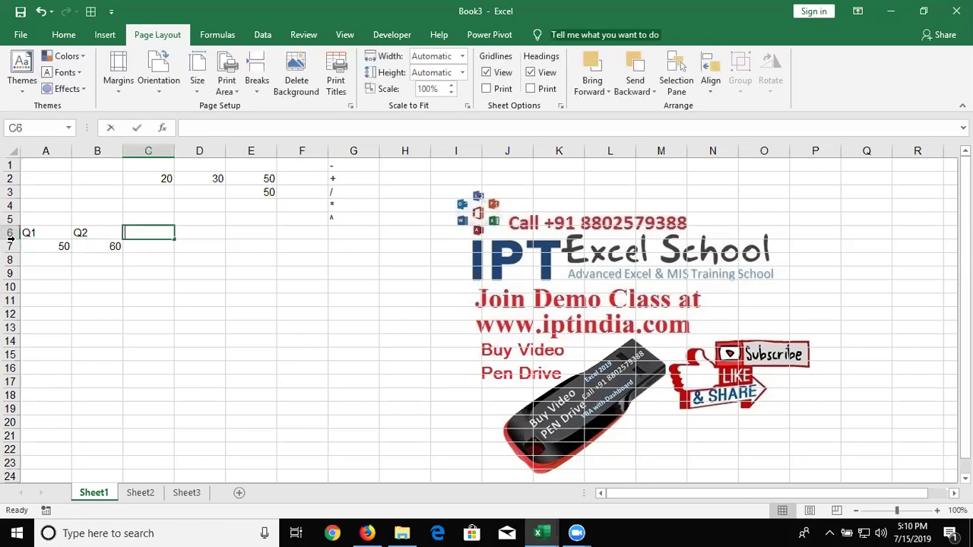
pyautogui.press('Return')
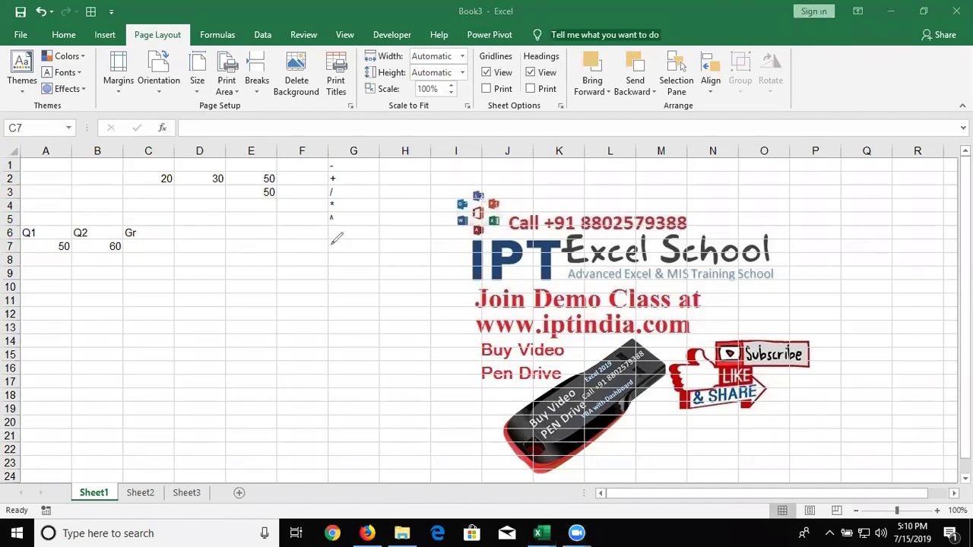
pyautogui.moveTo(304, 278); pyautogui.dragTo(354, 286)
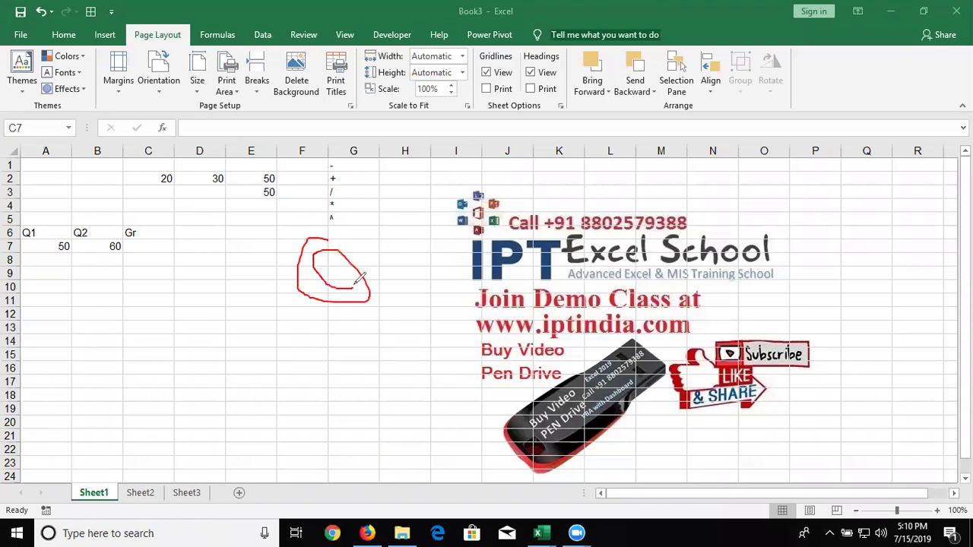
pyautogui.moveTo(368, 228)
pyautogui.mouseDown()
pyautogui.moveTo(400, 277)
pyautogui.moveTo(414, 245)
pyautogui.mouseUp()
pyautogui.moveTo(435, 199)
pyautogui.mouseDown()
pyautogui.moveTo(487, 190)
pyautogui.moveTo(546, 199)
pyautogui.mouseUp()
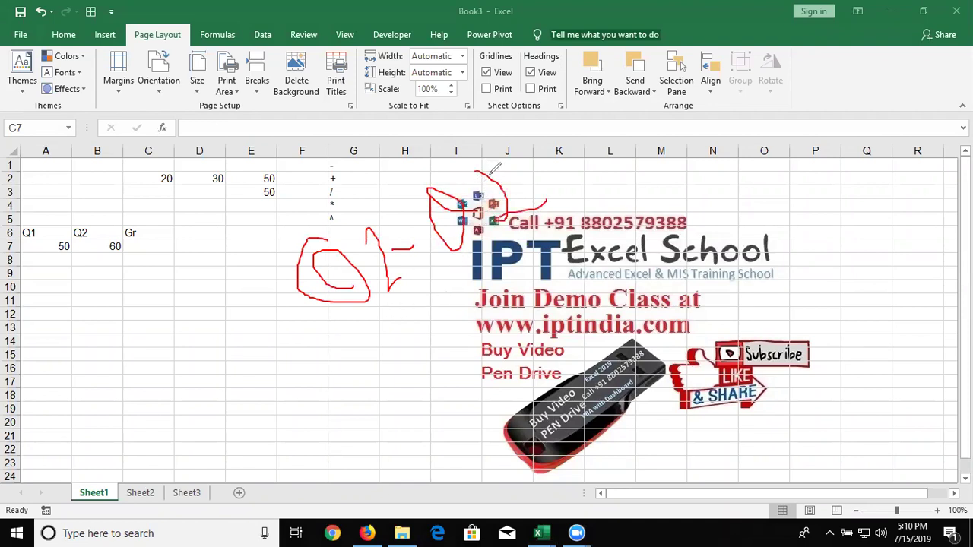
pyautogui.moveTo(490, 168); pyautogui.dragTo(511, 207)
pyautogui.moveTo(484, 172); pyautogui.dragTo(509, 203)
pyautogui.moveTo(371, 324)
pyautogui.mouseDown()
pyautogui.moveTo(488, 278)
pyautogui.moveTo(479, 363)
pyautogui.moveTo(460, 290)
pyautogui.moveTo(500, 339)
pyautogui.mouseUp()
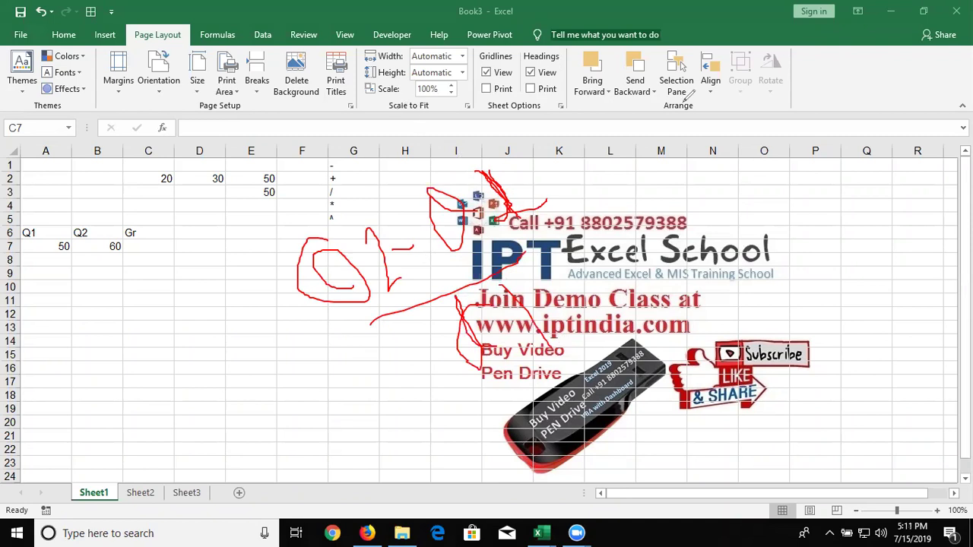
pyautogui.press('Escape')
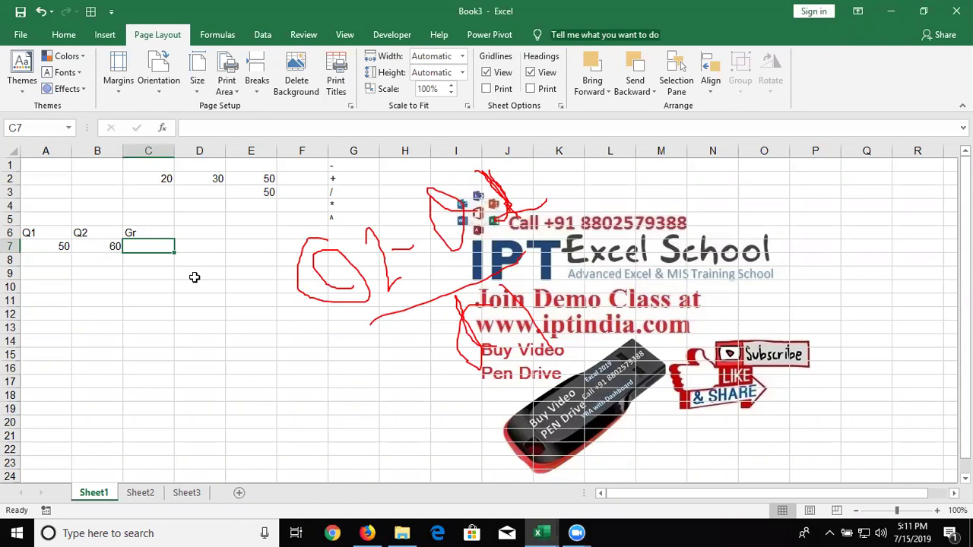
# Enter the growth formula =B7-A7/A7 in C7.
pyautogui.write('=')
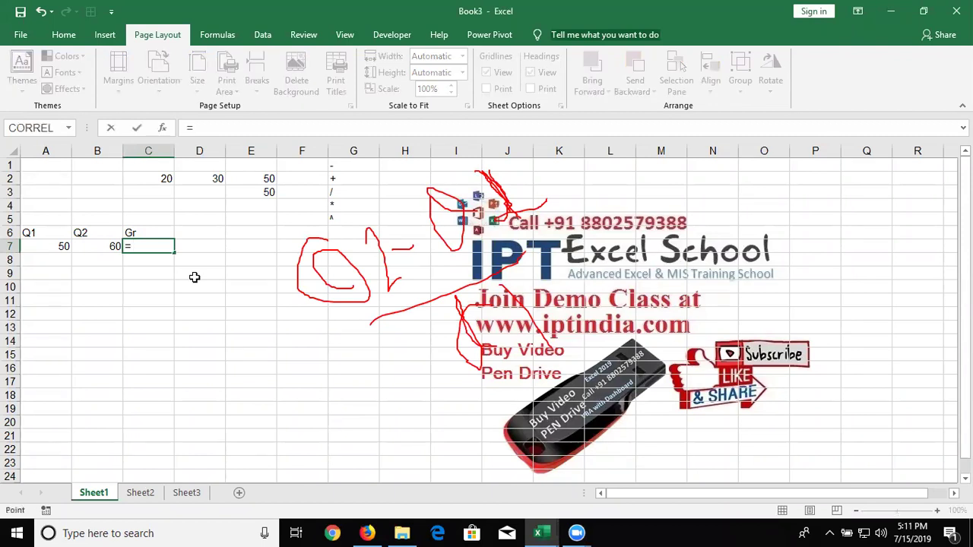
pyautogui.press('Left')
pyautogui.write('-')
pyautogui.press('Left')
pyautogui.press('Left')
pyautogui.write('/')
pyautogui.press('Left')
pyautogui.press('Left')
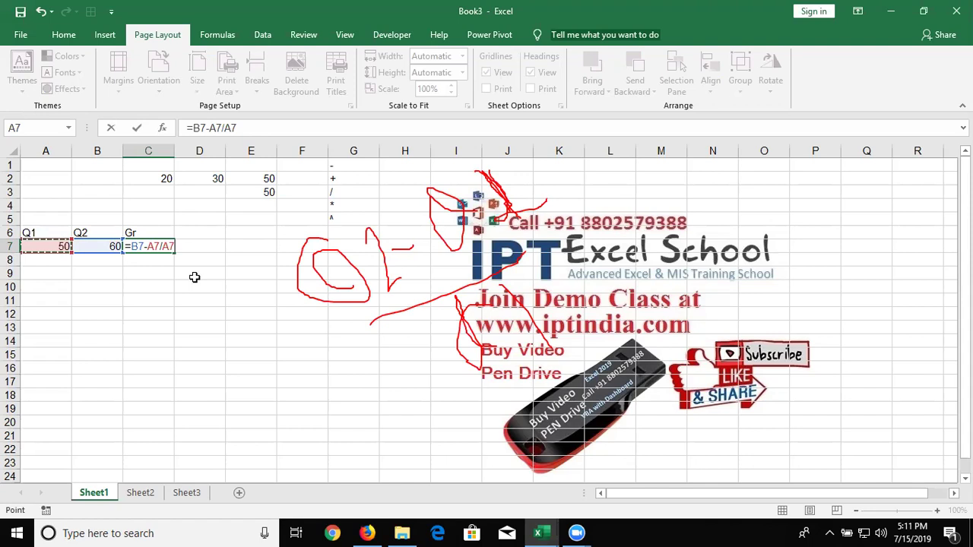
# Add brackets so C7 reads =(B7-A7)/A7, returning 0.2.
pyautogui.click(192, 129)
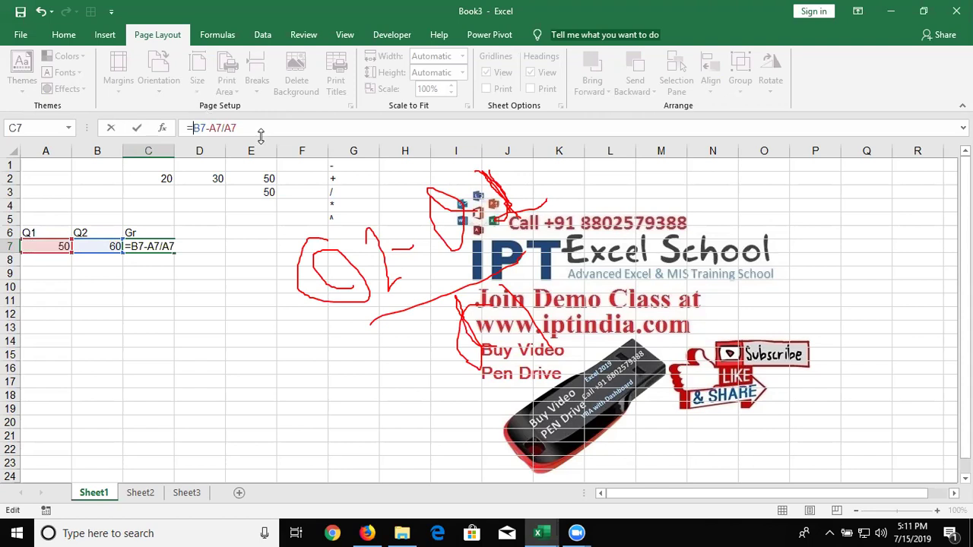
pyautogui.write('(')
pyautogui.press('Right')
pyautogui.press('Right')
pyautogui.press('Right')
pyautogui.press('Right')
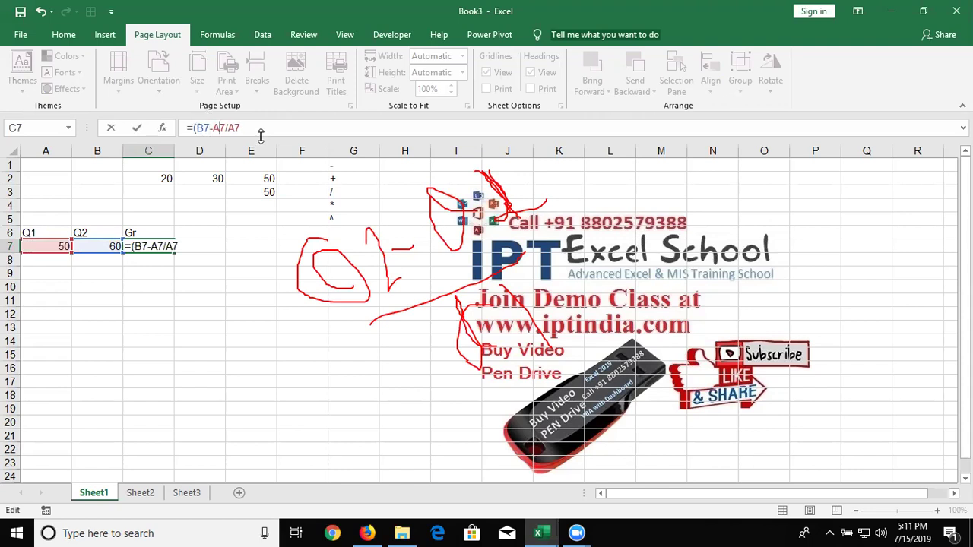
pyautogui.write(')')
pyautogui.press('Return')
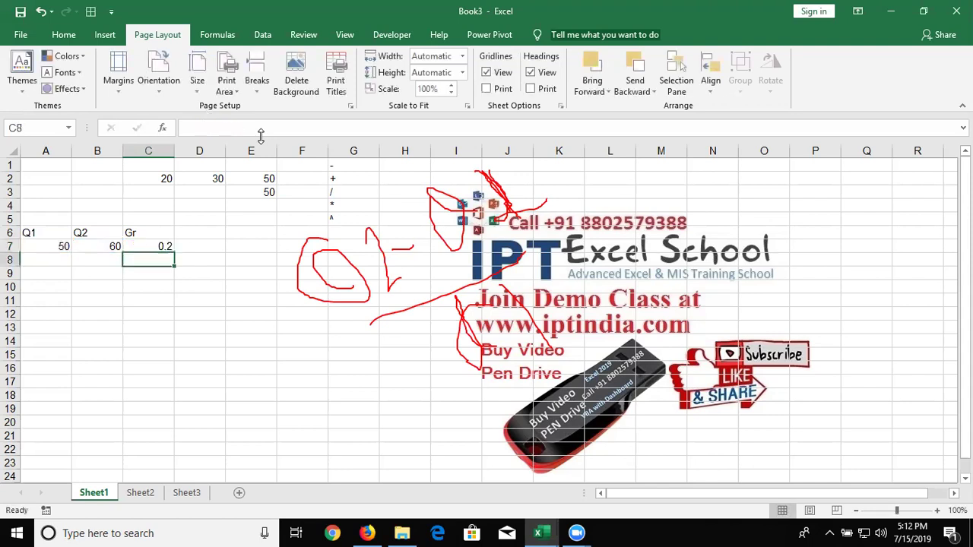
pyautogui.press('Up')
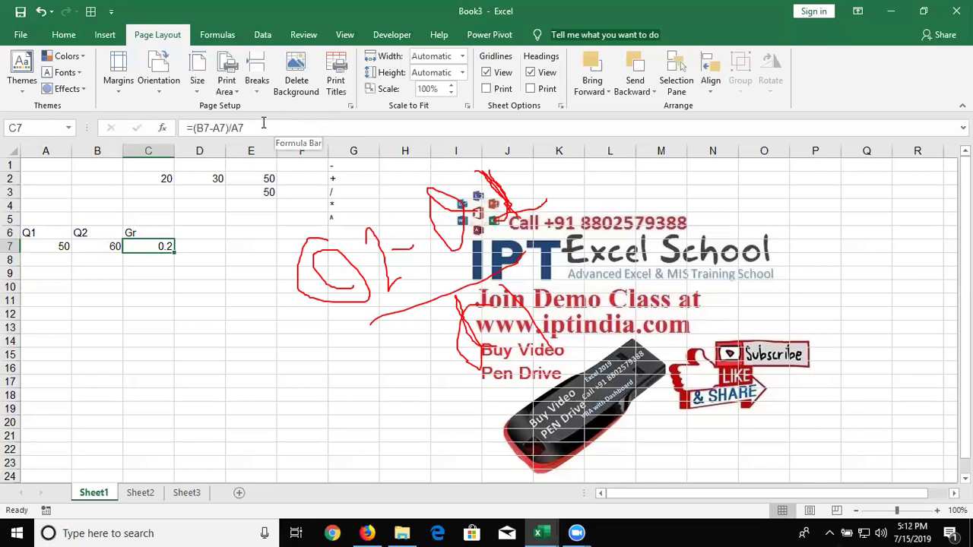
# Apply Percent Style to C7 so it shows 20%, and clear the red ink sketches.
pyautogui.click(72, 35)
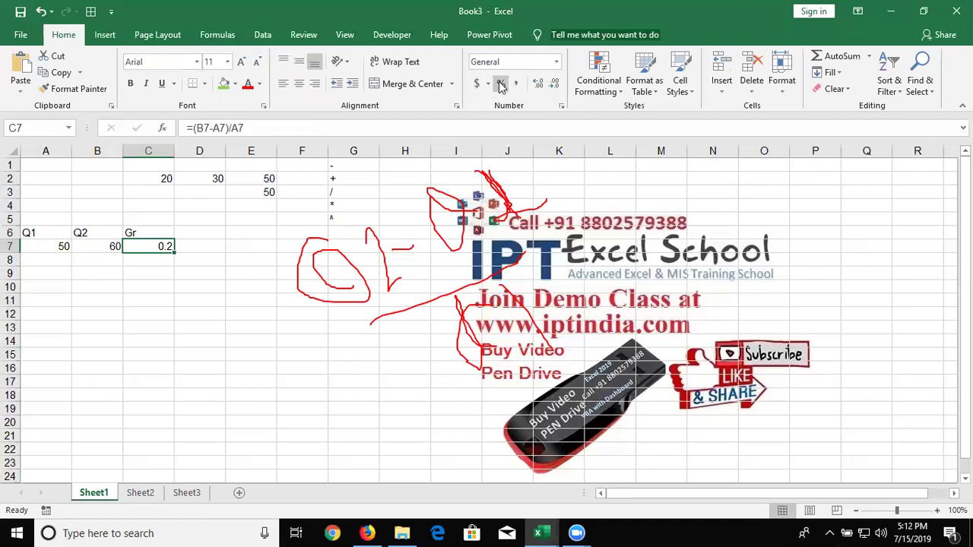
pyautogui.click(500, 84)
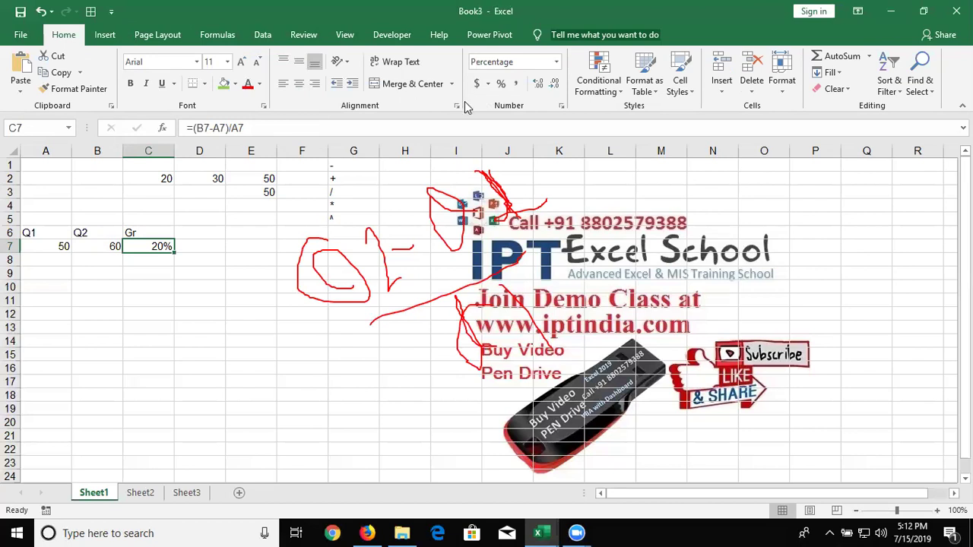
pyautogui.click(281, 127)
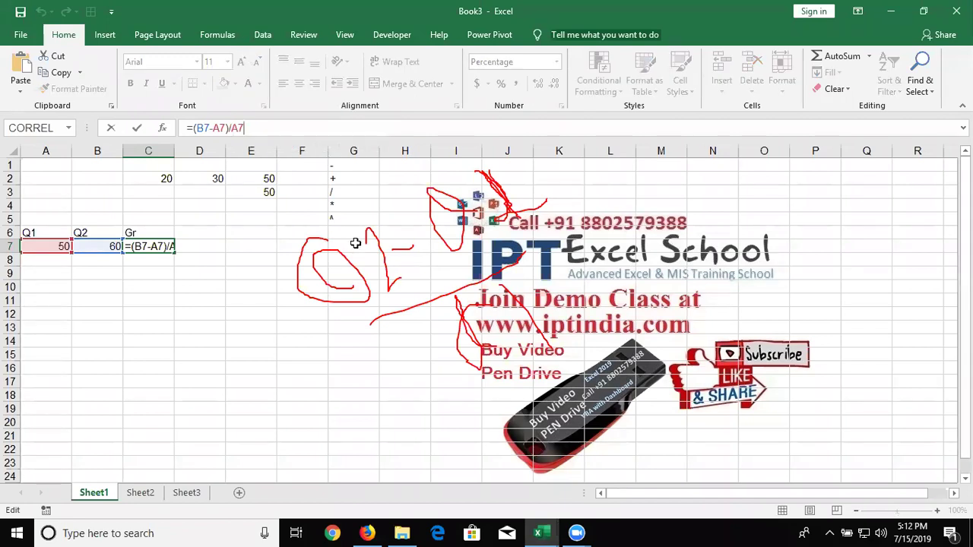
pyautogui.press('Return')
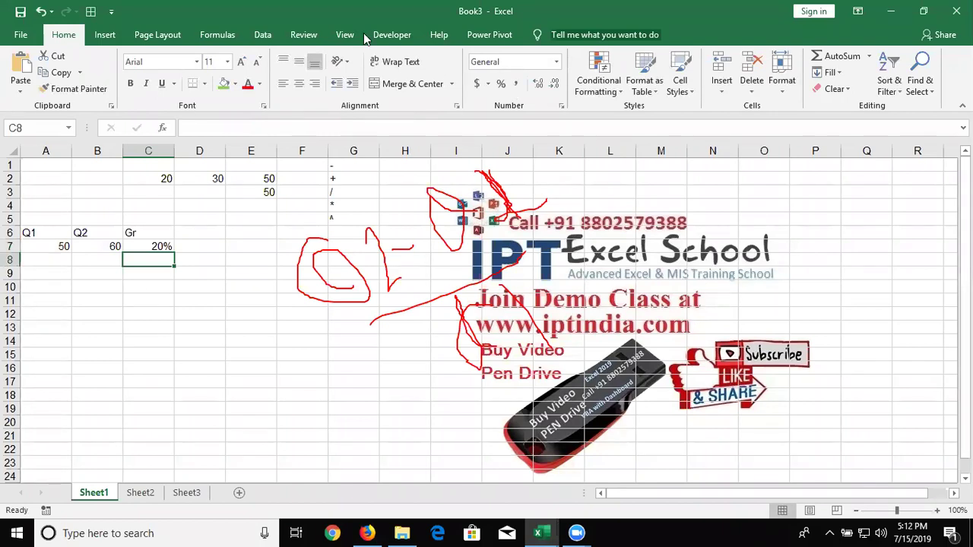
pyautogui.press('e')
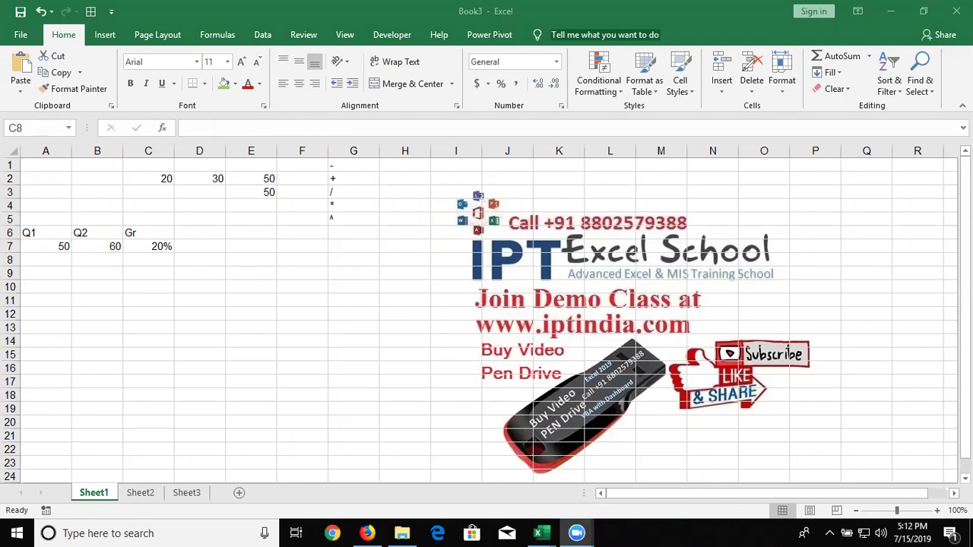
# Type the labels P, R, T and Amt into A10, A11, A12 and A14.
pyautogui.click(83, 299)
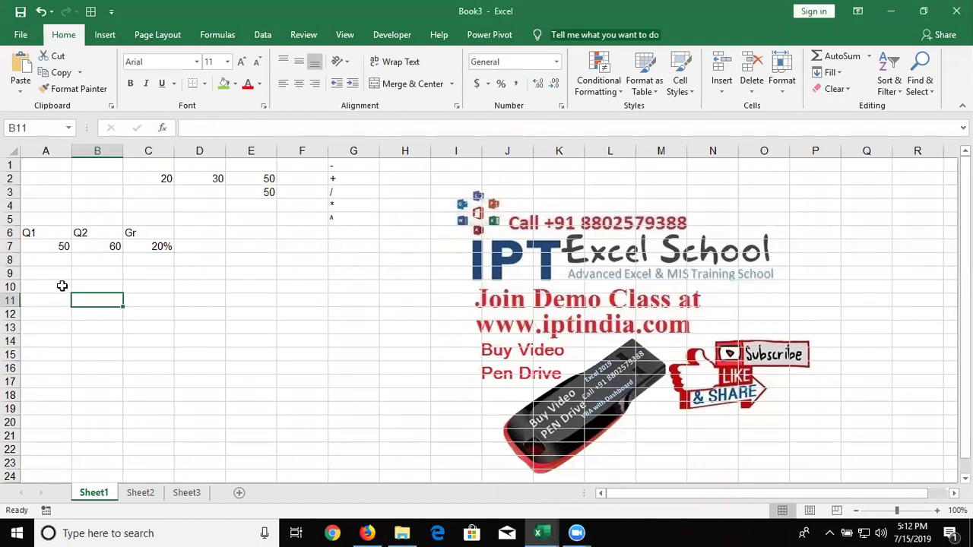
pyautogui.click(47, 283)
pyautogui.write('P')
pyautogui.press('Return')
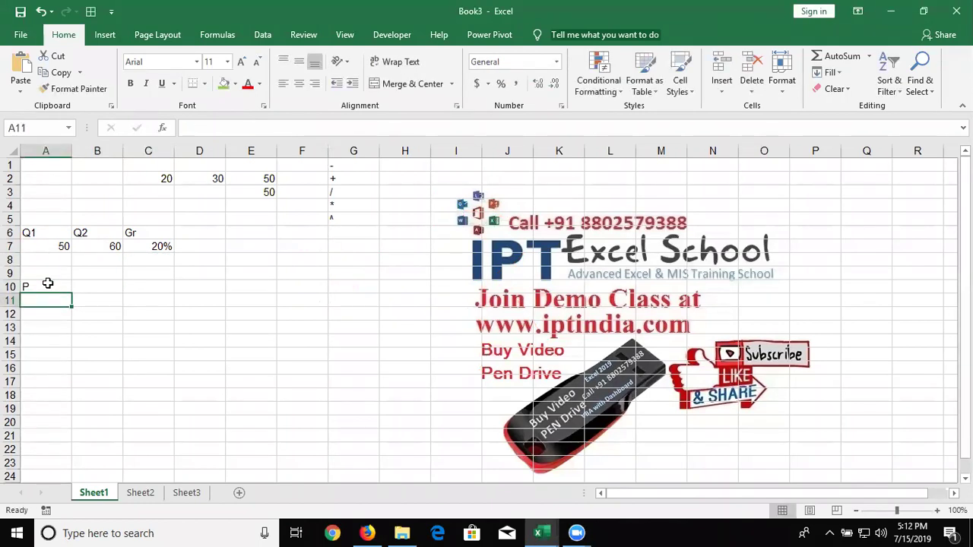
pyautogui.write('R')
pyautogui.press('Return')
pyautogui.write('T')
pyautogui.press('Return')
pyautogui.press('Return')
pyautogui.write('Amt')
pyautogui.press('Return')
pyautogui.press('Up')
pyautogui.press('Up')
pyautogui.press('Up')
pyautogui.press('Up')
pyautogui.press('Up')
pyautogui.press('Up')
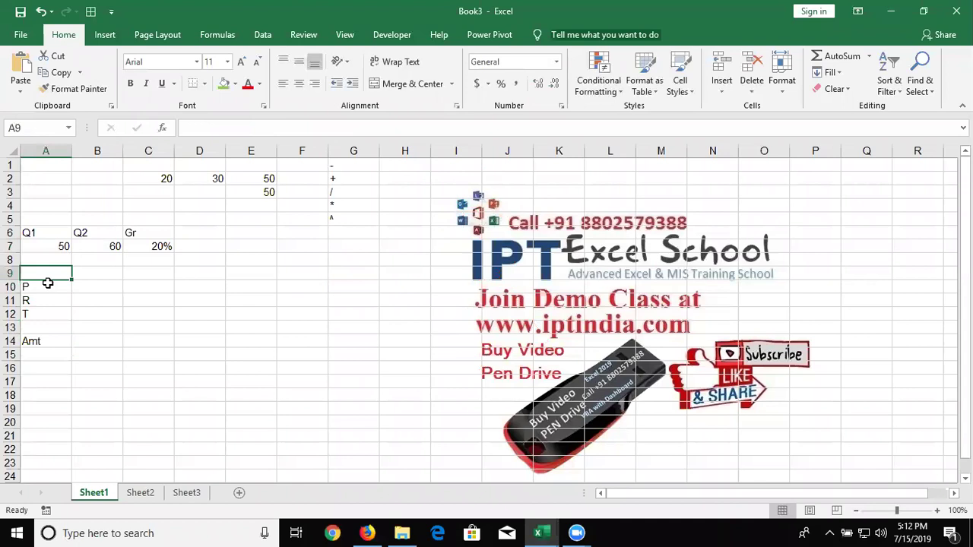
# Enter 50000, 8% and 3 in B10, B11 and B12.
pyautogui.press('Right')
pyautogui.press('Down')
pyautogui.write('50000')
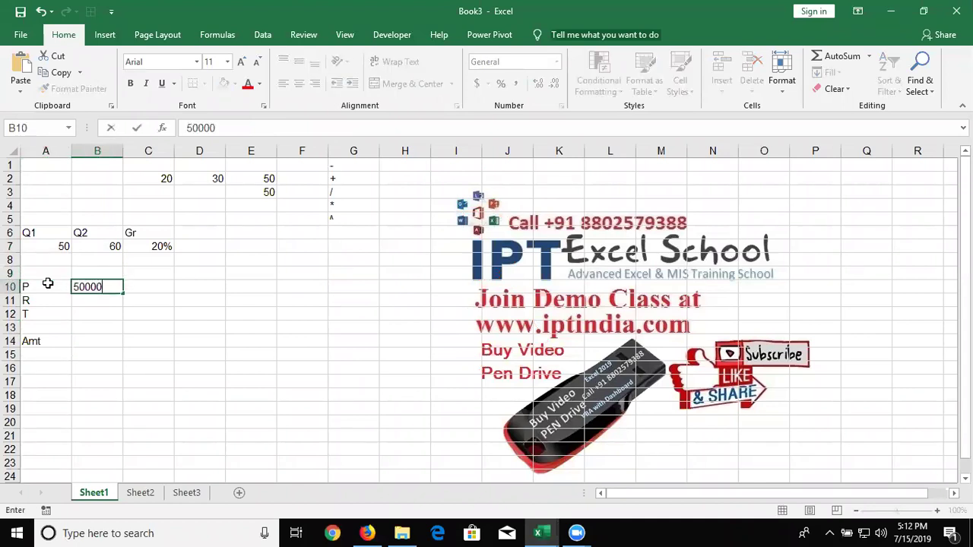
pyautogui.press('Return')
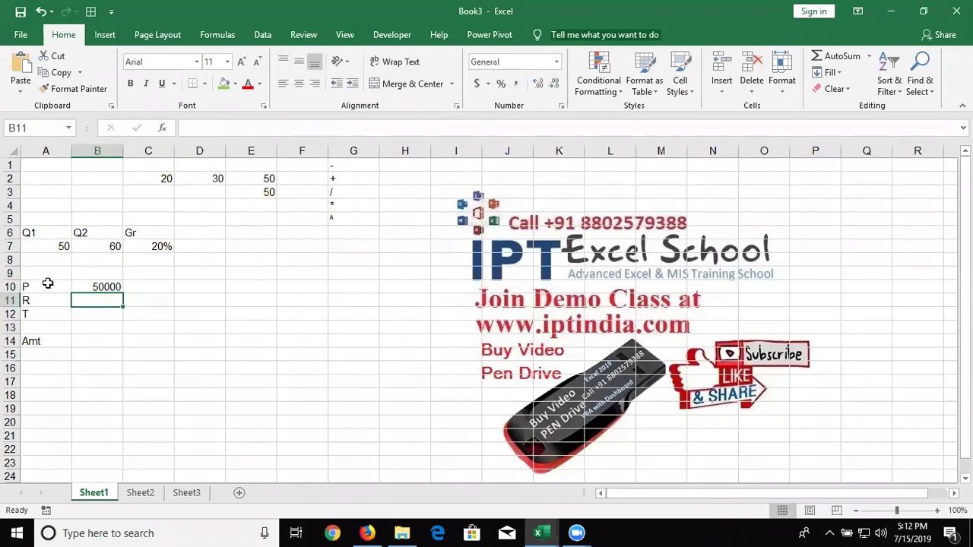
pyautogui.write('8%')
pyautogui.press('Return')
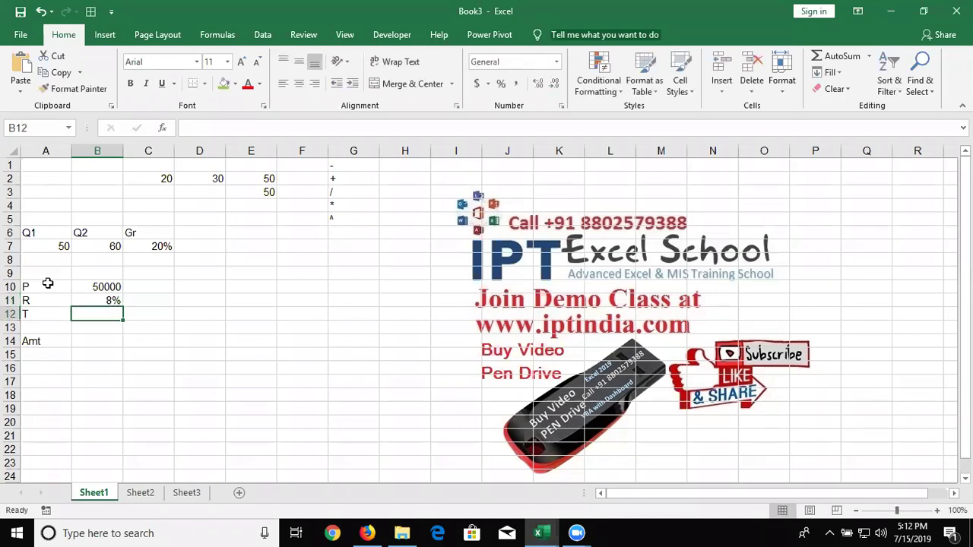
pyautogui.write('3')
pyautogui.press('Return')
pyautogui.press('Return')
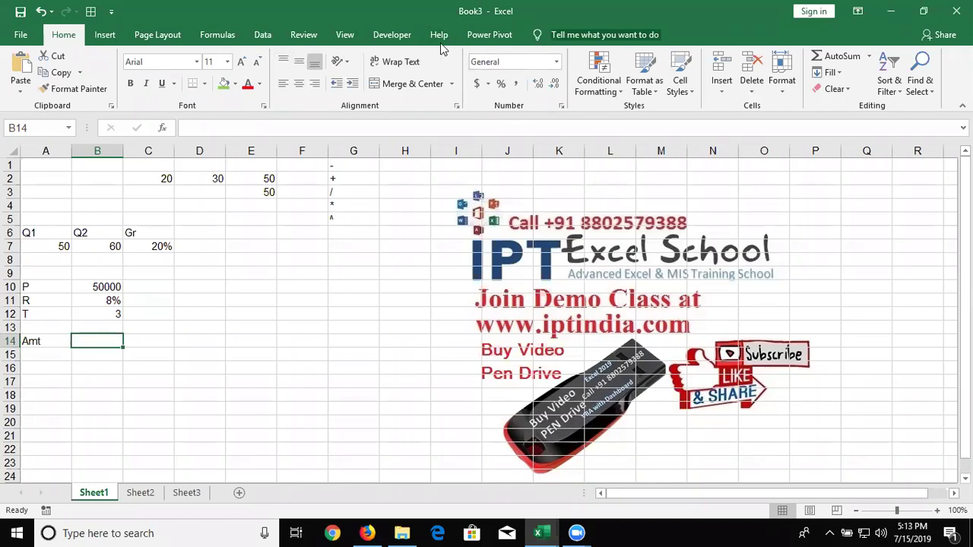
# Handwrite A = P × (1+r)^n in red ink beside the inputs.
pyautogui.hotkey('ctrl', '2')
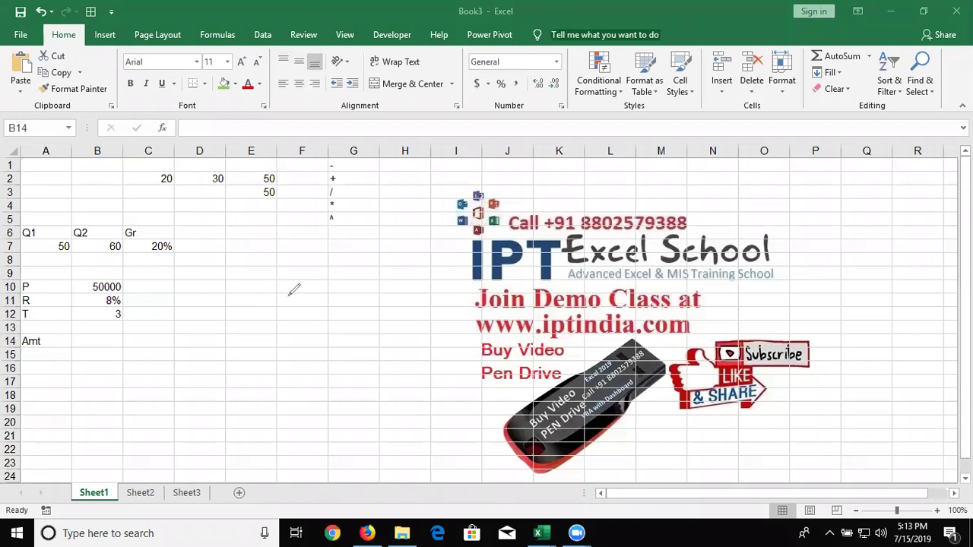
pyautogui.moveTo(273, 299)
pyautogui.mouseDown()
pyautogui.moveTo(324, 253)
pyautogui.moveTo(323, 263)
pyautogui.moveTo(361, 270)
pyautogui.mouseUp()
pyautogui.moveTo(338, 234)
pyautogui.mouseDown()
pyautogui.moveTo(364, 225)
pyautogui.moveTo(353, 239)
pyautogui.moveTo(395, 220)
pyautogui.moveTo(388, 244)
pyautogui.mouseUp()
pyautogui.moveTo(395, 197); pyautogui.dragTo(448, 259)
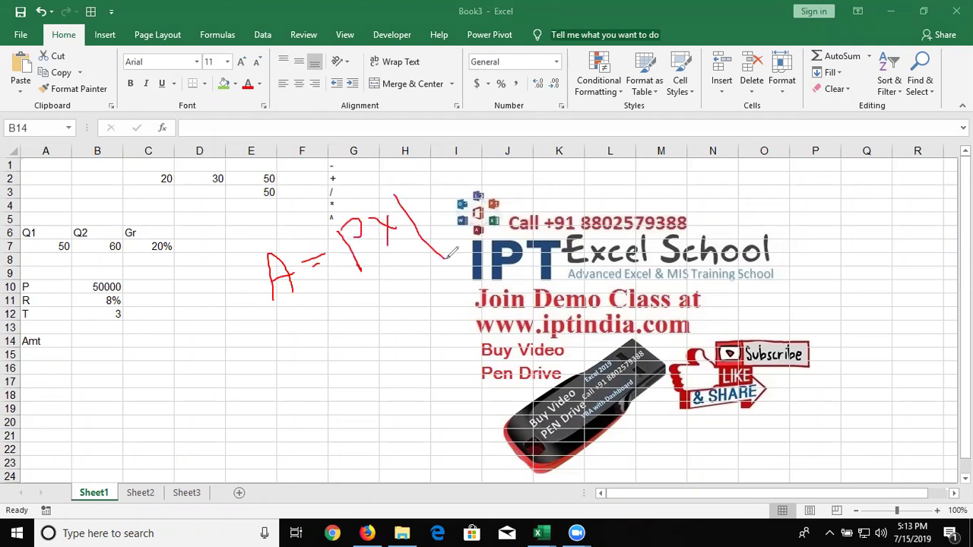
pyautogui.moveTo(418, 210)
pyautogui.mouseDown()
pyautogui.moveTo(439, 184)
pyautogui.moveTo(425, 202)
pyautogui.mouseUp()
pyautogui.moveTo(445, 163)
pyautogui.mouseDown()
pyautogui.moveTo(446, 194)
pyautogui.moveTo(498, 205)
pyautogui.moveTo(486, 195)
pyautogui.moveTo(526, 212)
pyautogui.mouseUp()
pyautogui.moveTo(465, 128)
pyautogui.mouseDown()
pyautogui.moveTo(490, 150)
pyautogui.moveTo(460, 124)
pyautogui.moveTo(493, 106)
pyautogui.moveTo(510, 134)
pyautogui.moveTo(492, 111)
pyautogui.moveTo(496, 101)
pyautogui.moveTo(498, 138)
pyautogui.moveTo(522, 106)
pyautogui.moveTo(513, 101)
pyautogui.moveTo(533, 138)
pyautogui.mouseUp()
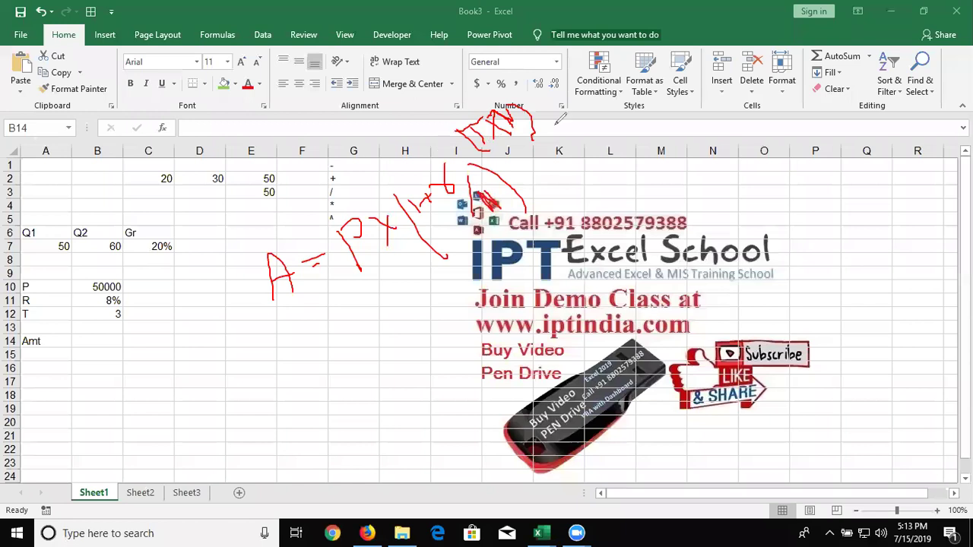
# Enter the monthly rate =B11/12 in B14 and growth factor =B14+1 in C14.
pyautogui.press('Escape')
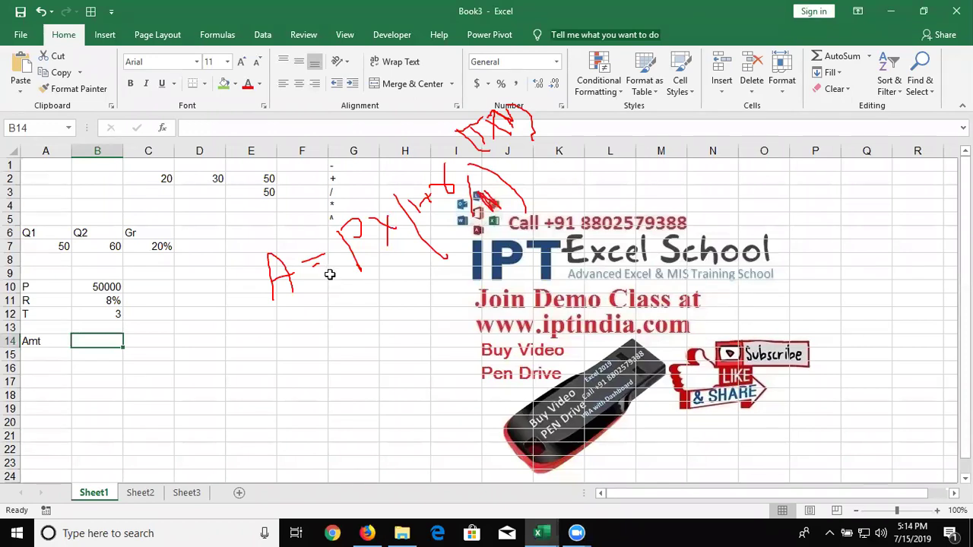
pyautogui.write('=')
pyautogui.press('Up')
pyautogui.press('Up')
pyautogui.press('Up')
pyautogui.write('/')
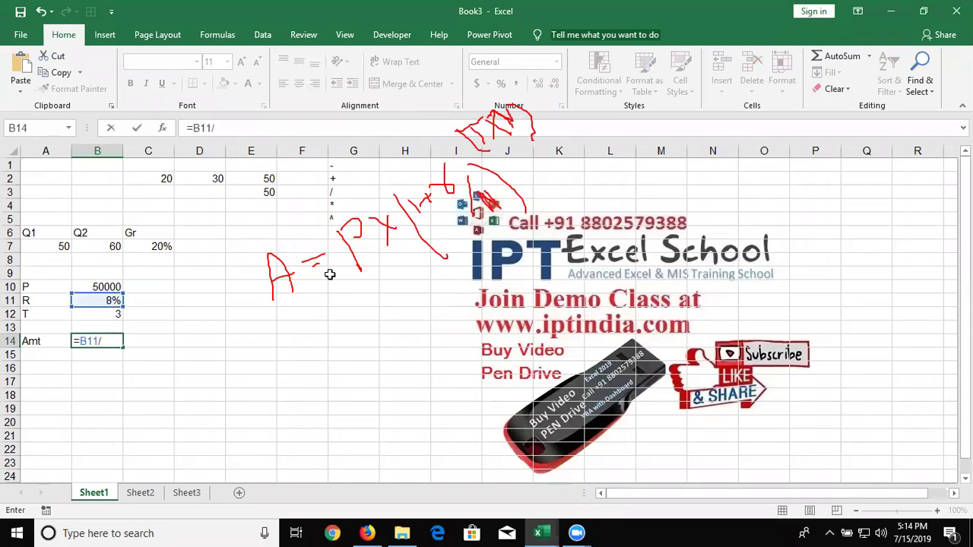
pyautogui.write('12')
pyautogui.press('Return')
pyautogui.press('Up')
pyautogui.press('Right')
pyautogui.write('=')
pyautogui.press('Left')
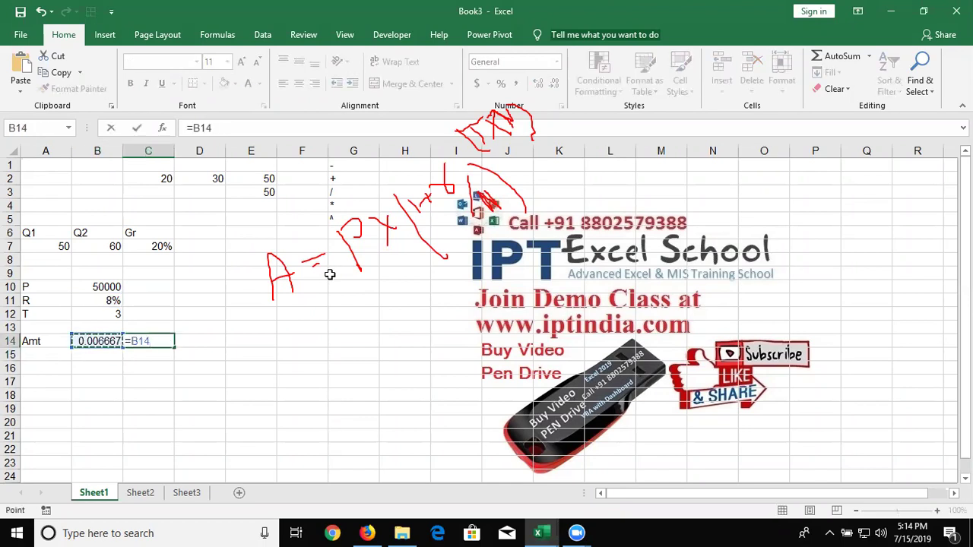
pyautogui.write('+1')
pyautogui.press('Return')
# Enter =B12*12 in D14 for 36 months and =C14^D14 in E14.
pyautogui.press('Up')
pyautogui.press('Right')
pyautogui.write('=')
pyautogui.press('Up')
pyautogui.press('Up')
pyautogui.press('Left')
pyautogui.press('Left')
pyautogui.write('*12')
pyautogui.press('Return')
pyautogui.press('Up')
pyautogui.press('Right')
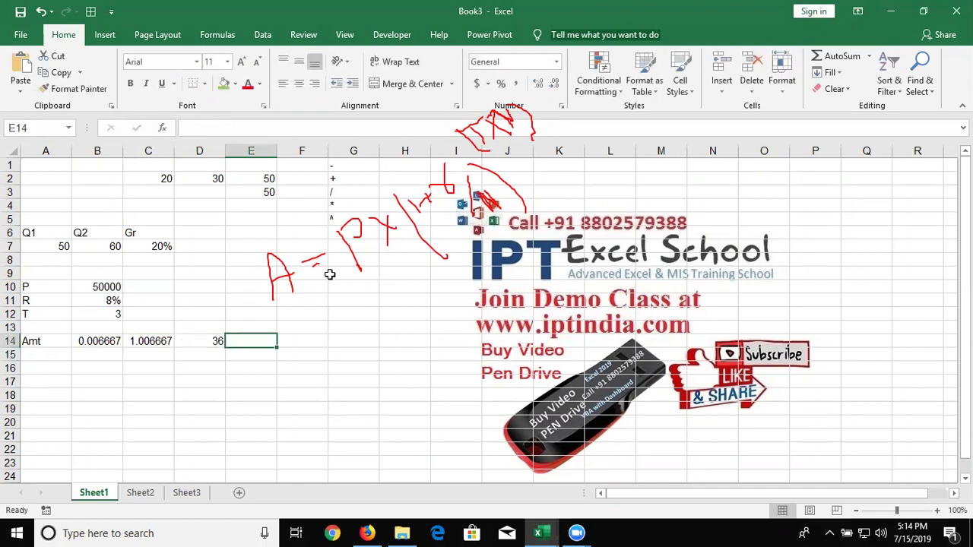
pyautogui.write('=')
pyautogui.press('Left')
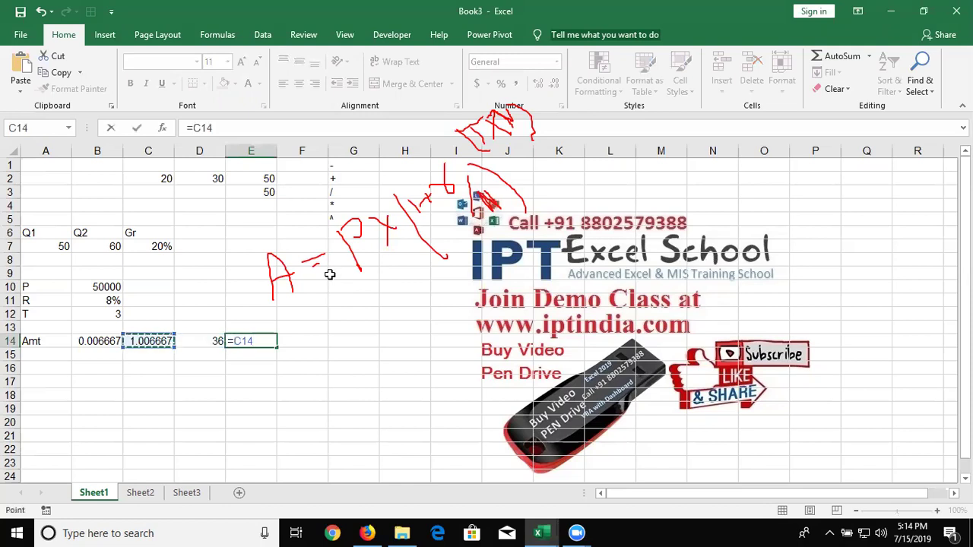
pyautogui.write('^')
pyautogui.write('D14')
pyautogui.press('Tab')
# Multiply by the principal with =E14*B10 in F14, giving 63511.85.
pyautogui.write('=')
pyautogui.press('Left')
pyautogui.write('*')
pyautogui.press('Up')
pyautogui.press('Left')
pyautogui.press('Left')
pyautogui.press('Left')
pyautogui.press('Left')
pyautogui.press('Up')
pyautogui.press('Up')
pyautogui.press('Up')
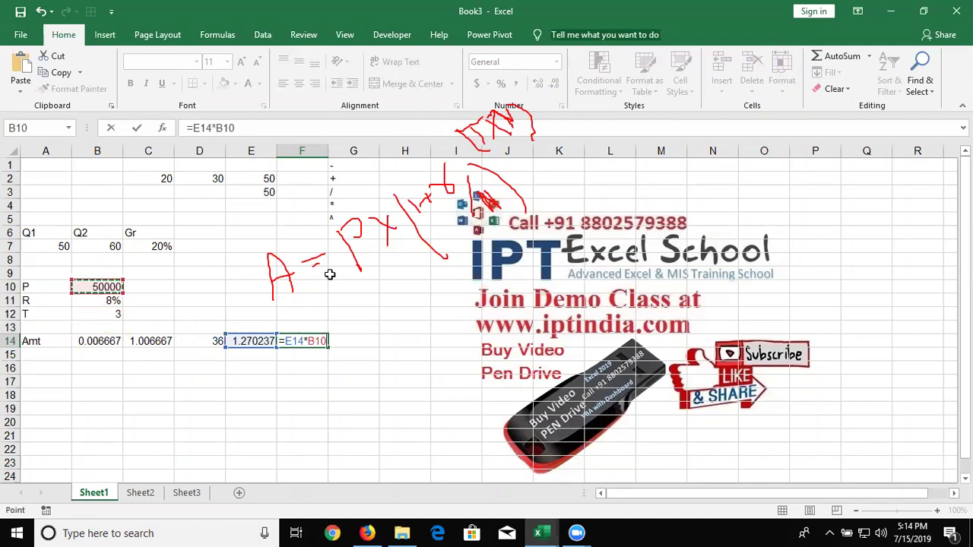
pyautogui.press('Return')
pyautogui.press('Up')
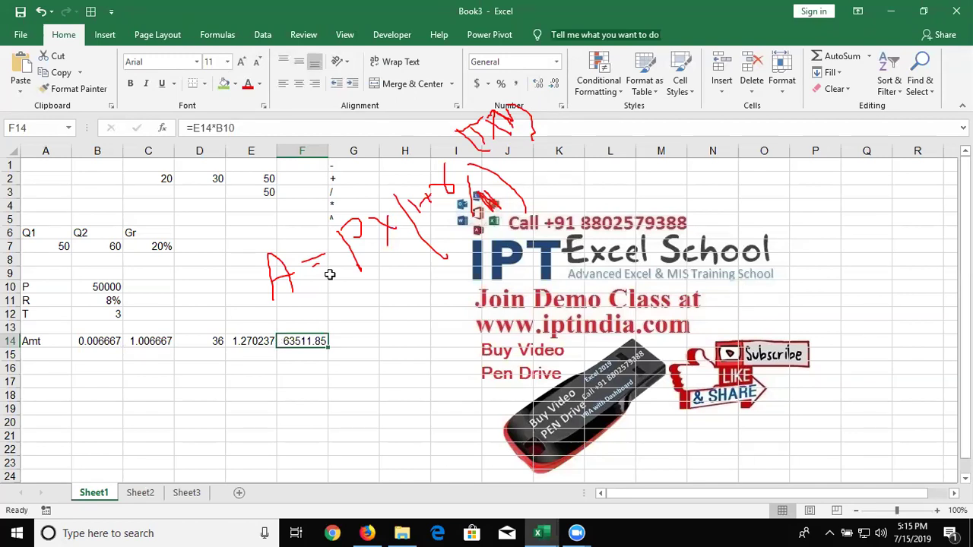
# Review B14's monthly rate formula =B11/12 against the rate in B11, leaving it unchanged.
pyautogui.press('Left')
pyautogui.press('Left')
pyautogui.press('Left')
pyautogui.press('Left')
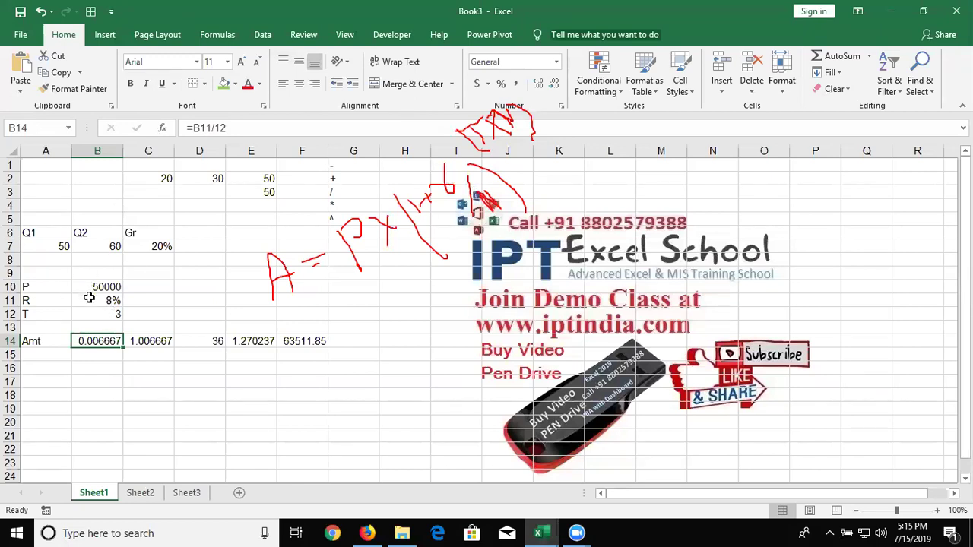
pyautogui.click(89, 298)
pyautogui.click(102, 341)
pyautogui.doubleClick(105, 340)
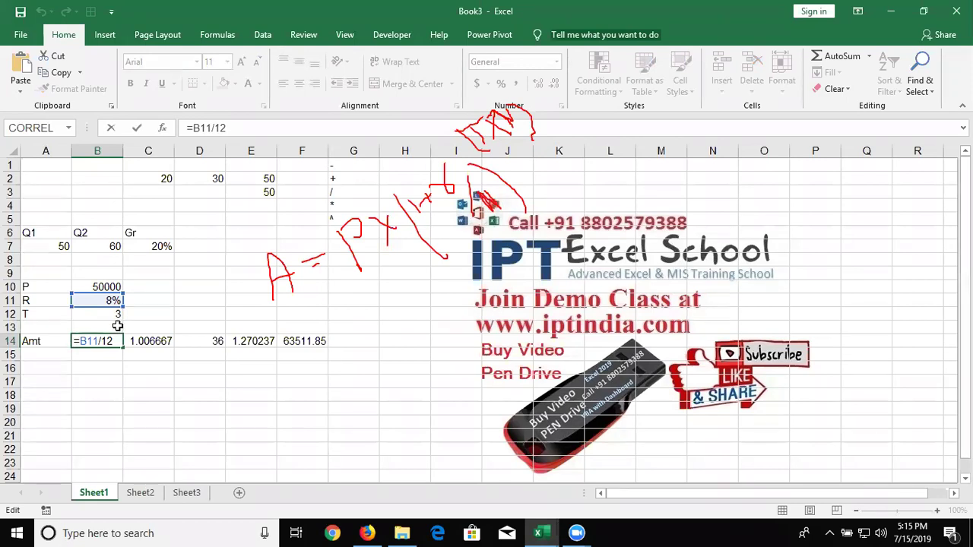
pyautogui.press('Return')
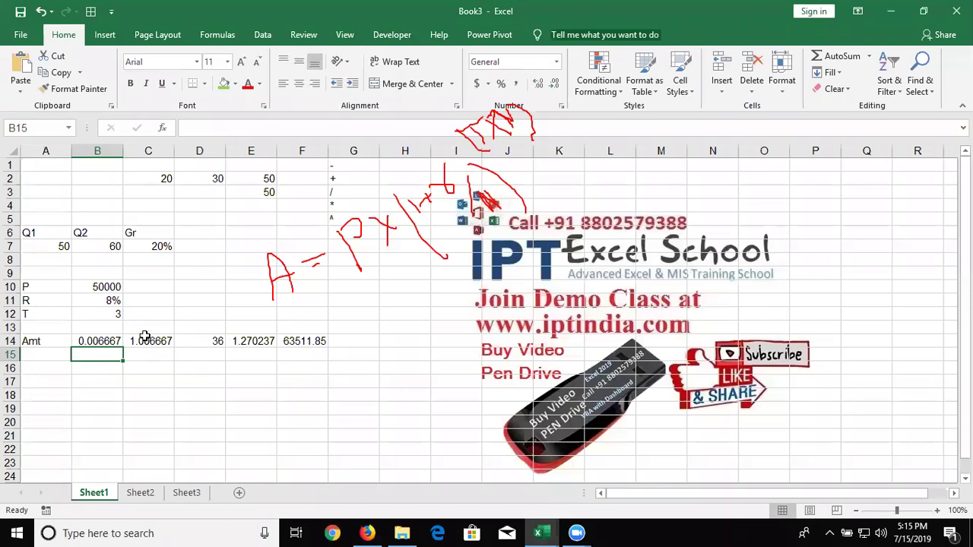
pyautogui.click(112, 303)
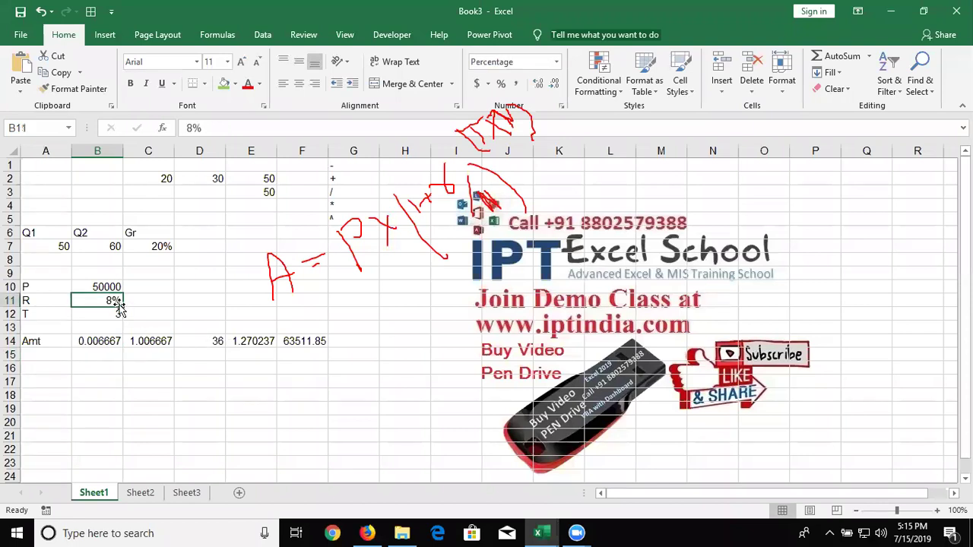
pyautogui.click(114, 341)
pyautogui.press('F2')
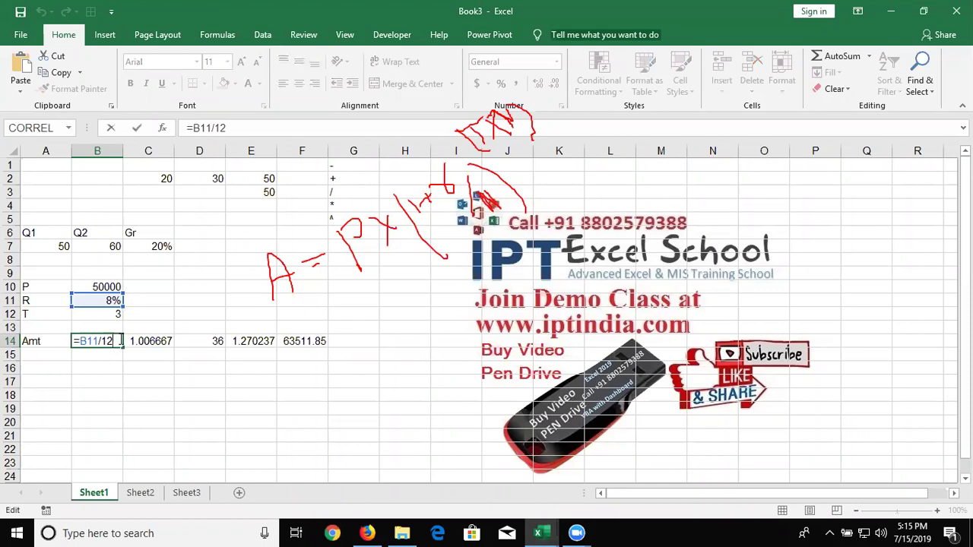
pyautogui.press('Return')
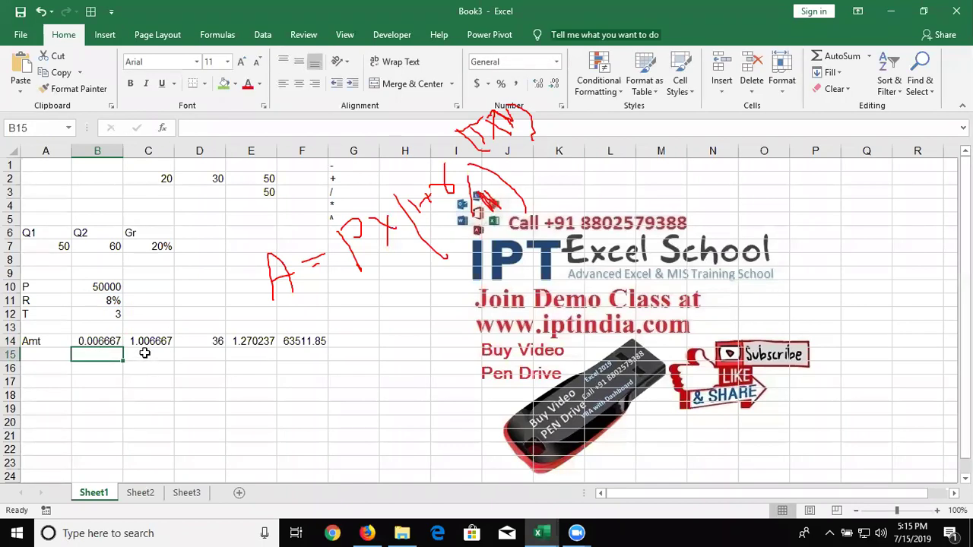
# Check the growth factor =B14+1 in C14 and the months =B12*12 in D14.
pyautogui.click(145, 341)
pyautogui.press('F2')
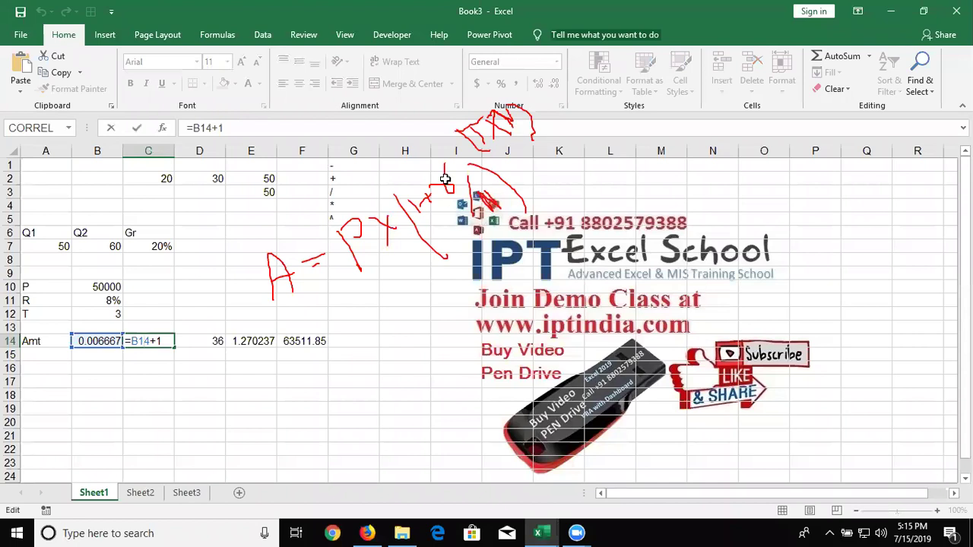
pyautogui.press('Return')
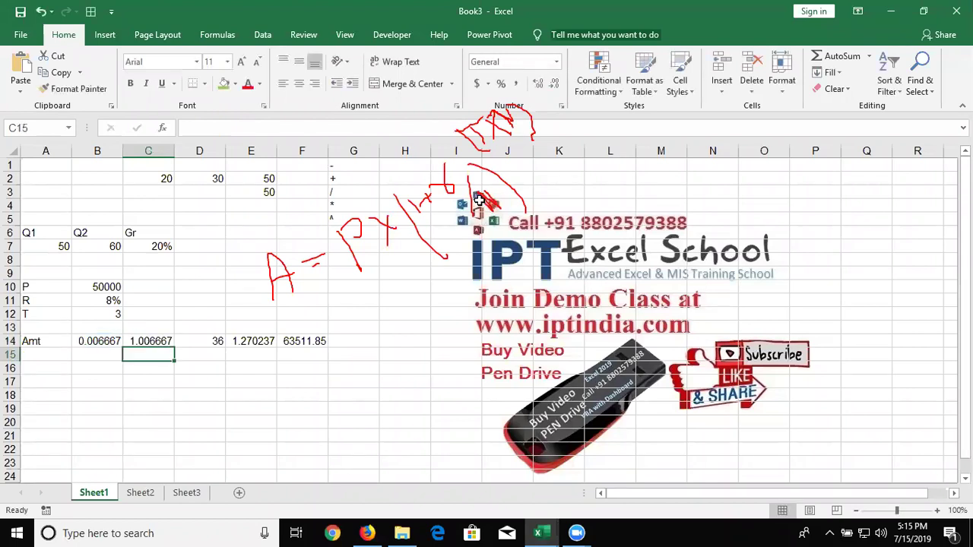
pyautogui.click(203, 340)
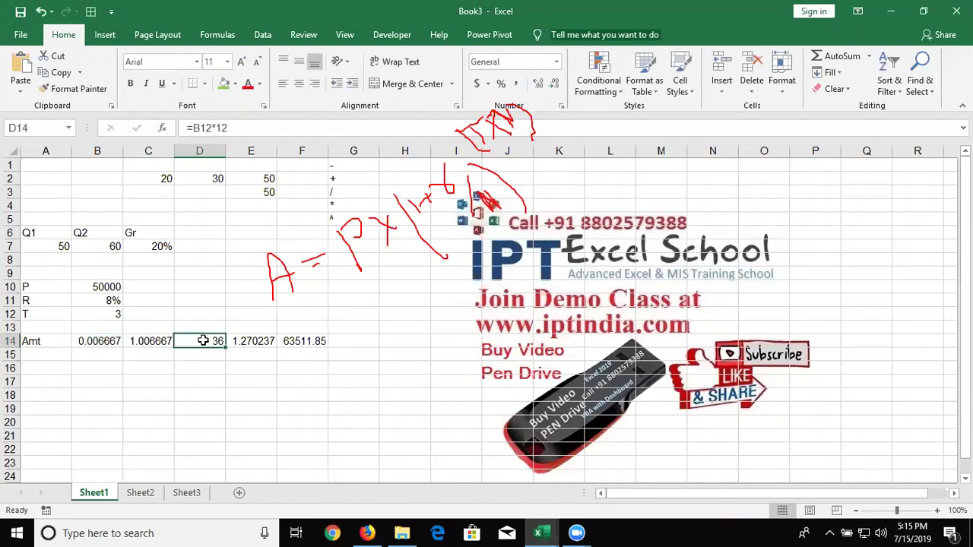
pyautogui.press('F2')
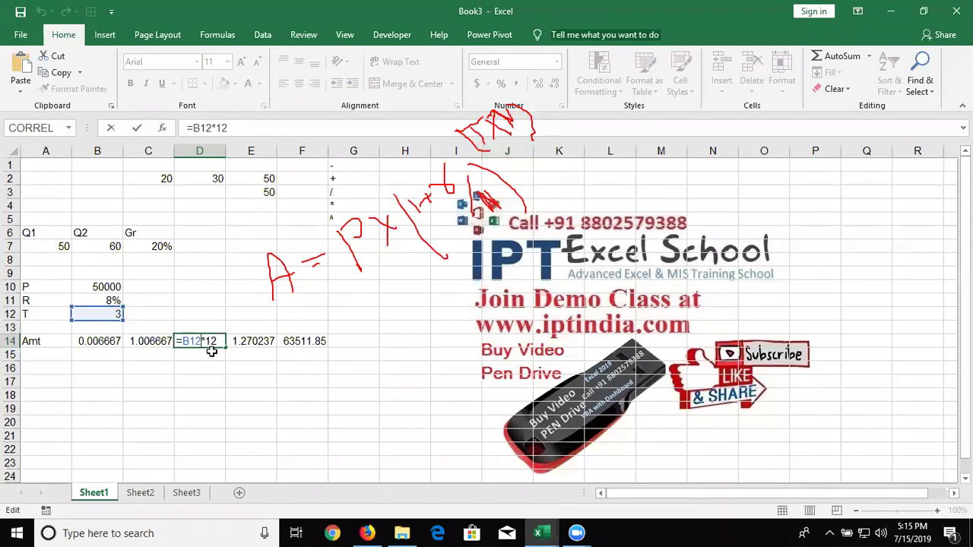
pyautogui.press('Return')
pyautogui.click(152, 339)
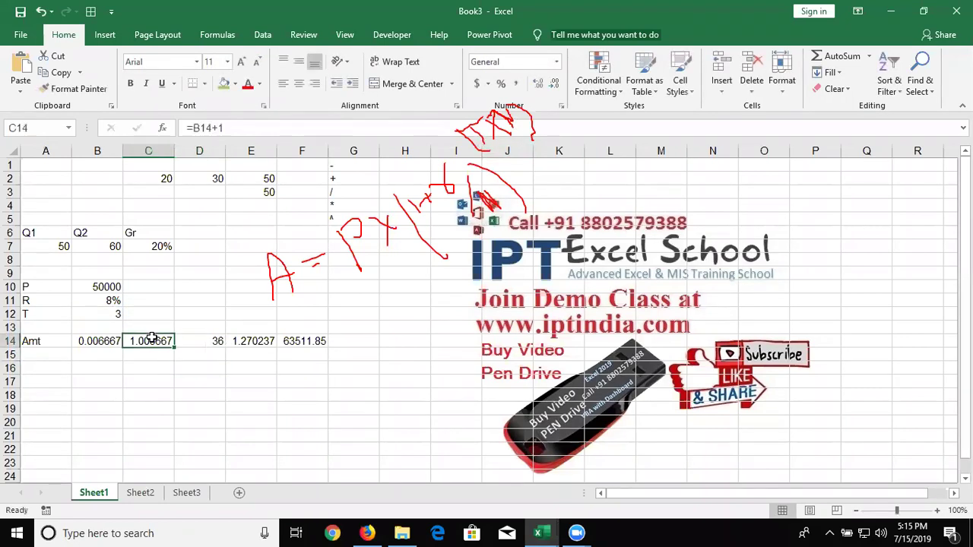
pyautogui.click(198, 339)
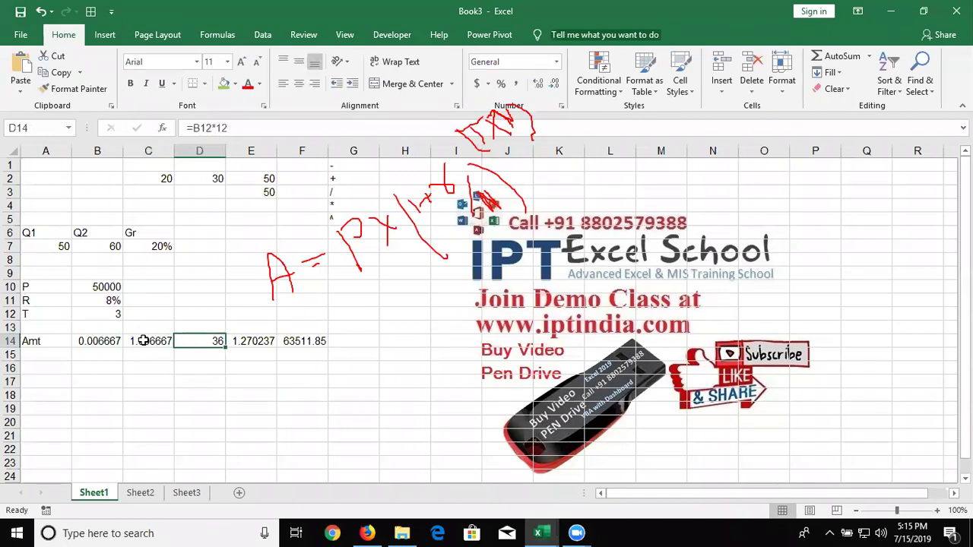
pyautogui.moveTo(156, 341); pyautogui.dragTo(205, 338)
# Review the power formula =C14^D14 in E14 and the final amount =E14*B10 in F14.
pyautogui.doubleClick(243, 342)
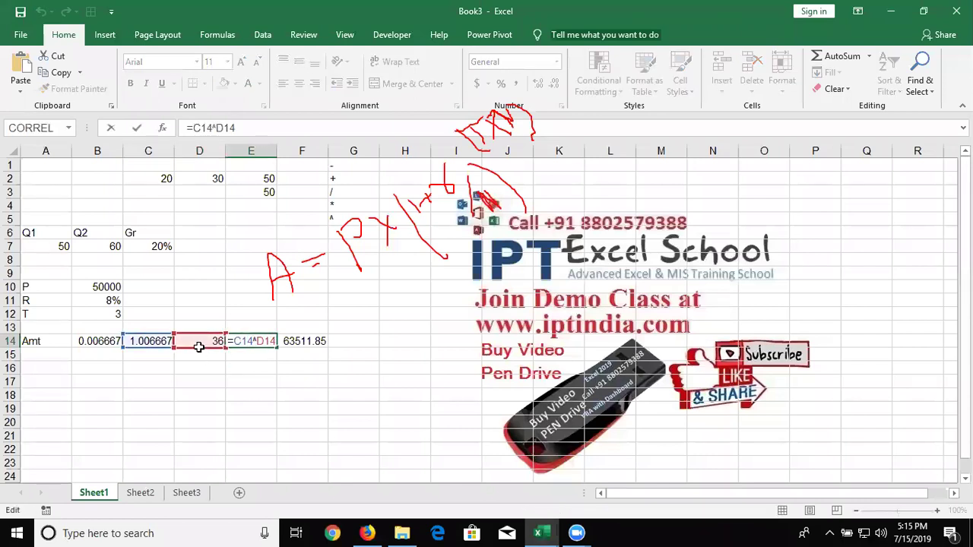
pyautogui.press('Return')
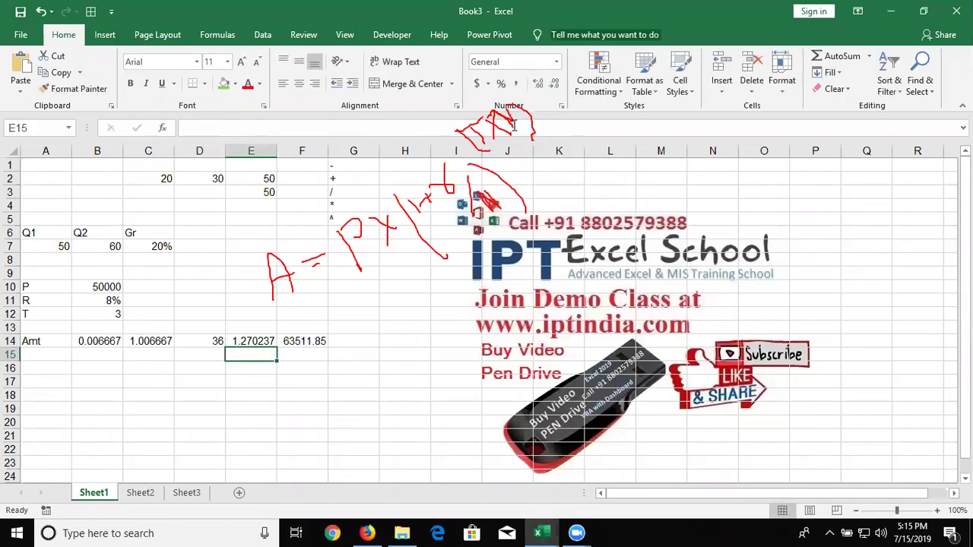
pyautogui.click(254, 341)
pyautogui.click(292, 340)
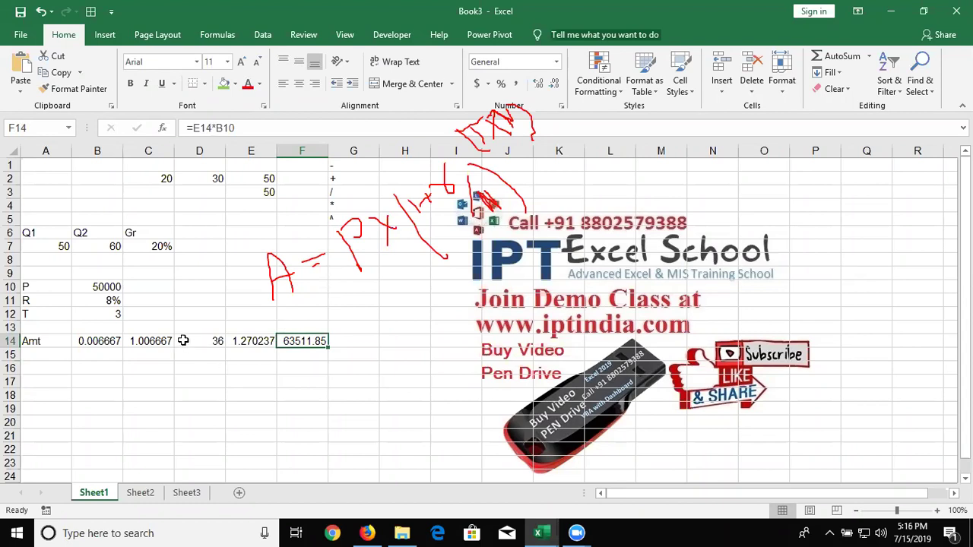
pyautogui.press('Left')
pyautogui.press('Left')
pyautogui.press('Left')
pyautogui.press('Left')
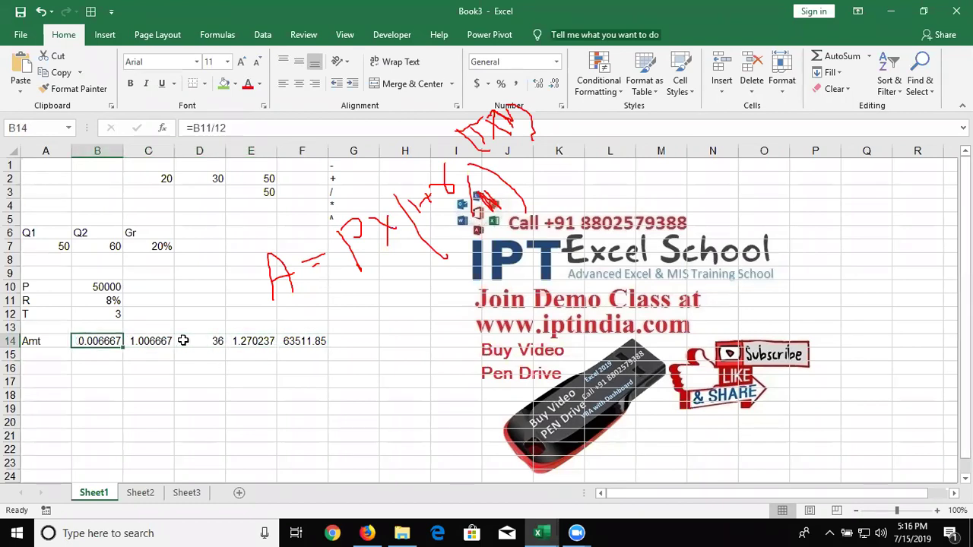
pyautogui.hotkey('shift', 'Right')
pyautogui.hotkey('shift', 'Right')
pyautogui.hotkey('shift', 'Right')
pyautogui.press('Down')
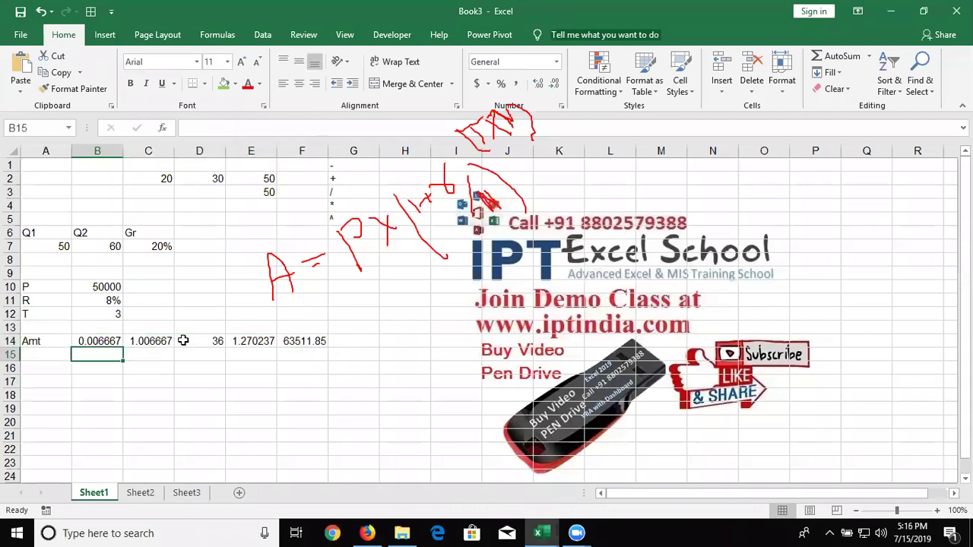
pyautogui.press('Up')
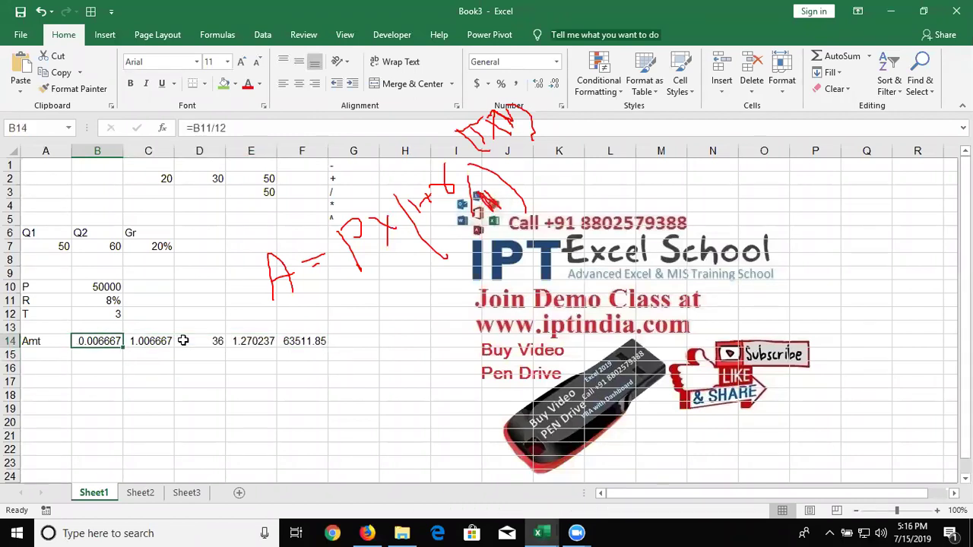
pyautogui.click(192, 128)
# Replace the B14 reference in C14 with (B11/12) so it computes (B11/12)+1.
pyautogui.hotkey('shift', 'Right')
pyautogui.hotkey('shift', 'Right')
pyautogui.hotkey('shift', 'Right')
pyautogui.hotkey('shift', 'Right')
pyautogui.hotkey('shift', 'Right')
pyautogui.hotkey('shift', 'Right')
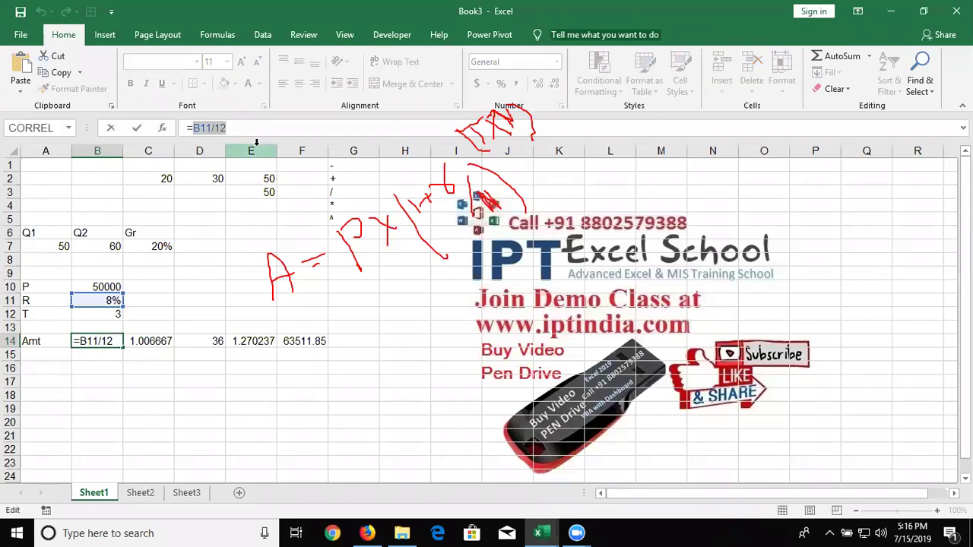
pyautogui.hotkey('ctrl', 'c')
pyautogui.press('Escape')
pyautogui.press('Right')
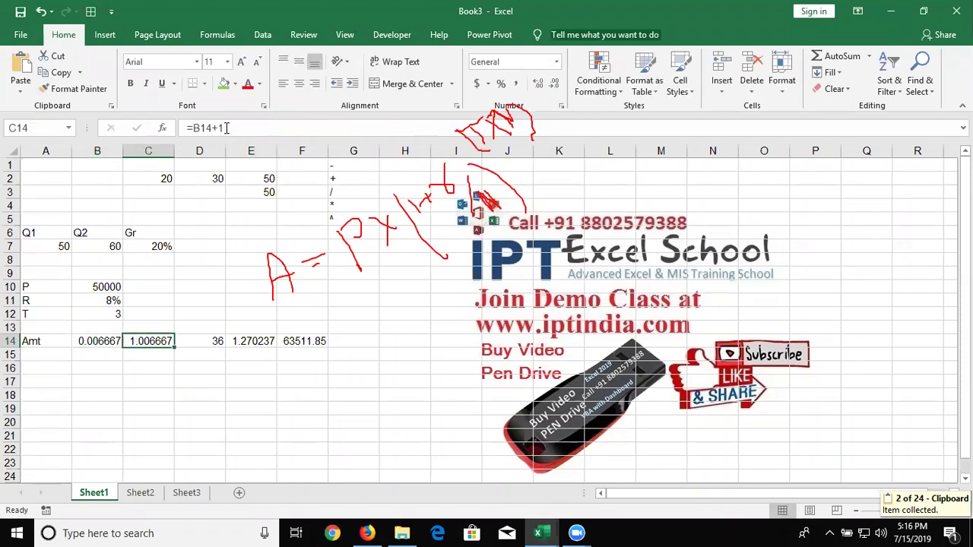
pyautogui.click(214, 128)
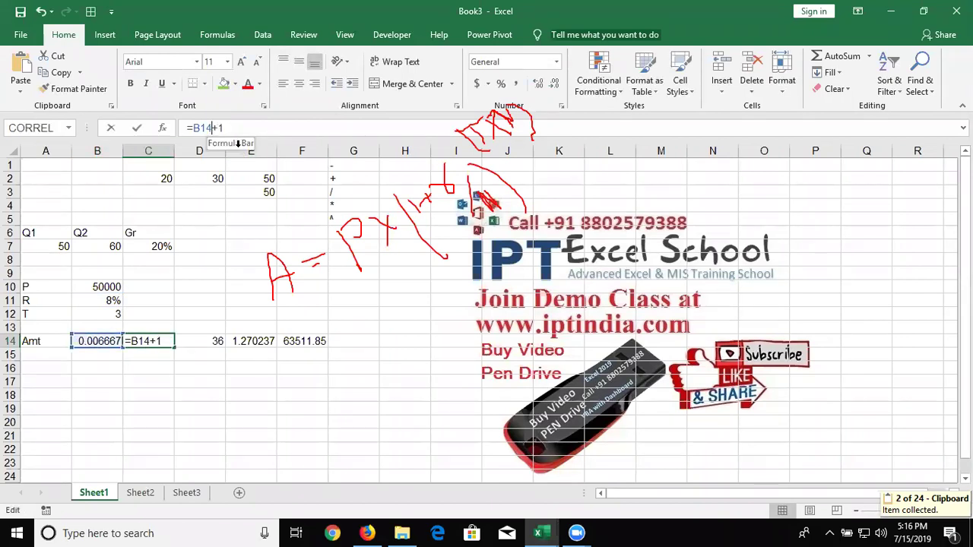
pyautogui.press('BackSpace')
pyautogui.press('BackSpace')
pyautogui.press('BackSpace')
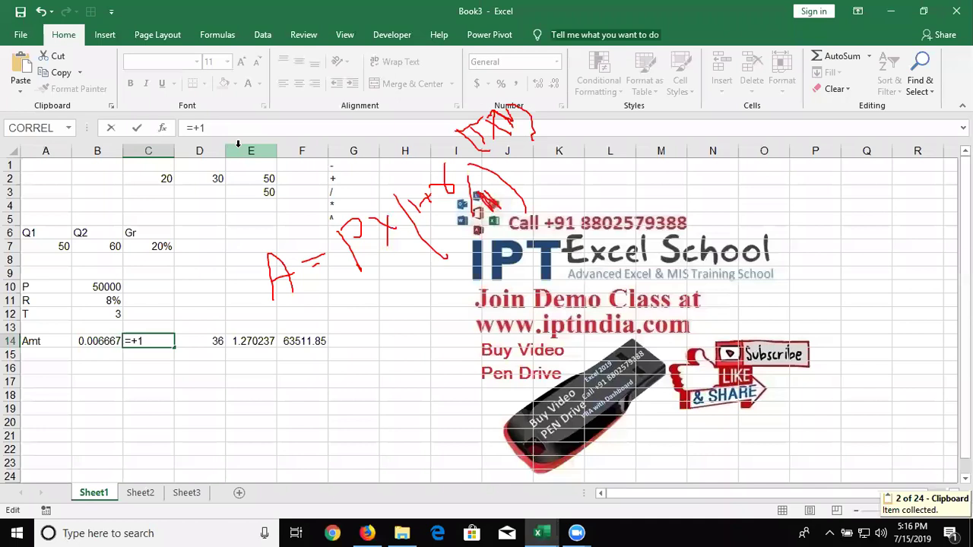
pyautogui.write('()')
pyautogui.write('B11/12')
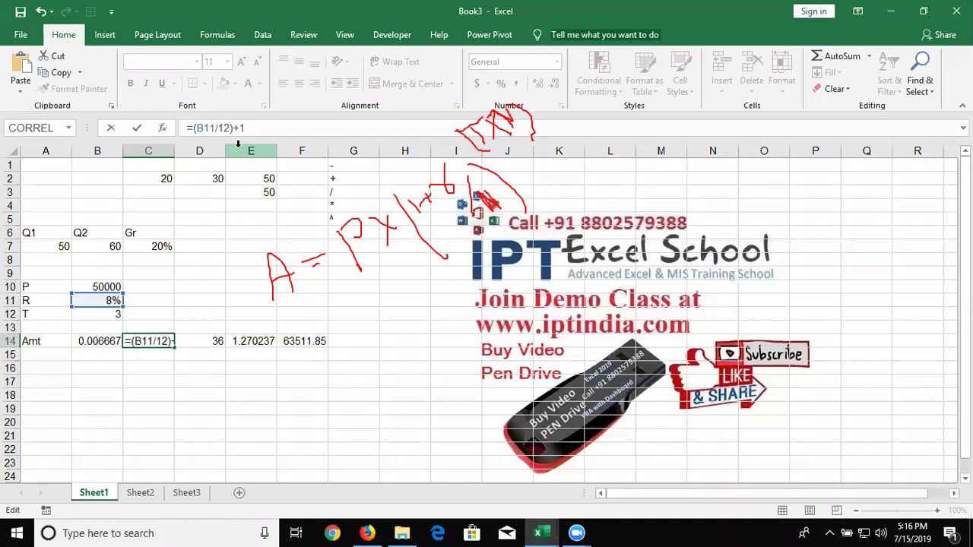
pyautogui.hotkey('ctrl', 'Return')
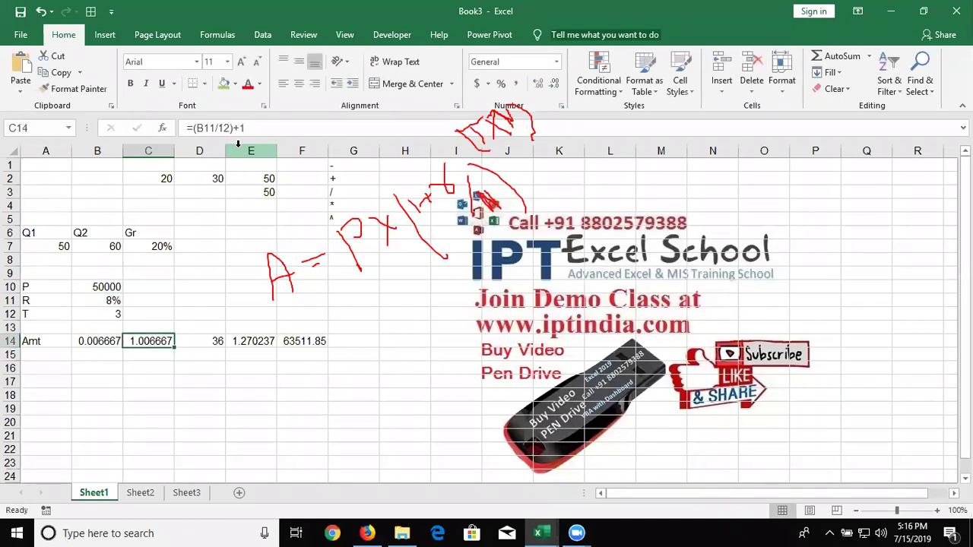
# Substitute (B11/12)+1 for C14 in E14's formula, making it ((B11/12)+1)^D14.
pyautogui.click(189, 129)
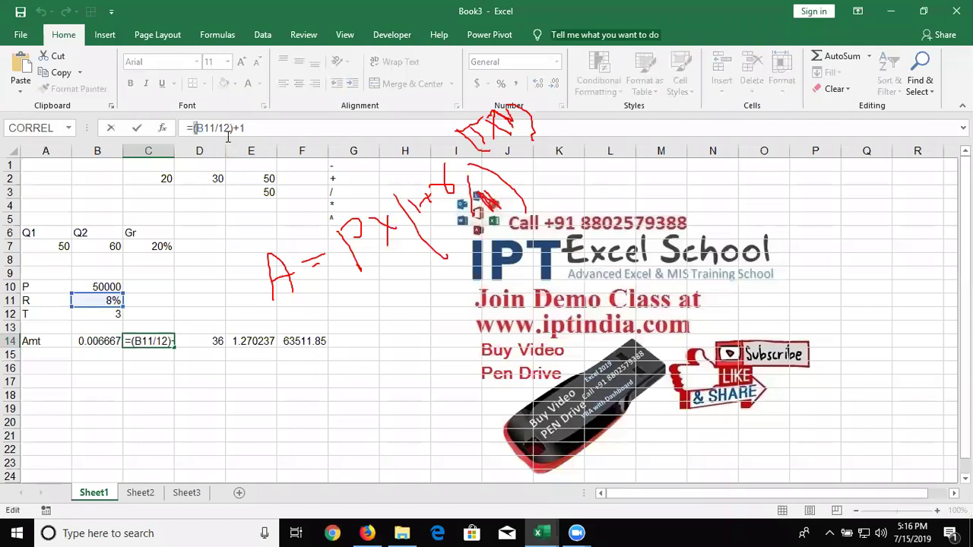
pyautogui.moveTo(195, 130); pyautogui.dragTo(227, 136)
pyautogui.hotkey('shift', 'Right')
pyautogui.hotkey('shift', 'Right')
pyautogui.hotkey('shift', 'Right')
pyautogui.hotkey('shift', 'Right')
pyautogui.hotkey('shift', 'Right')
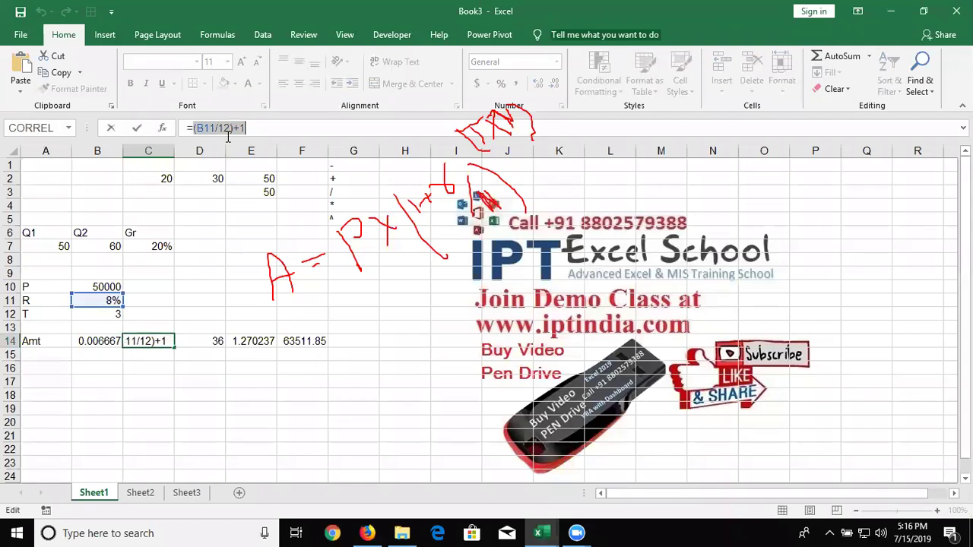
pyautogui.hotkey('ctrl', 'c')
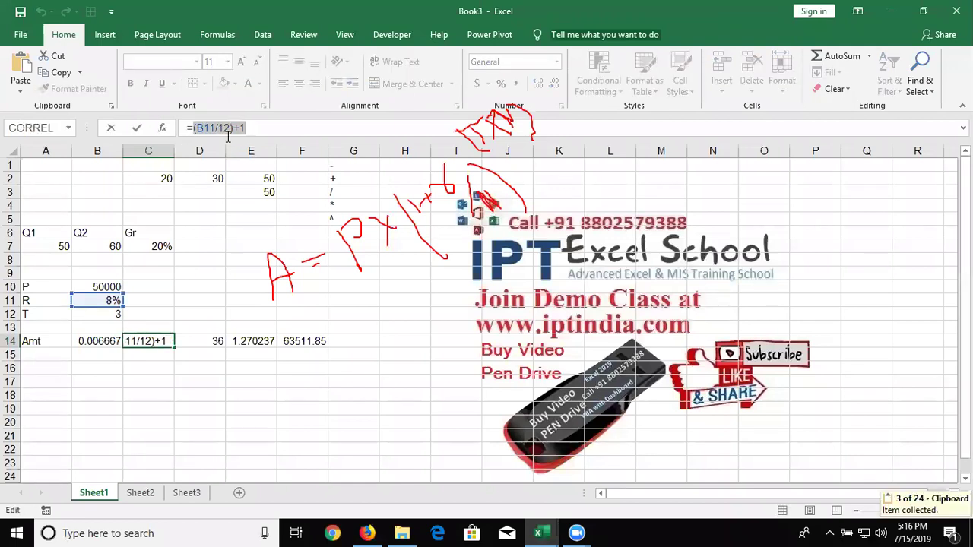
pyautogui.press('Escape')
pyautogui.press('Right')
pyautogui.press('Right')
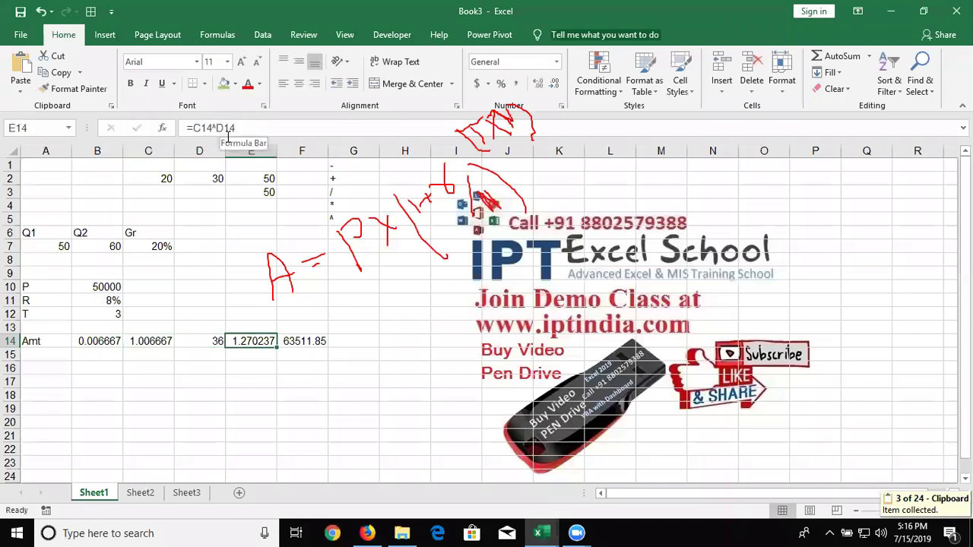
pyautogui.doubleClick(202, 127)
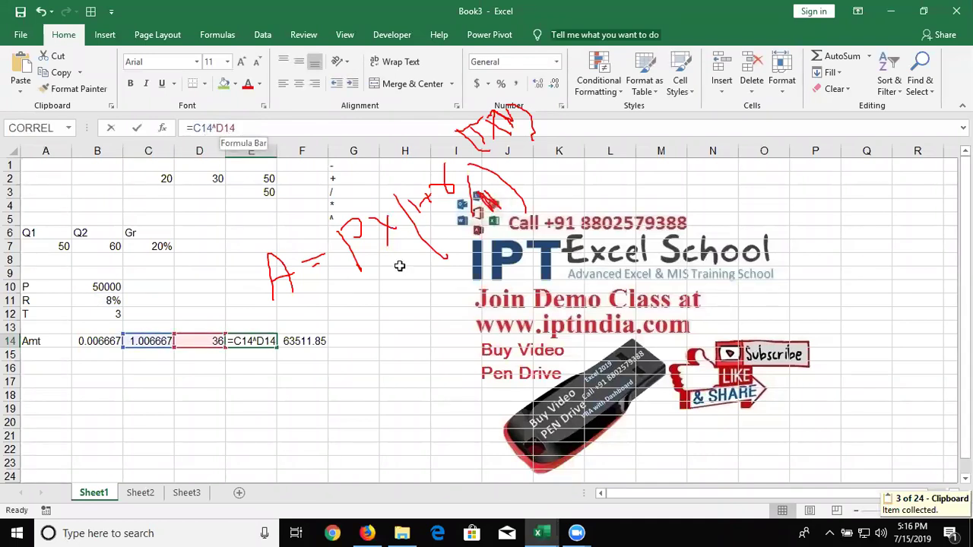
pyautogui.write('()')
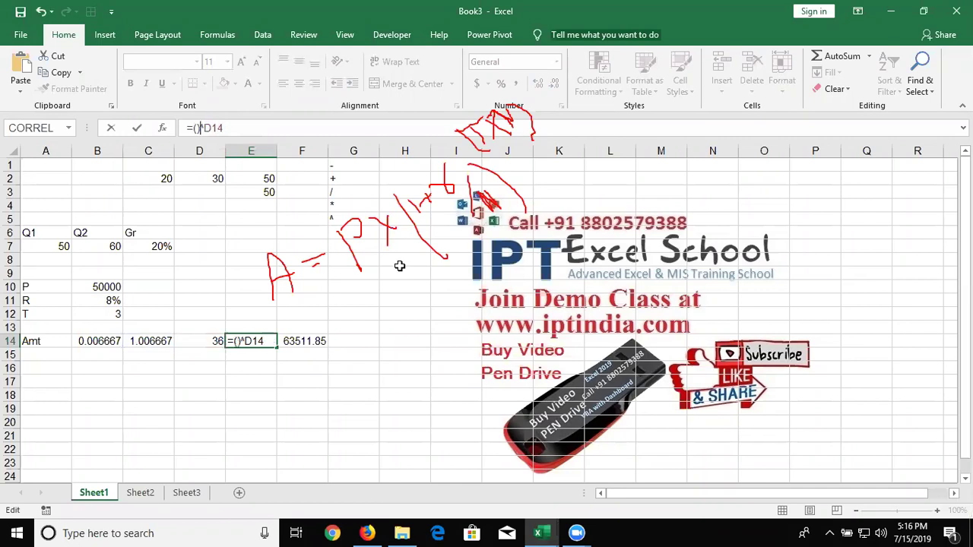
pyautogui.write('(B11/12)+1')
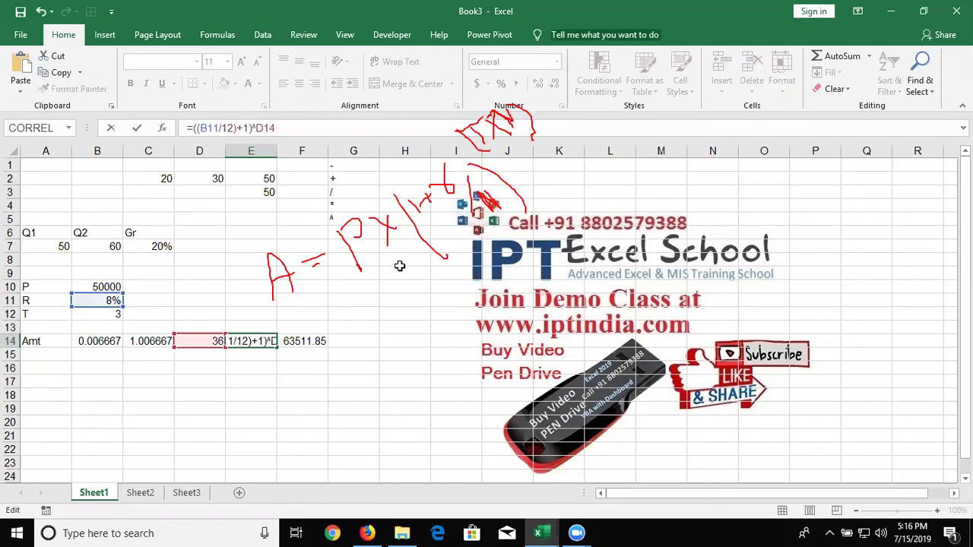
pyautogui.hotkey('ctrl', 'Return')
# Replace the D14 exponent in E14 with (B12*12) from D14's formula.
pyautogui.press('Left')
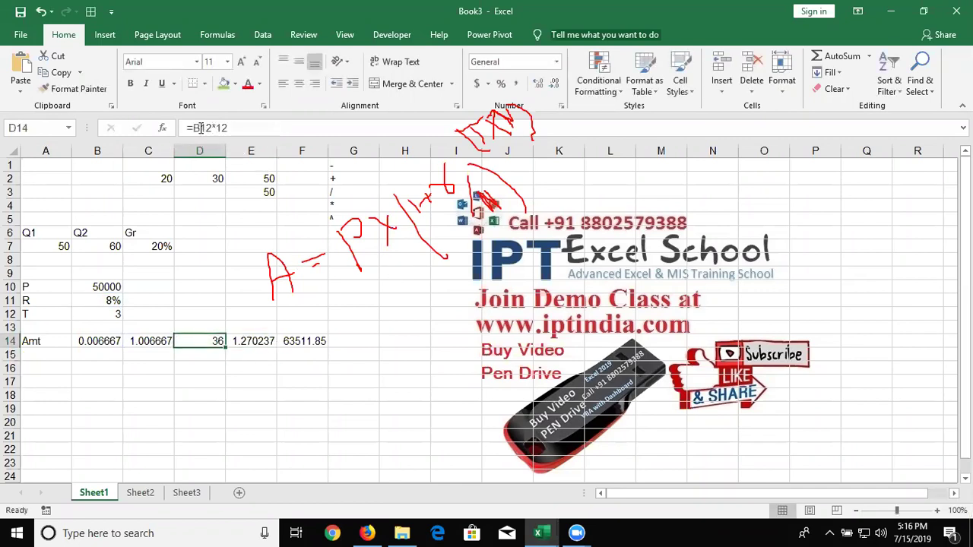
pyautogui.click(195, 128)
pyautogui.hotkey('shift', 'Right')
pyautogui.hotkey('shift', 'Right')
pyautogui.hotkey('shift', 'Right')
pyautogui.hotkey('shift', 'Right')
pyautogui.hotkey('shift', 'Right')
pyautogui.hotkey('shift', 'Right')
pyautogui.hotkey('ctrl', 'c')
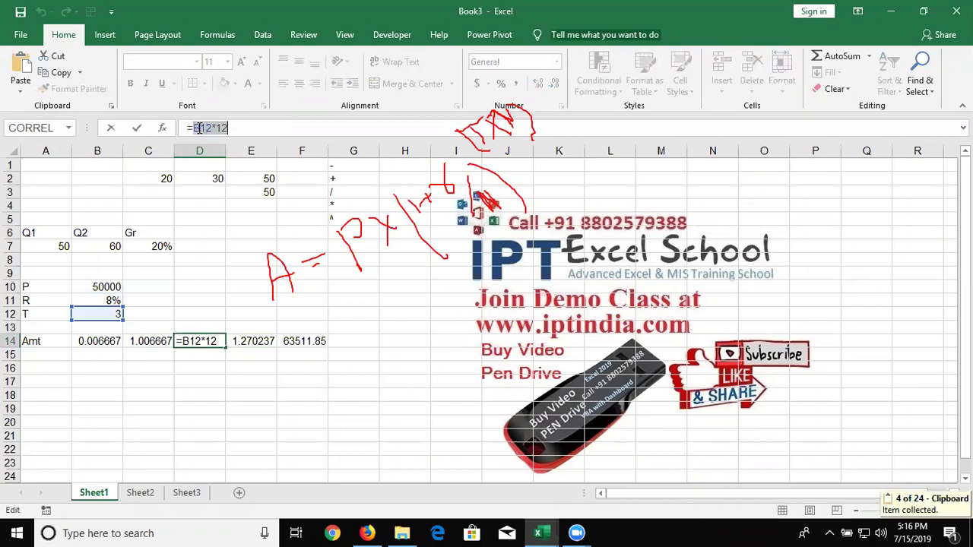
pyautogui.press('Escape')
pyautogui.press('Right')
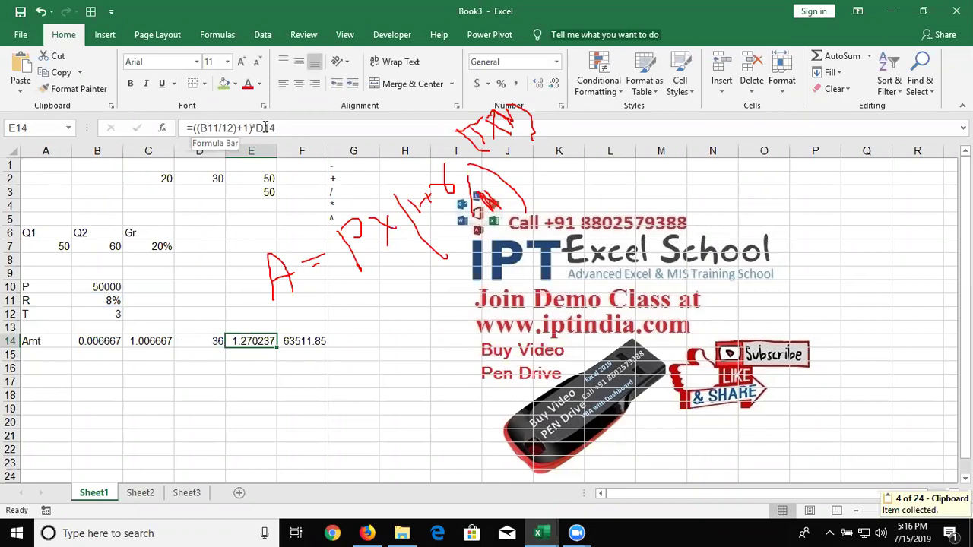
pyautogui.click(265, 128)
pyautogui.press('BackSpace')
pyautogui.press('BackSpace')
pyautogui.press('BackSpace')
pyautogui.write('(')
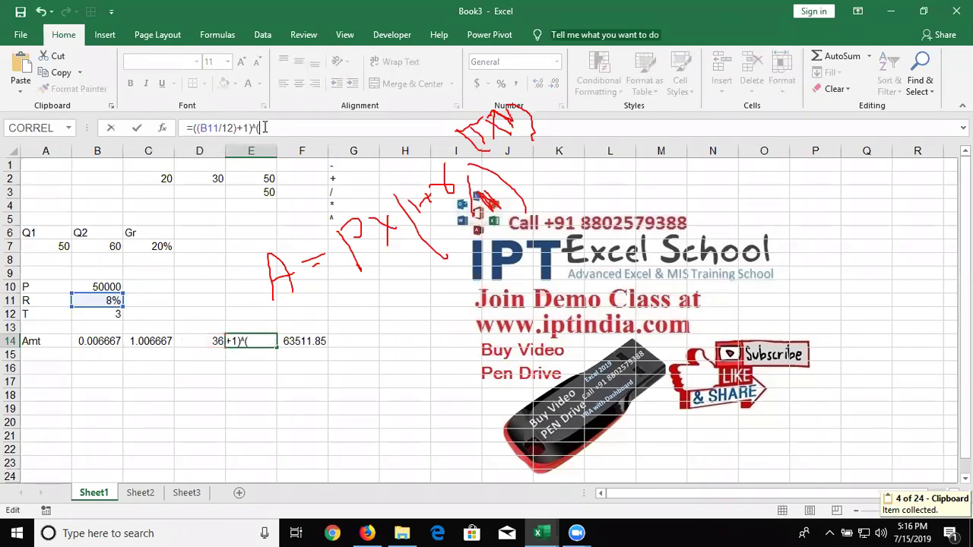
pyautogui.write('B12*12)')
pyautogui.press('Return')
# Rewrite F14 as =(((B11/12)+1)^(B12*12))*B10, still giving 63511.85, and copy it.
pyautogui.press('Up')
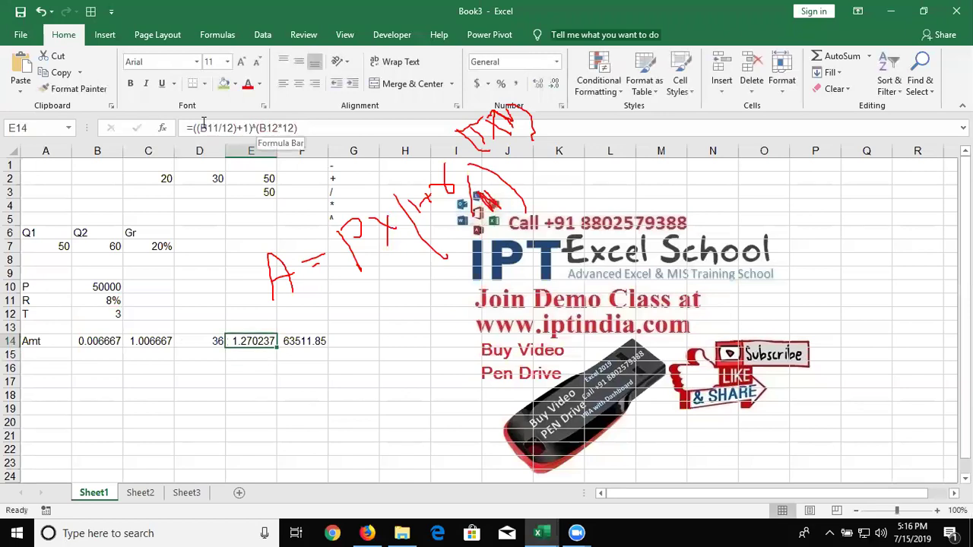
pyautogui.moveTo(194, 127); pyautogui.dragTo(331, 140)
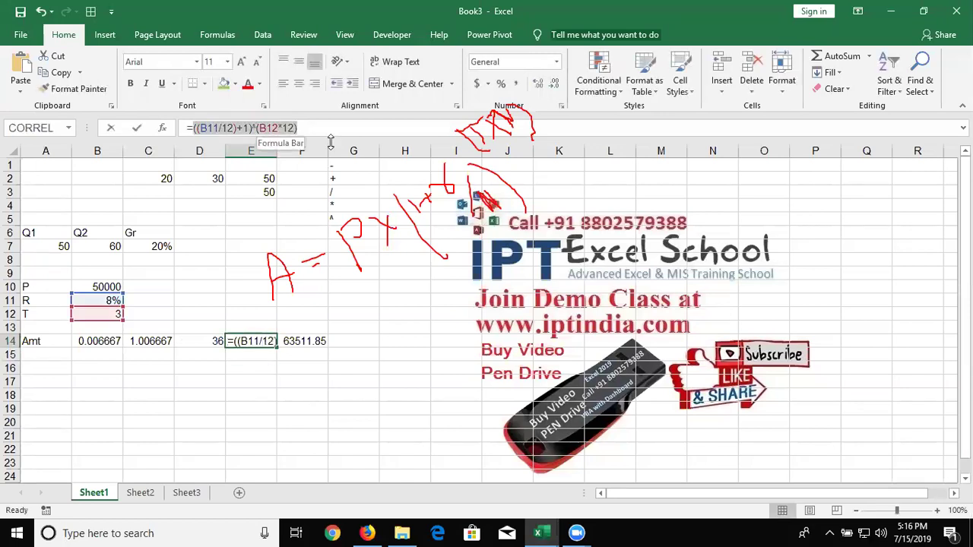
pyautogui.hotkey('ctrl', 'c')
pyautogui.press('Escape')
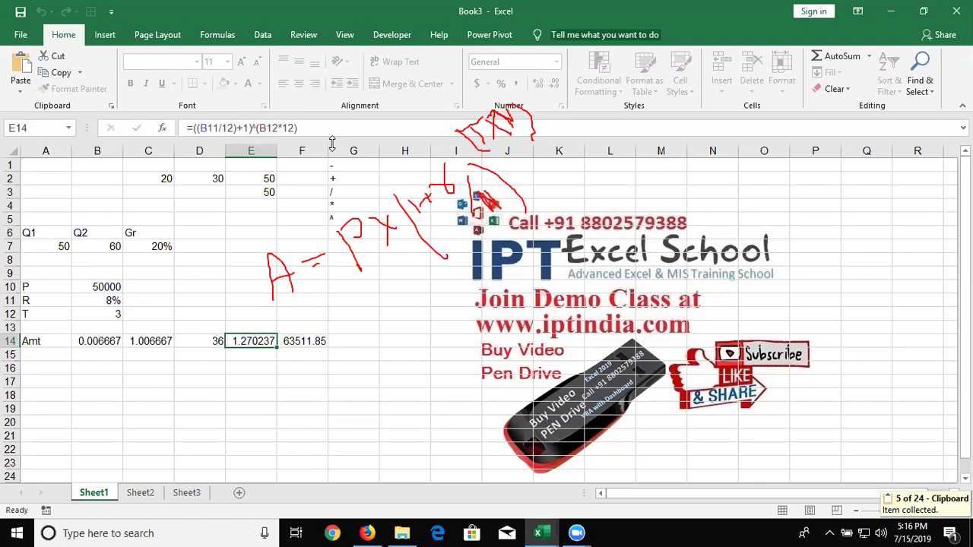
pyautogui.press('Right')
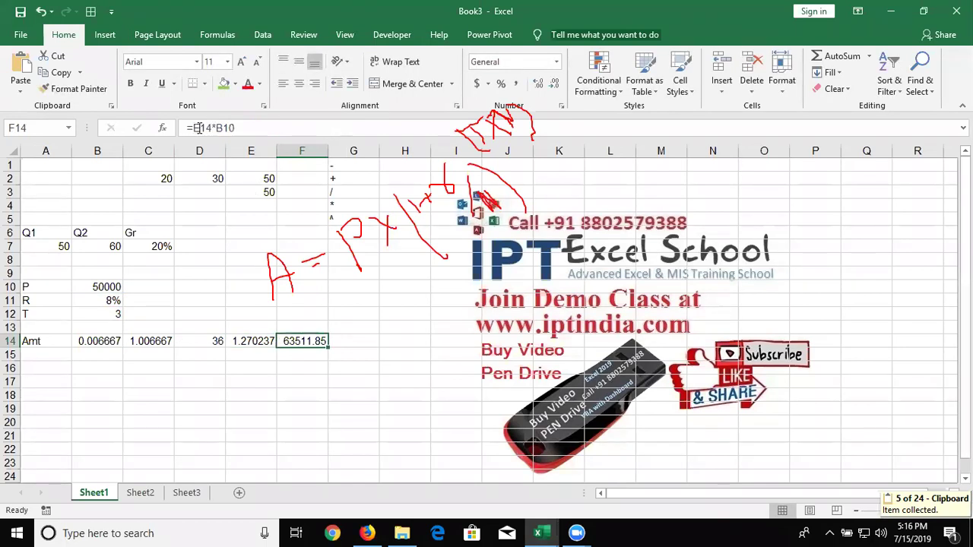
pyautogui.doubleClick(201, 128)
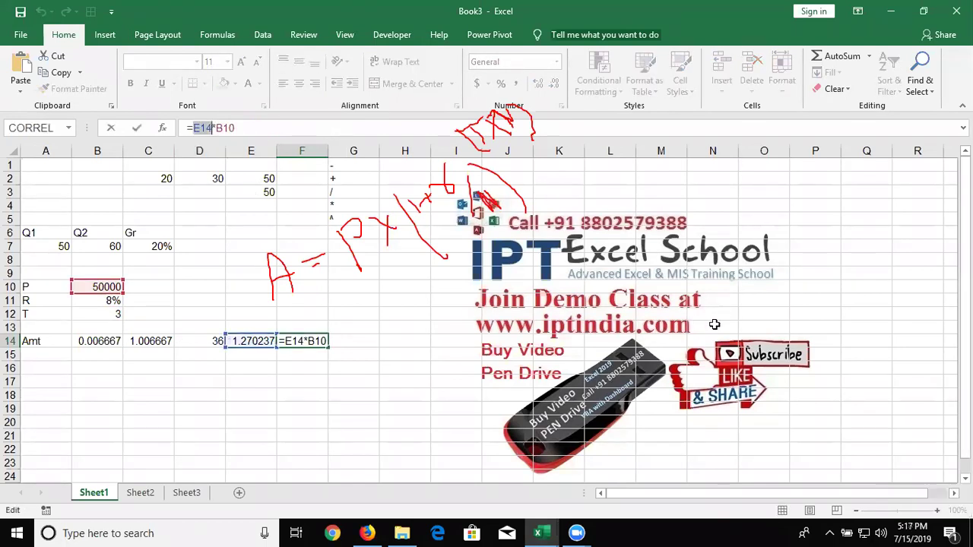
pyautogui.press('BackSpace')
pyautogui.write('()')
pyautogui.press('Left')
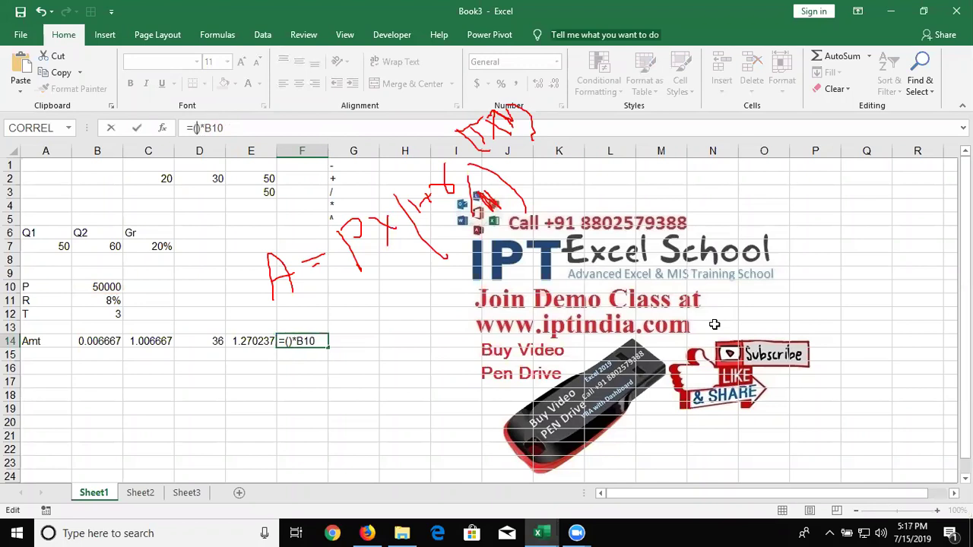
pyautogui.write('((B11/12)+1)^(B12*12)')
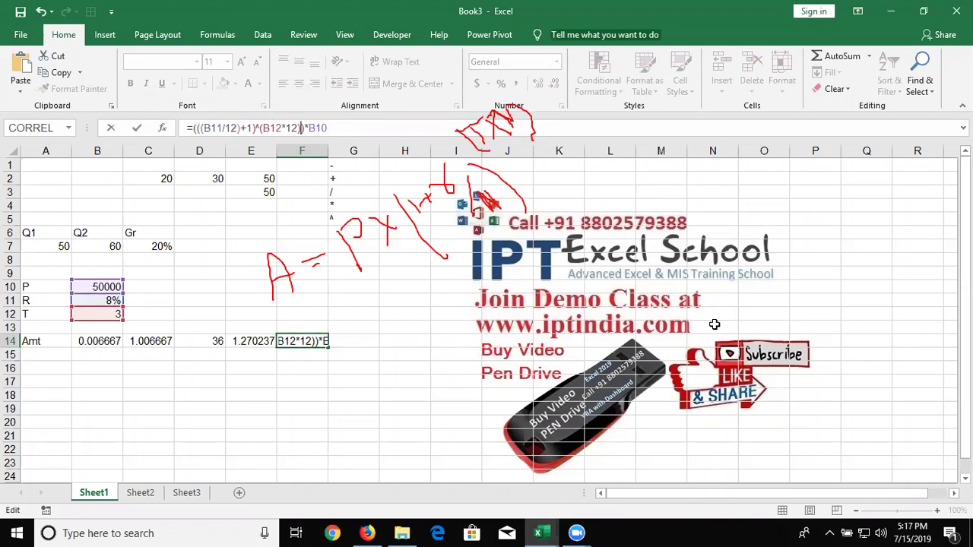
pyautogui.press('Return')
pyautogui.press('Up')
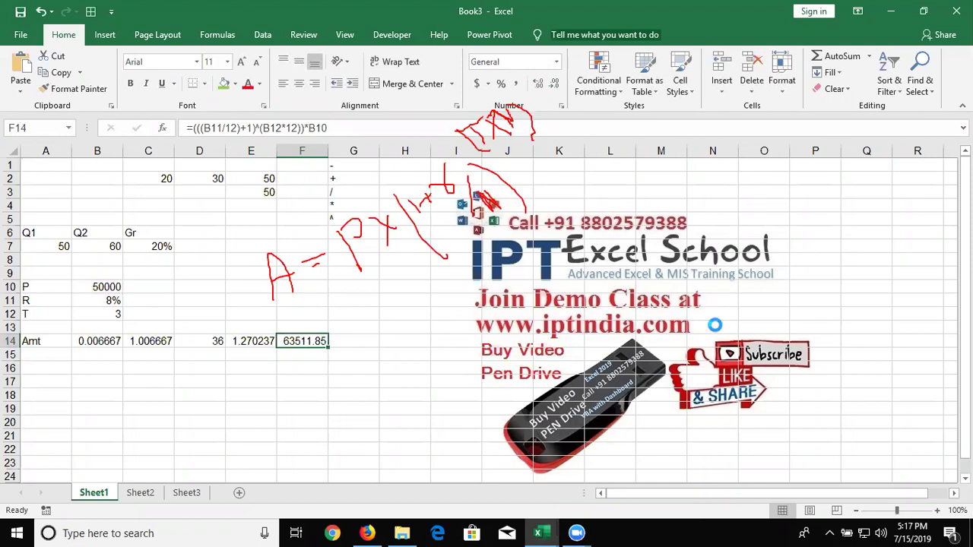
pyautogui.hotkey('ctrl', 'c')
# Paste the single compound-amount formula into B14 and clear helper cells C14:F14.
pyautogui.press('Left')
pyautogui.press('Left')
pyautogui.press('Left')
pyautogui.press('Left')
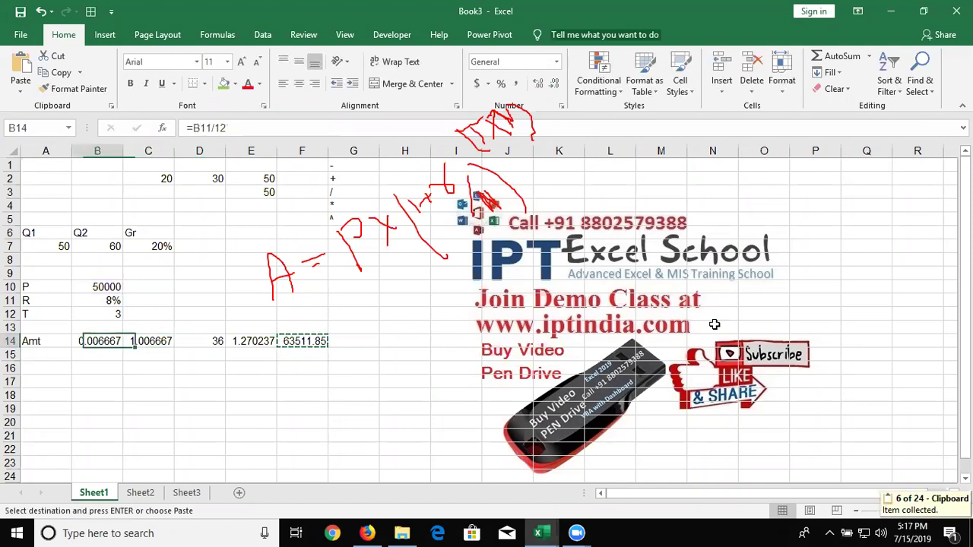
pyautogui.hotkey('ctrl', 'v')
pyautogui.press('Right')
pyautogui.hotkey('shift', 'Right')
pyautogui.hotkey('shift', 'Right')
pyautogui.hotkey('shift', 'Right')
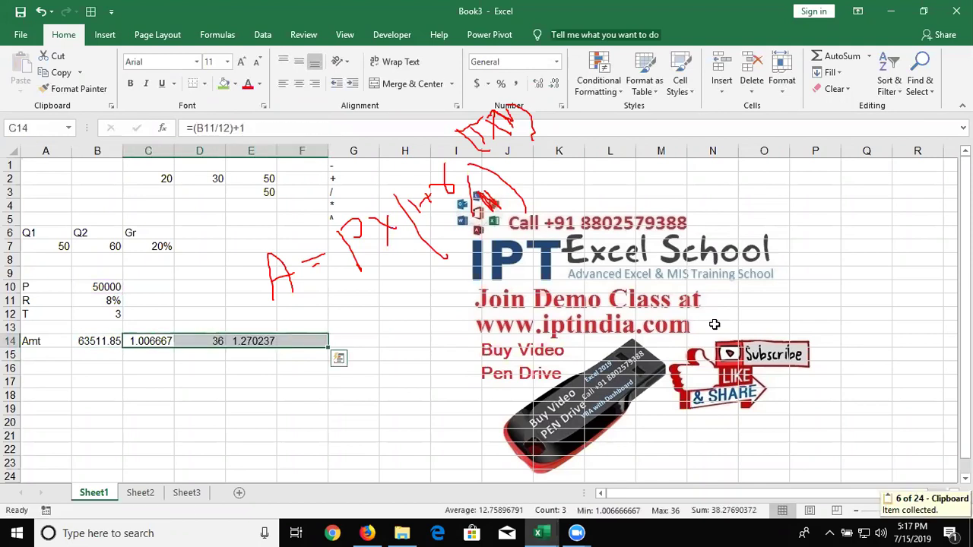
pyautogui.press('Delete')
# Review B14's formula references without changes, then erase the on-screen drawing annotations.
pyautogui.press('Left')
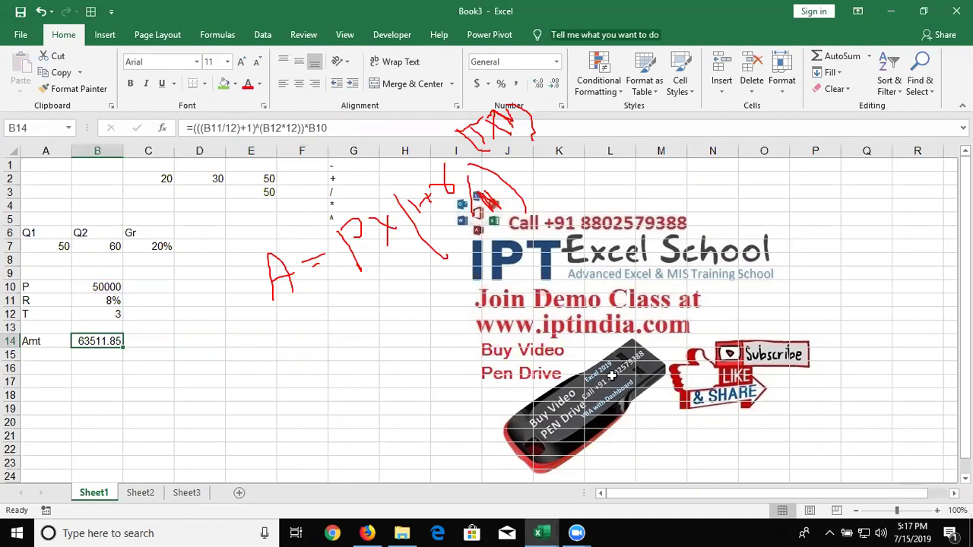
pyautogui.doubleClick(110, 346)
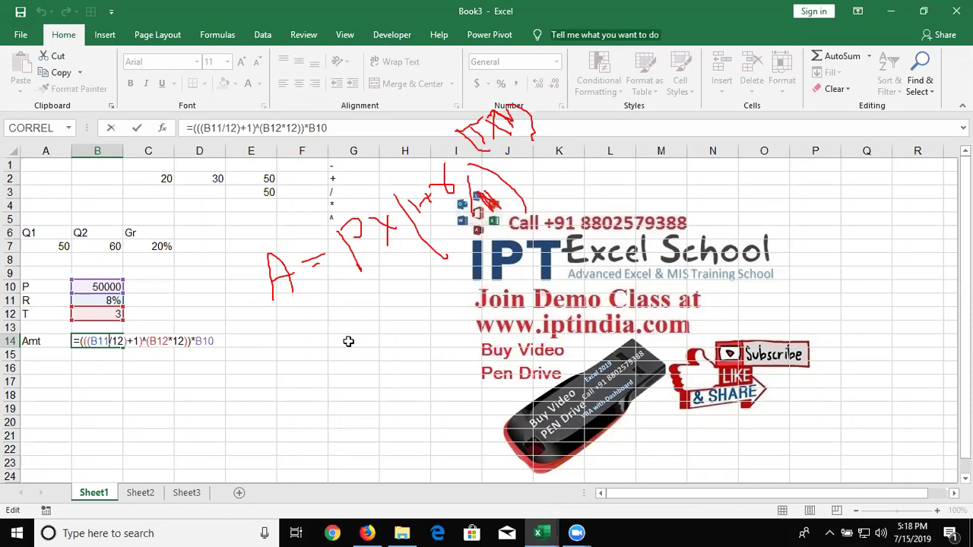
pyautogui.hotkey('ctrl', 'Return')
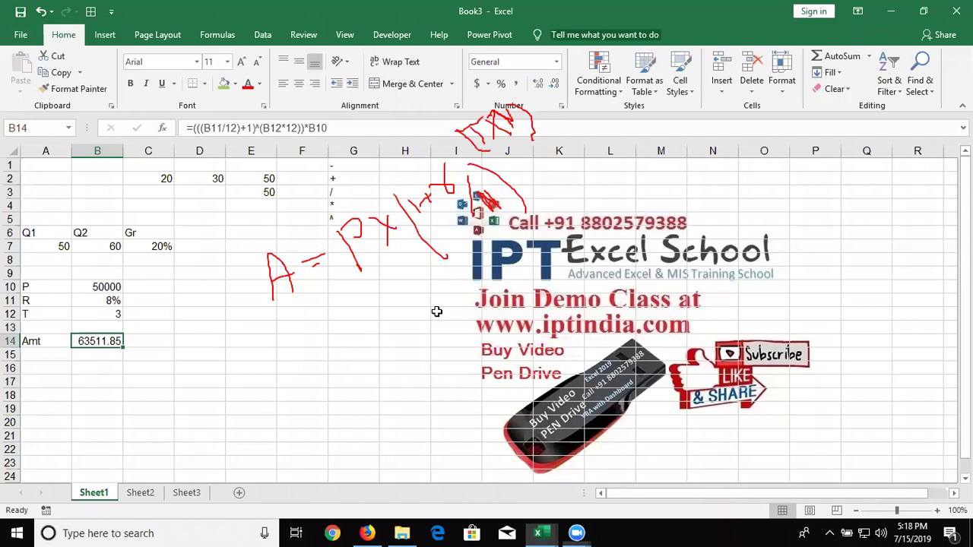
pyautogui.click(437, 312)
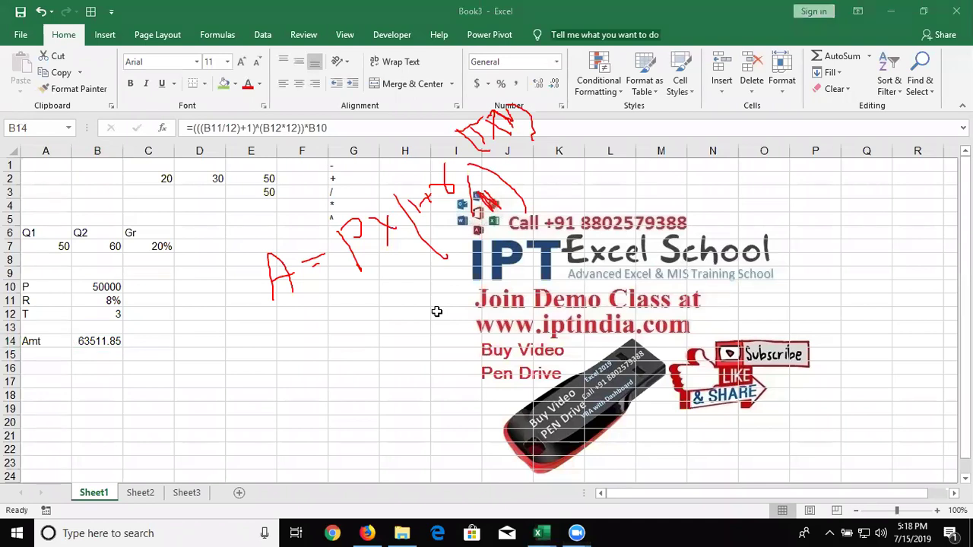
pyautogui.press('e')
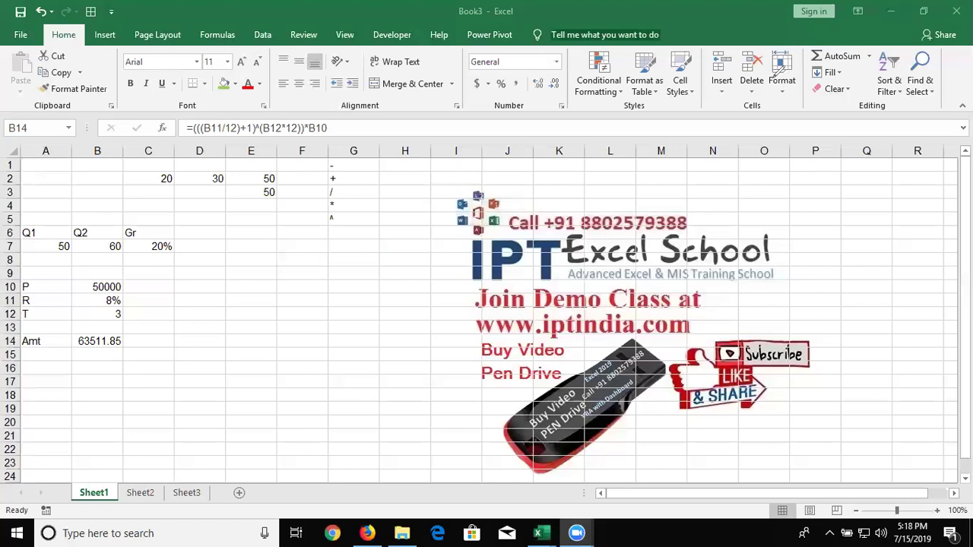
# Label A19 as Cost and enter 50 beside it in B19.
pyautogui.press('Escape')
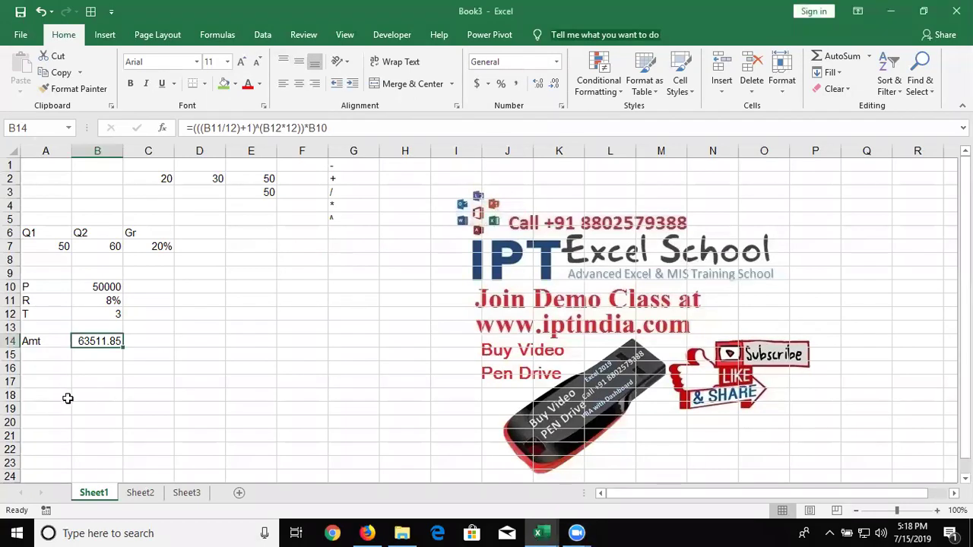
pyautogui.scroll(-1, 68, 398)
pyautogui.click(48, 365)
pyautogui.write('Cost')
pyautogui.press('Return')
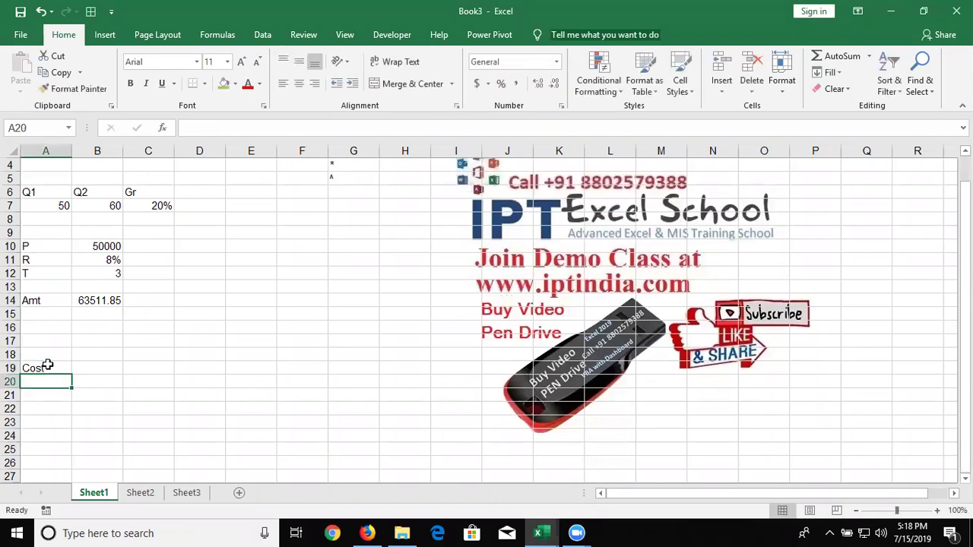
pyautogui.press('Up')
pyautogui.press('Right')
pyautogui.write('50')
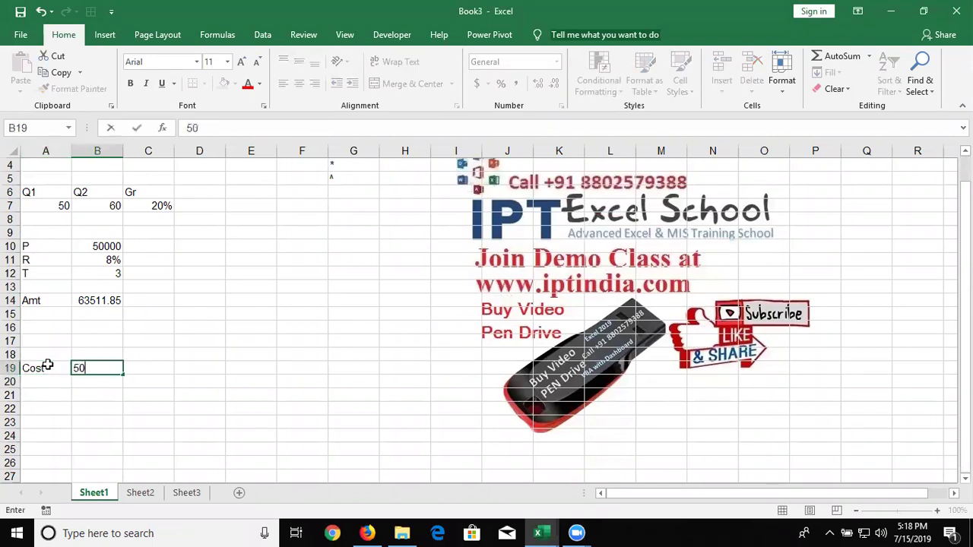
pyautogui.press('Return')
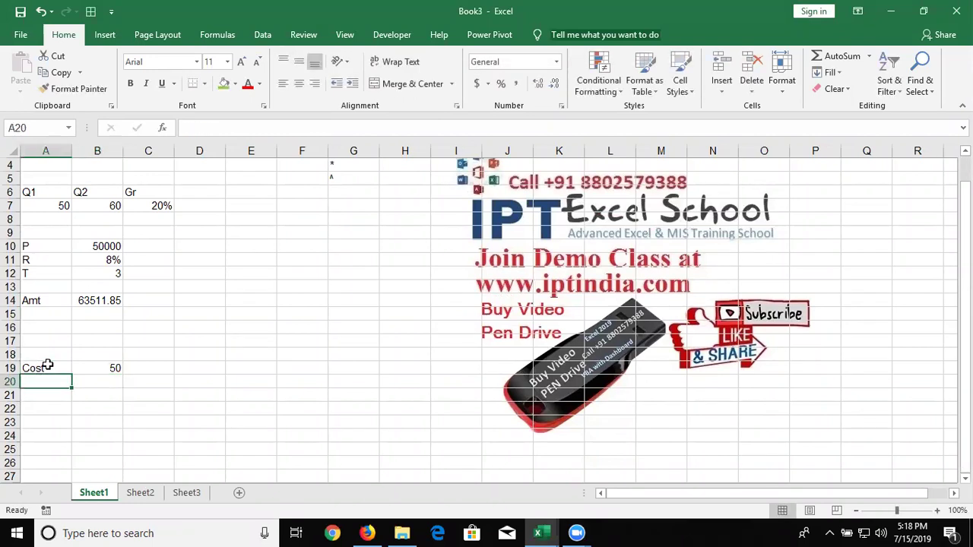
# Label A20 as MRP and put a ? placeholder in B20.
pyautogui.write('MRP')
pyautogui.press('Return')
pyautogui.press('Right')
pyautogui.press('Up')
pyautogui.write('?')
pyautogui.press('Return')
pyautogui.press('Right')
pyautogui.press('Right')
pyautogui.press('Down')
pyautogui.press('Down')
pyautogui.press('Down')
pyautogui.press('Down')
pyautogui.press('Down')
pyautogui.press('Down')
pyautogui.press('Up')
pyautogui.press('Up')
pyautogui.press('Up')
pyautogui.press('Up')
pyautogui.press('Up')
pyautogui.press('Up')
pyautogui.press('Up')
pyautogui.press('Left')
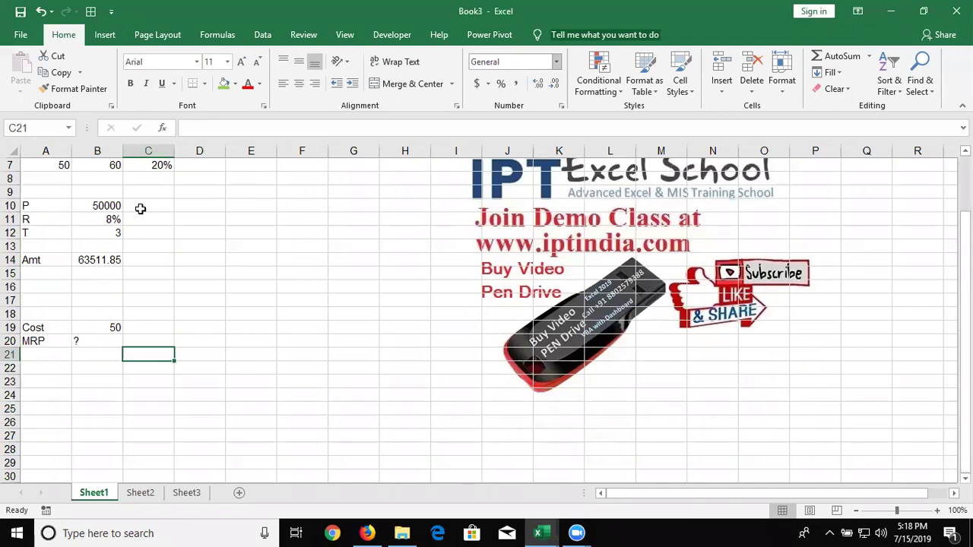
# Enter a 5% markup of the cost in C21 (=B19*5%), giving 2.5.
pyautogui.write('=')
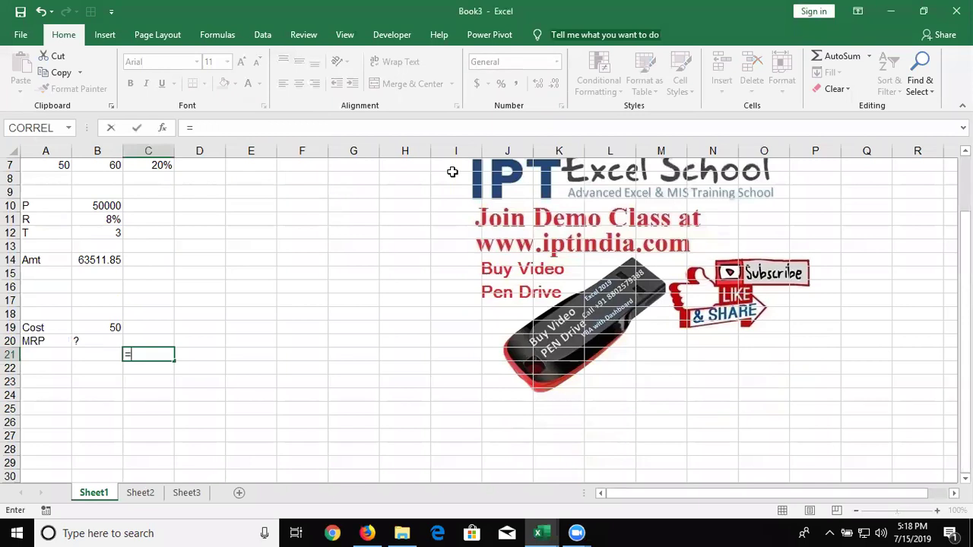
pyautogui.press('Up')
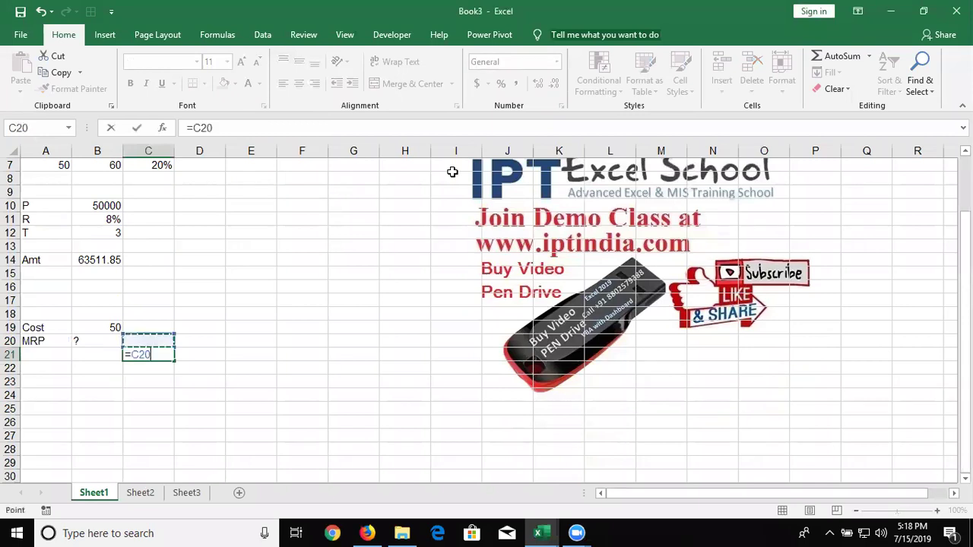
pyautogui.press('Left')
pyautogui.press('Up')
pyautogui.write('*5')
pyautogui.press('Return')
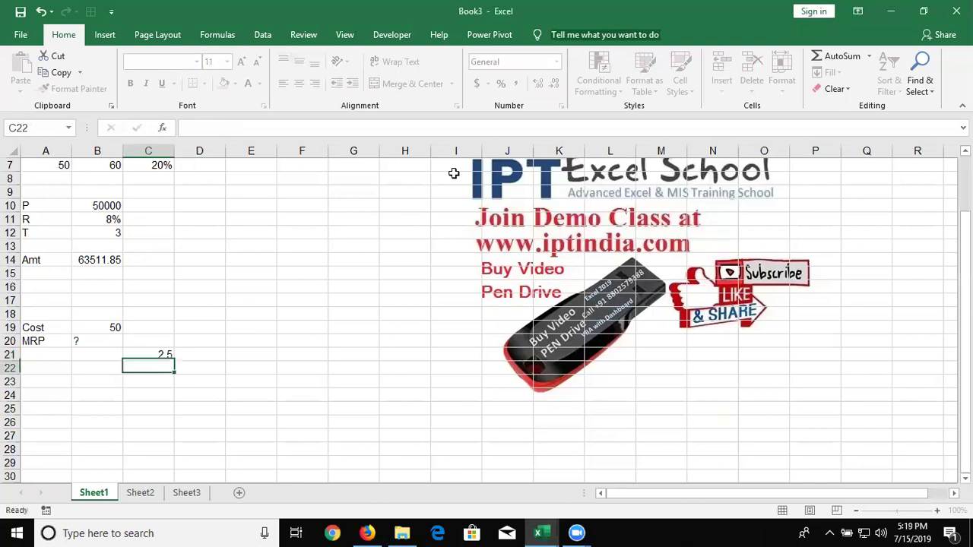
# Enter the total =B19+C21 in C22, giving 52.5.
pyautogui.write('=')
pyautogui.press('Up')
pyautogui.press('Up')
pyautogui.press('Left')
pyautogui.press('Up')
pyautogui.write('+')
pyautogui.press('Up')
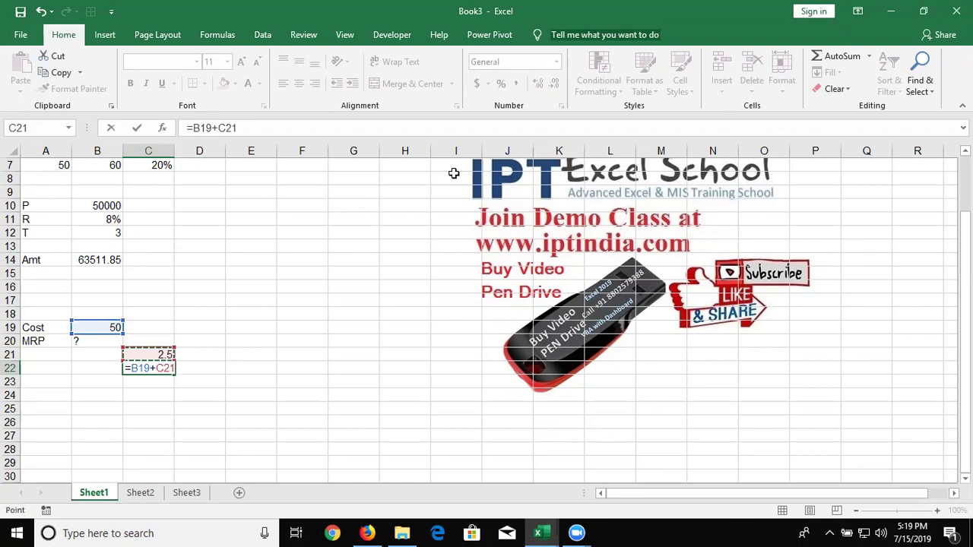
pyautogui.press('Return')
pyautogui.press('Up')
pyautogui.press('Up')
pyautogui.press('Up')
pyautogui.press('Up')
# Check the 52.5 total, then start the 10% markup formula in D21 referencing C22.
pyautogui.press('Left')
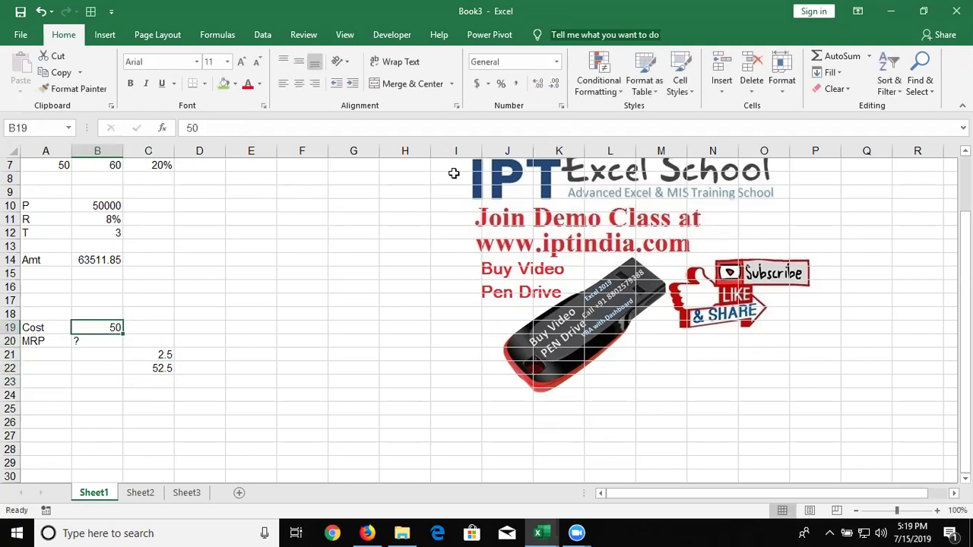
pyautogui.press('Down')
pyautogui.press('Down')
pyautogui.press('Down')
pyautogui.press('Right')
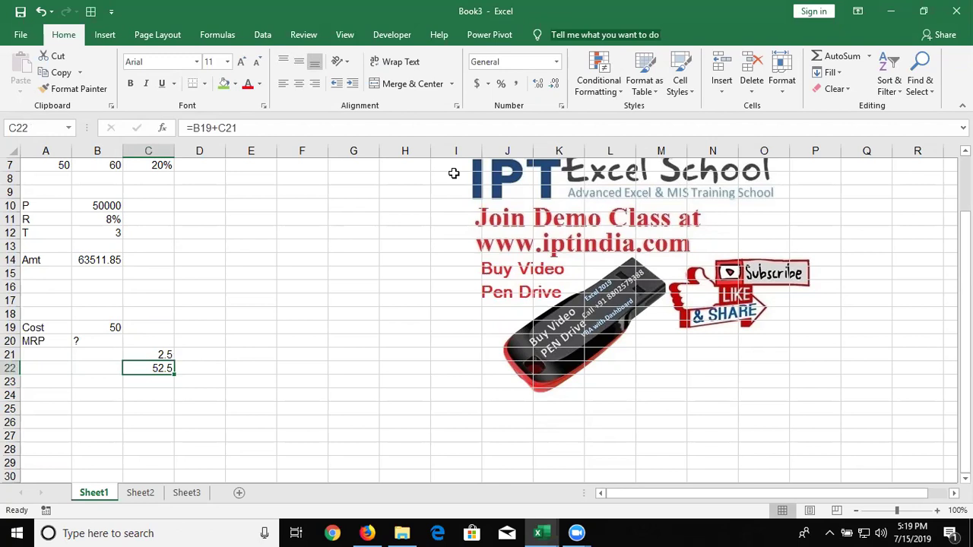
pyautogui.press('Right')
pyautogui.press('Up')
pyautogui.write('=')
pyautogui.press('Down')
pyautogui.press('Left')
# Finish D21's 10% markup and total D22 as =C22+D21 (57.75), then check the row 22 formulas.
pyautogui.write('*10%')
pyautogui.press('Return')
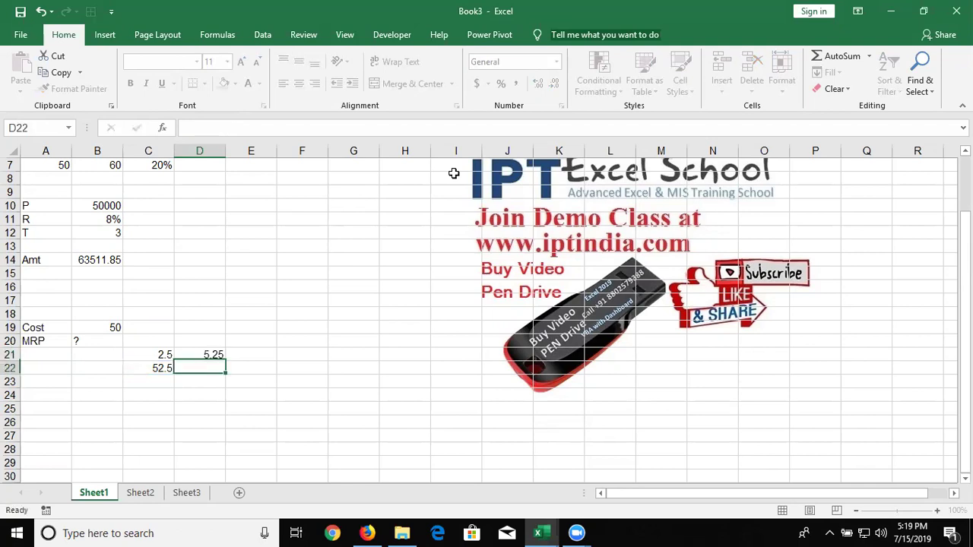
pyautogui.write('=')
pyautogui.press('Left')
pyautogui.write('+')
pyautogui.press('Up')
pyautogui.press('Return')
pyautogui.press('Up')
pyautogui.press('Left')
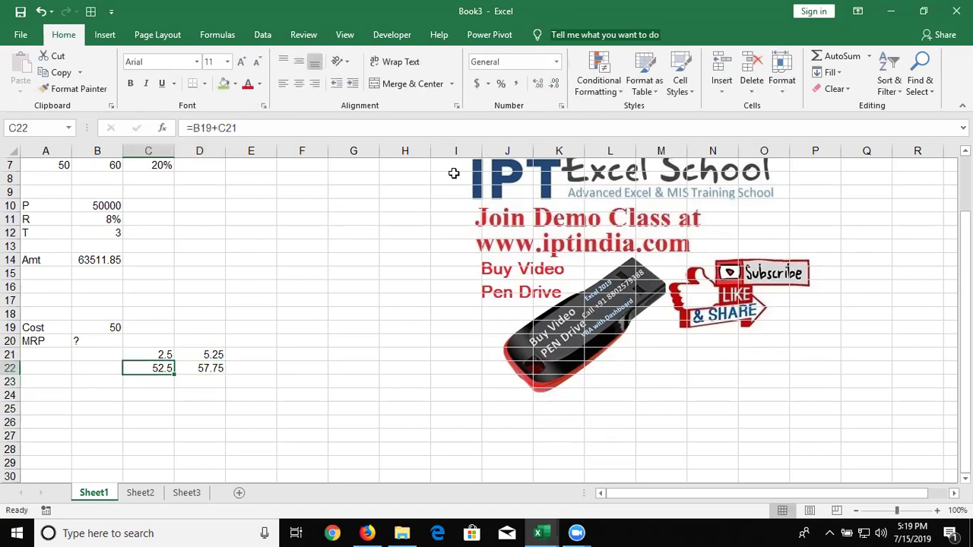
pyautogui.press('Right')
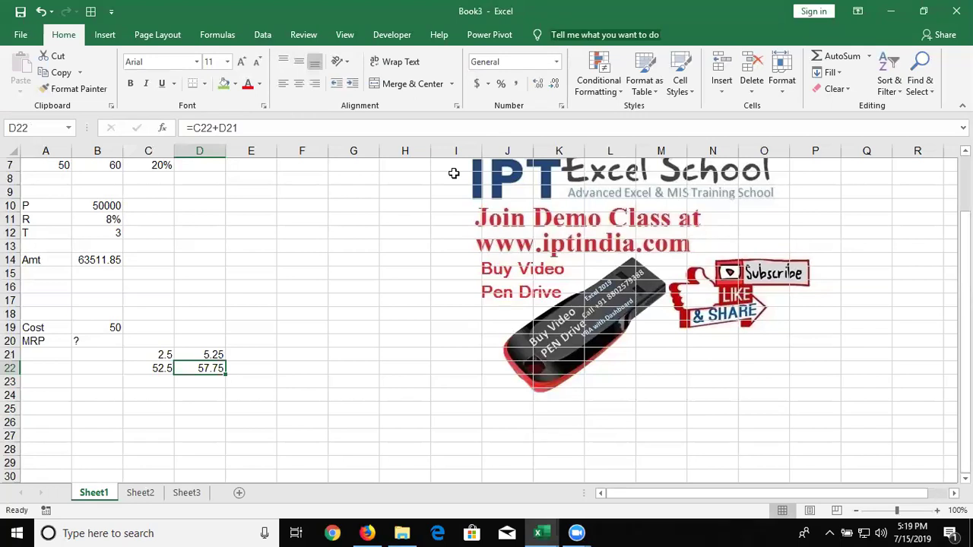
# Enter =D22*15% in E21 (8.6625) and total E22 as =D22+E21, giving 66.4125.
pyautogui.press('Right')
pyautogui.press('Up')
pyautogui.write('=')
pyautogui.press('Down')
pyautogui.press('Left')
pyautogui.write('*15%')
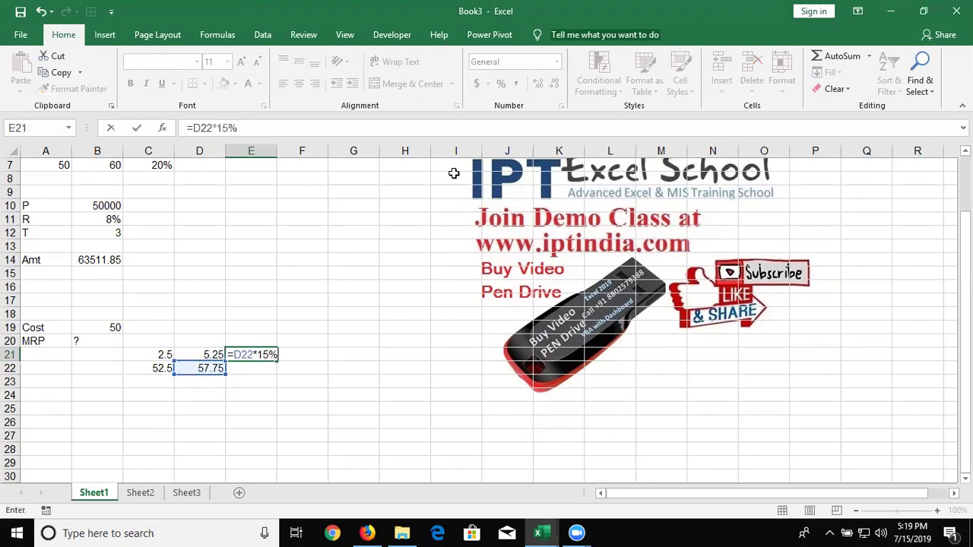
pyautogui.press('Return')
pyautogui.write('=')
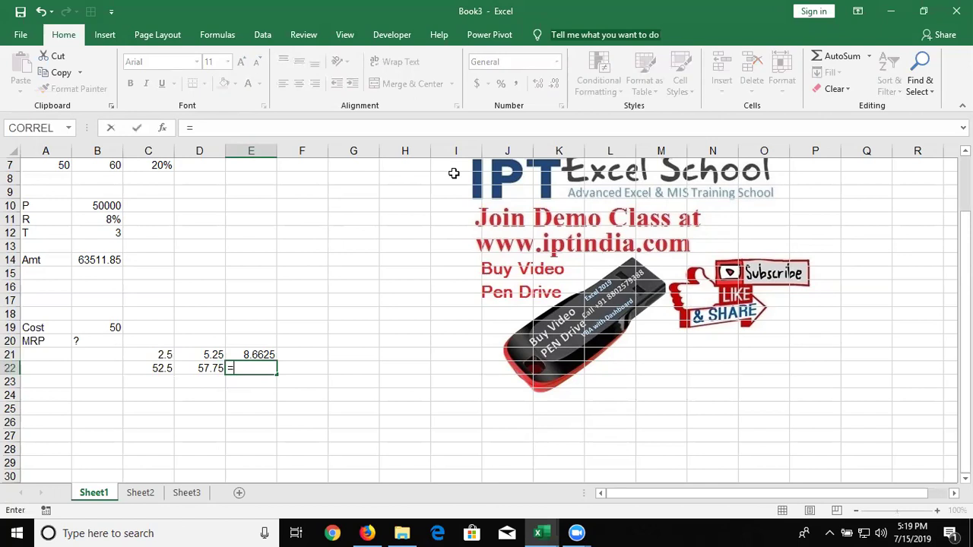
pyautogui.press('Left')
pyautogui.write('+')
pyautogui.press('Up')
pyautogui.press('Return')
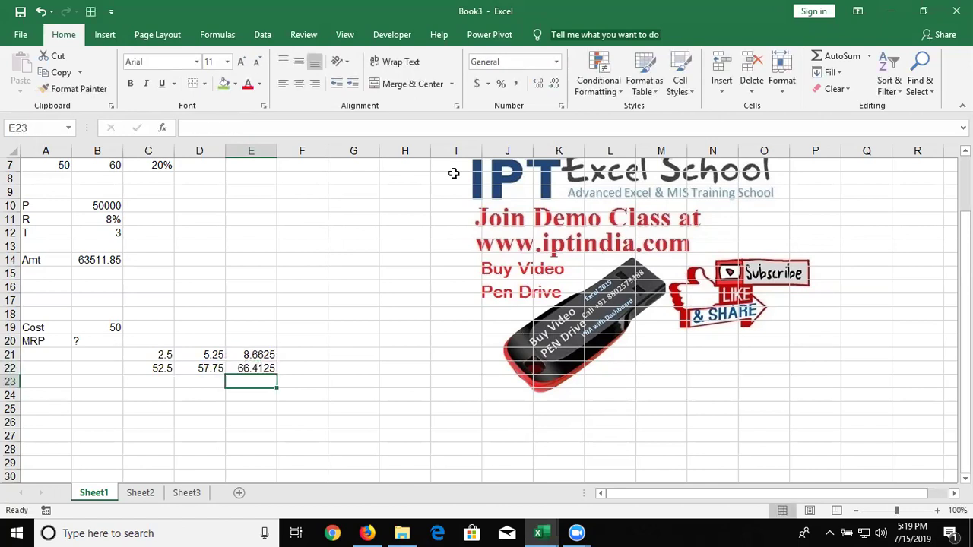
# Enter the 20% markup =E22*20% in F21, giving 13.2825.
pyautogui.press('Up')
pyautogui.press('Right')
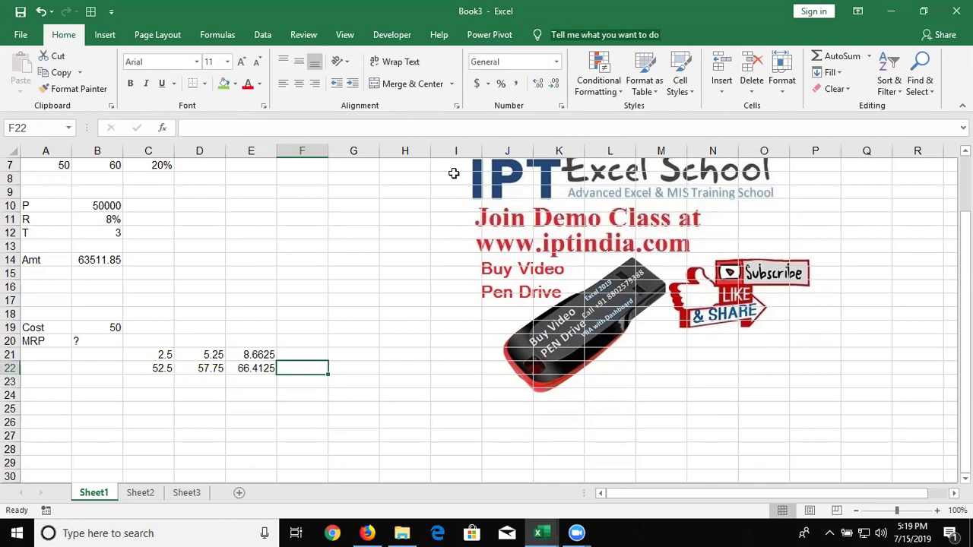
pyautogui.press('Up')
pyautogui.write('=')
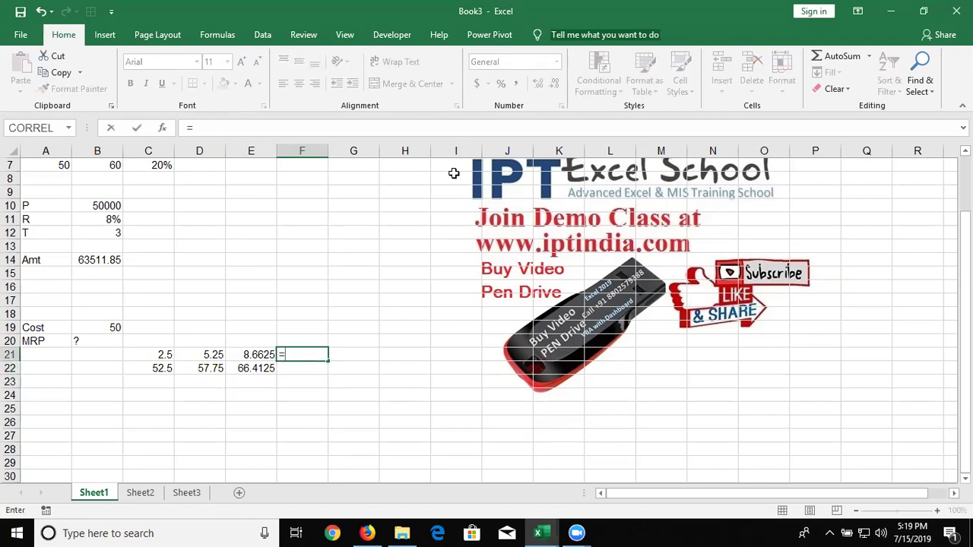
pyautogui.press('Down')
pyautogui.press('Left')
pyautogui.write('*')
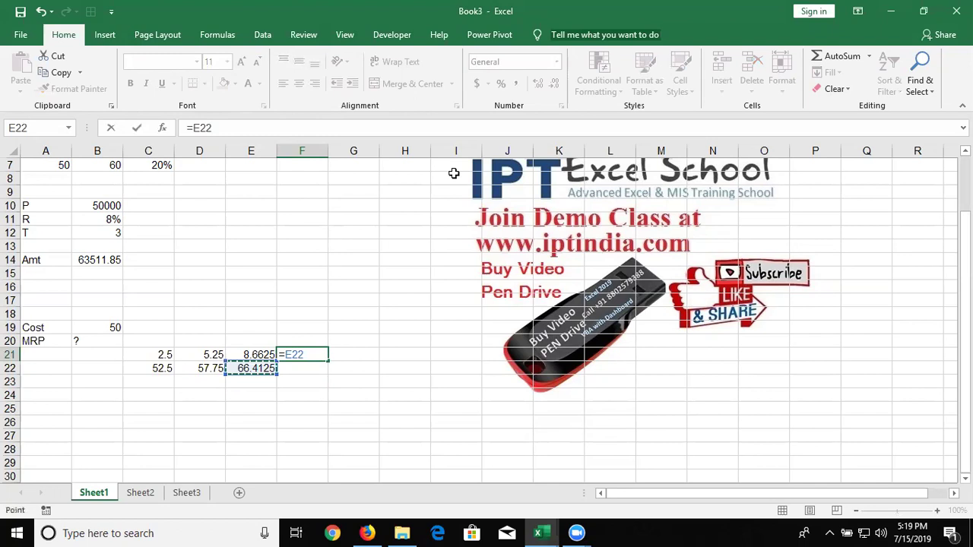
pyautogui.write('20%')
pyautogui.press('Return')
# Enter =E22+F21 in F22 to total 79.695.
pyautogui.write('=')
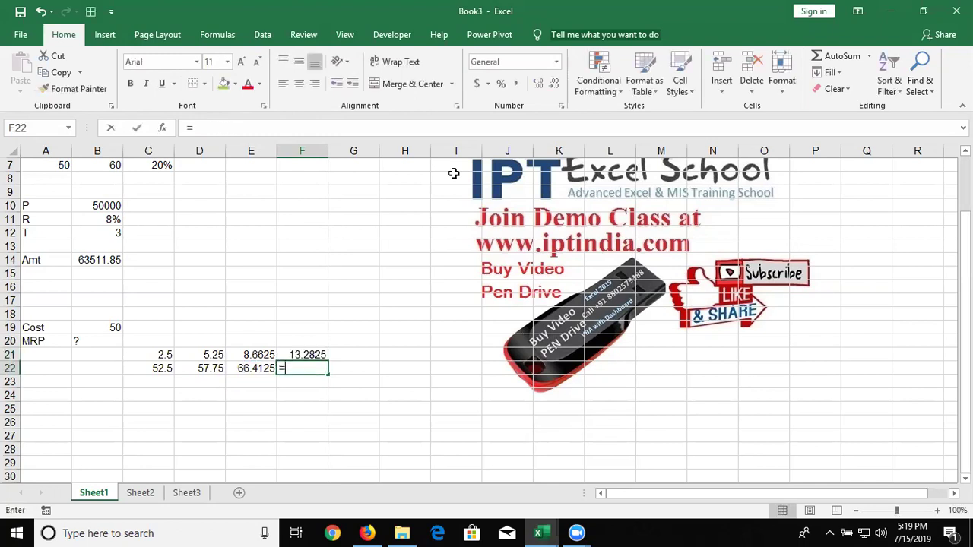
pyautogui.press('Left')
pyautogui.write('+')
pyautogui.press('Up')
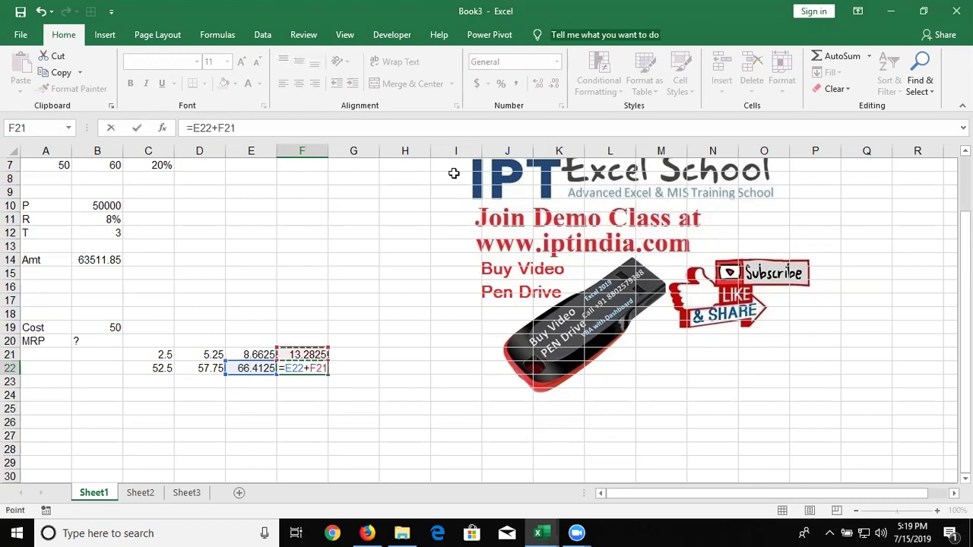
pyautogui.press('Return')
# Step through each cell in C21:F22 to review its formula.
pyautogui.press('Up')
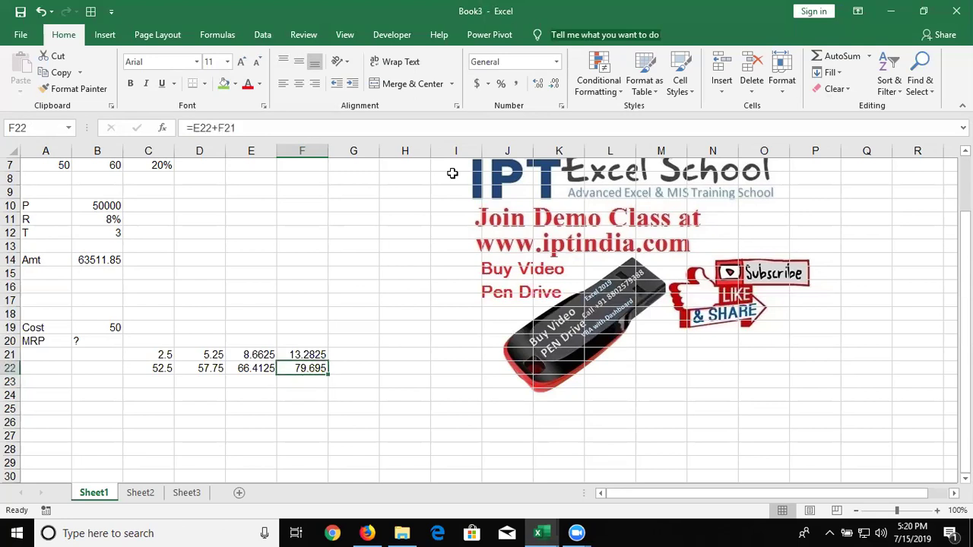
pyautogui.press('Left')
pyautogui.press('Left')
pyautogui.press('Left')
pyautogui.press('Up')
pyautogui.press('Right')
pyautogui.press('Right')
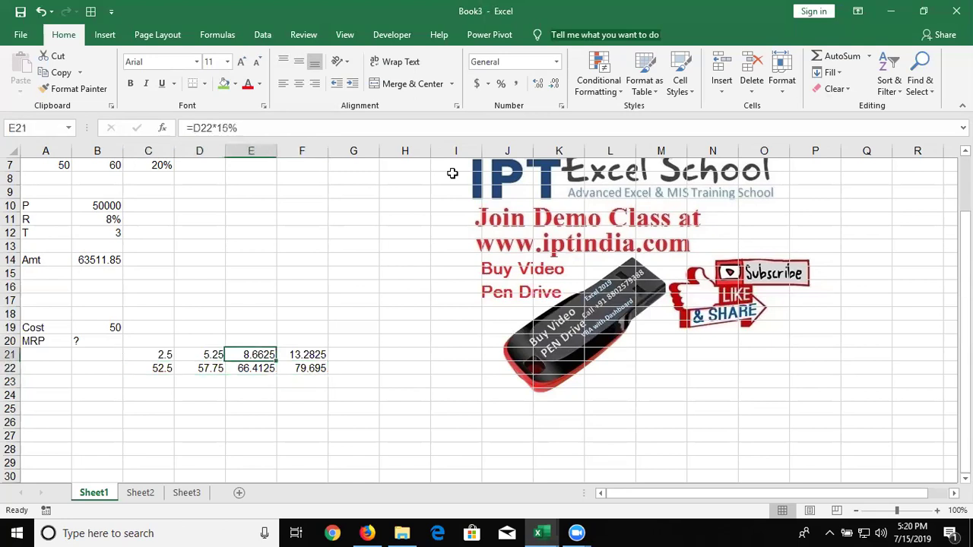
pyautogui.press('Right')
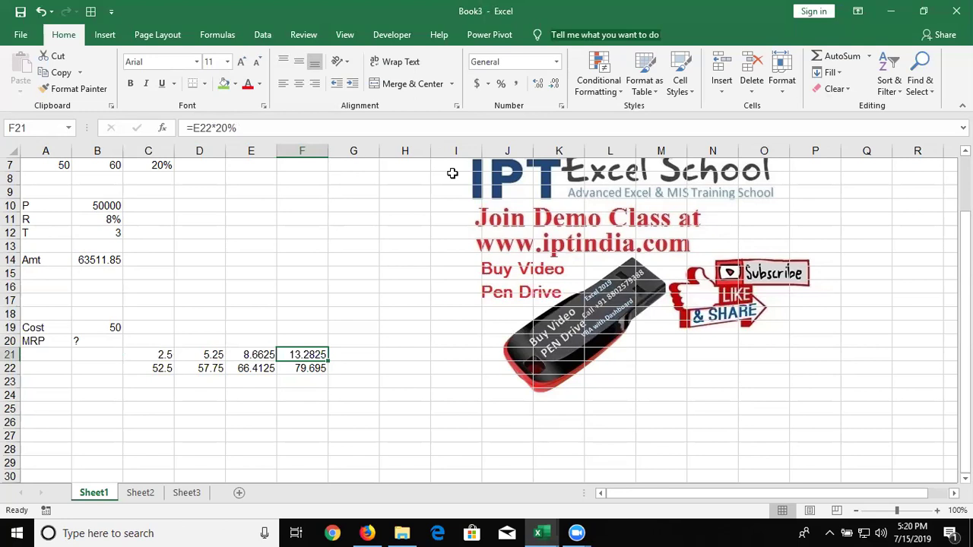
pyautogui.press('Left')
pyautogui.press('Left')
pyautogui.press('Left')
pyautogui.press('Down')
pyautogui.press('Right')
pyautogui.press('Up')
pyautogui.press('Down')
pyautogui.press('Right')
pyautogui.press('Up')
pyautogui.press('Down')
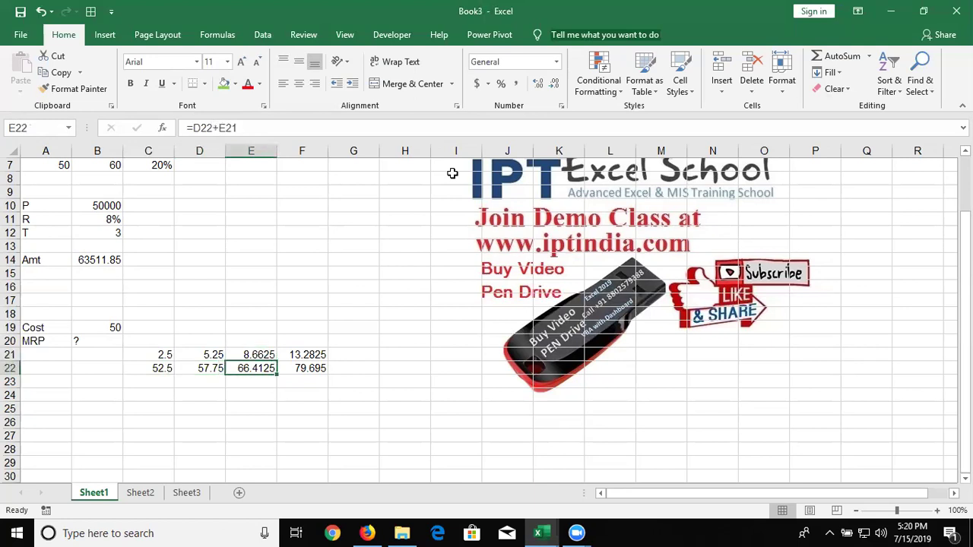
pyautogui.press('Right')
pyautogui.press('Up')
pyautogui.press('Down')
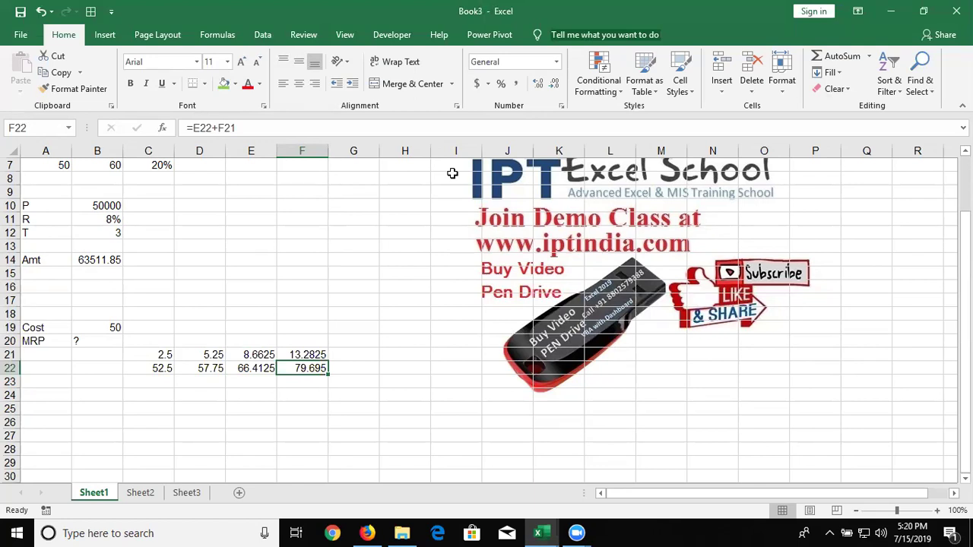
# Select the C21:F22 block, then return to C21.
pyautogui.hotkey('shift', 'Up')
pyautogui.hotkey('shift', 'Left')
pyautogui.hotkey('shift', 'Left')
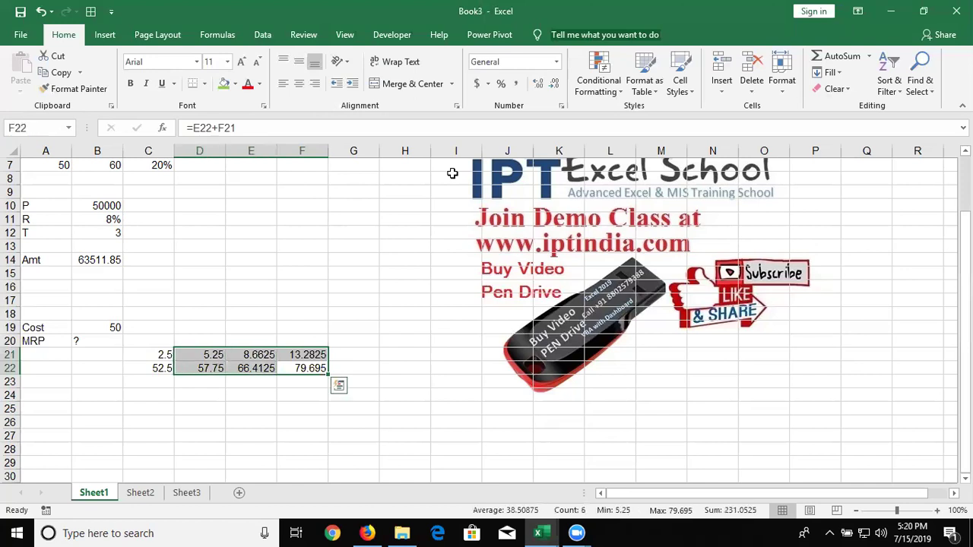
pyautogui.hotkey('shift', 'Left')
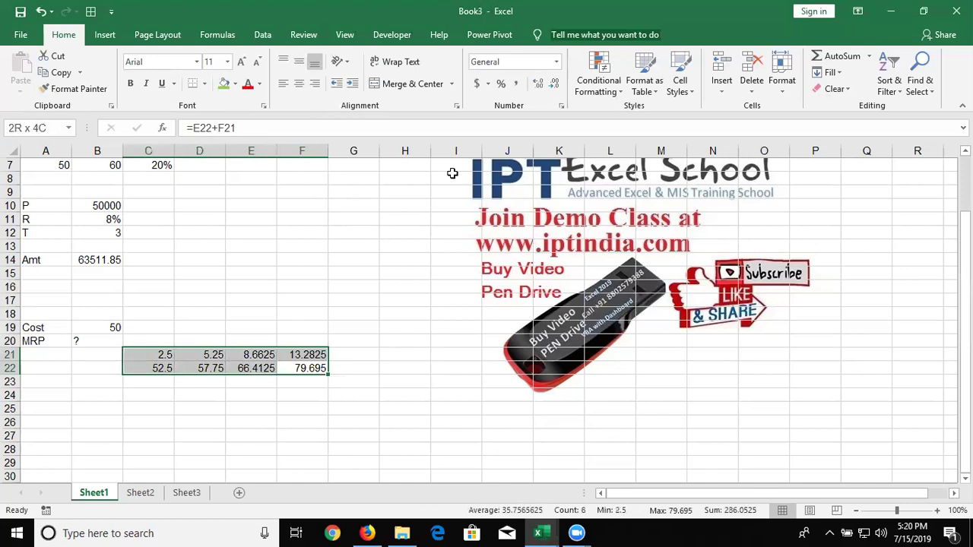
pyautogui.press('Up')
pyautogui.press('Left')
pyautogui.press('Left')
pyautogui.press('Left')
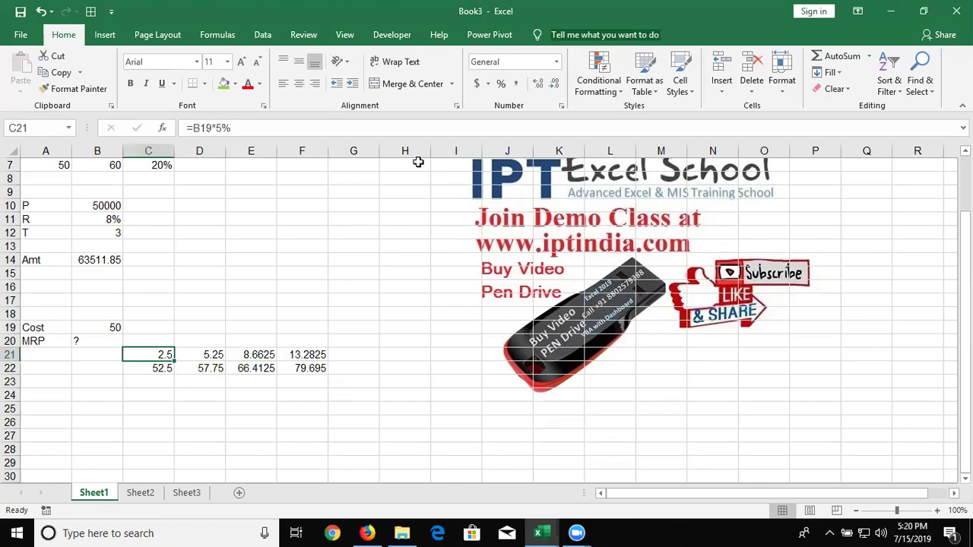
# Copy B19*5% from C21's formula and rewrite C22 as =B19+(B19*5%), still 52.5.
pyautogui.click(205, 129)
pyautogui.hotkey('shift', 'Right')
pyautogui.hotkey('shift', 'Right')
pyautogui.hotkey('shift', 'Right')
pyautogui.hotkey('shift', 'Right')
pyautogui.hotkey('shift', 'Right')
pyautogui.hotkey('ctrl', 'c')
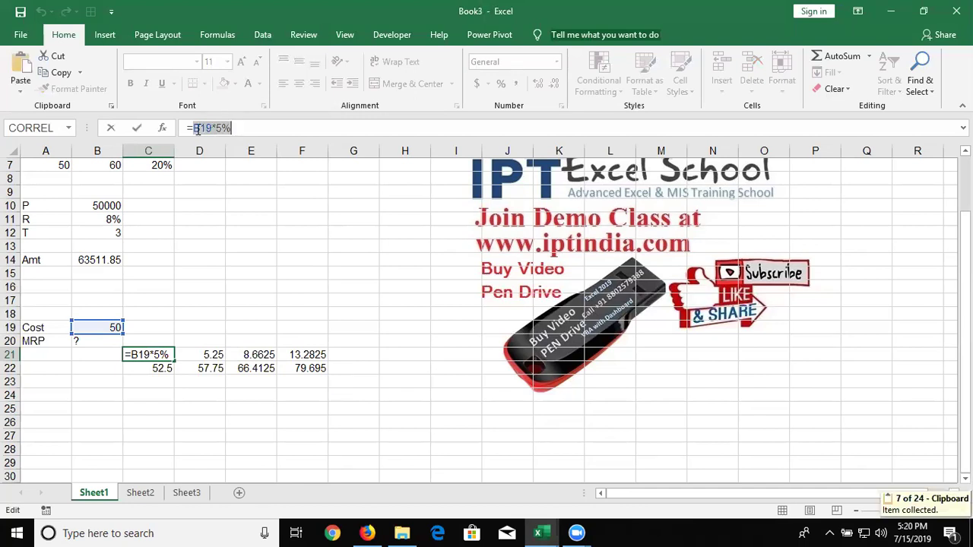
pyautogui.press('Escape')
pyautogui.press('Down')
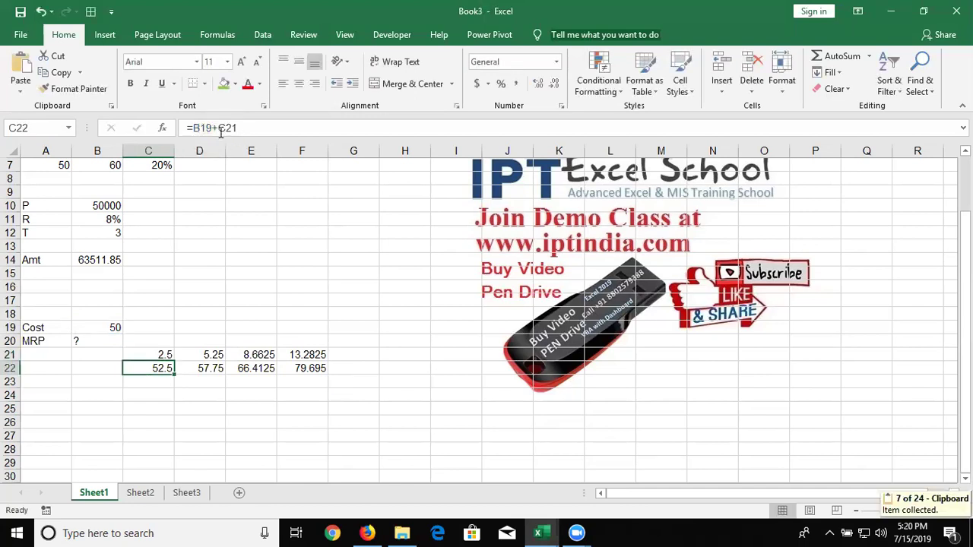
pyautogui.press('F2')
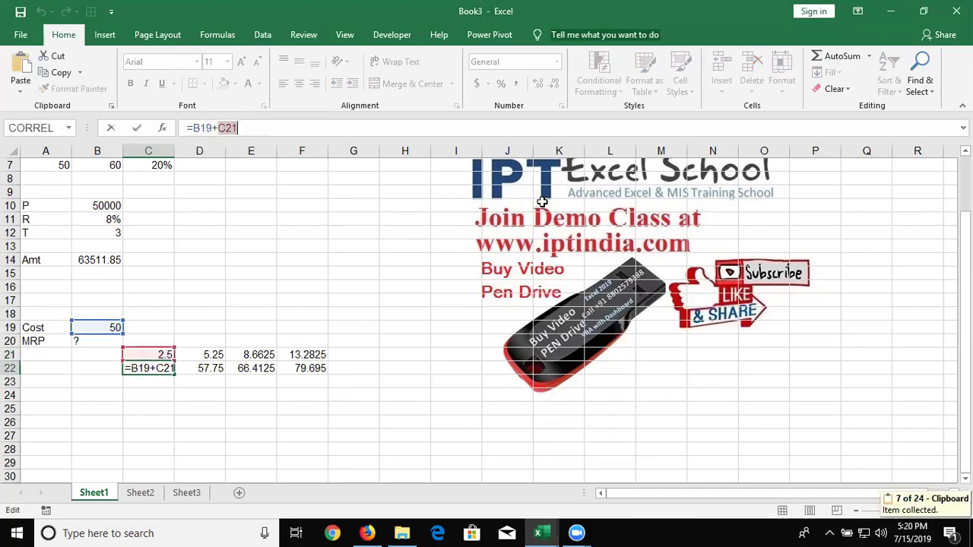
pyautogui.press('BackSpace')
pyautogui.press('BackSpace')
pyautogui.press('BackSpace')
pyautogui.write('(B19*5%)')
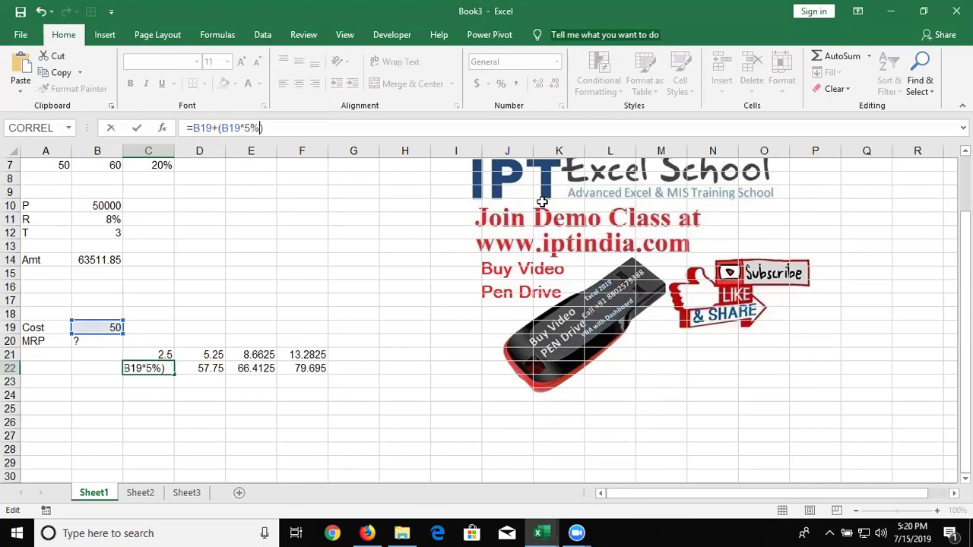
pyautogui.press('Return')
# Copy C22's B19+(B19*5%) expression for reuse in D21.
pyautogui.press('Up')
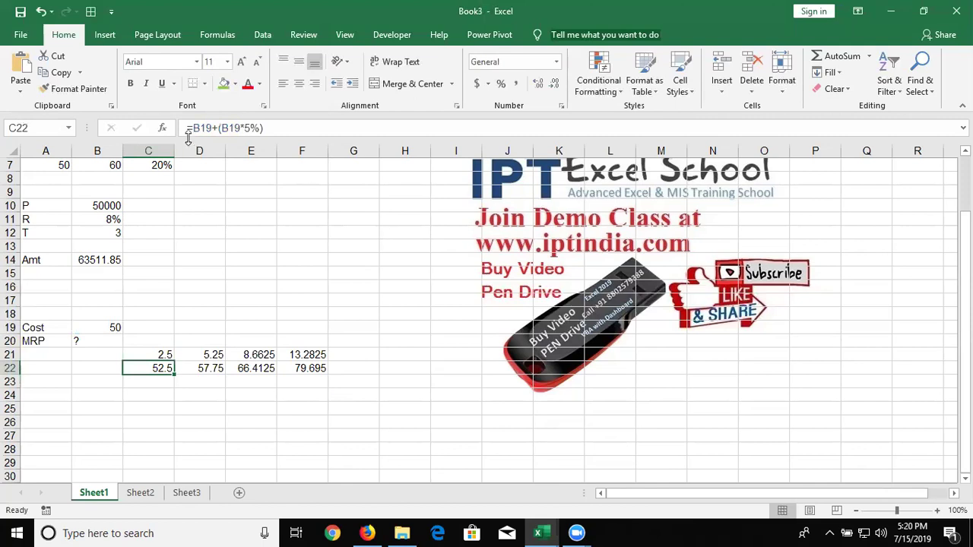
pyautogui.moveTo(193, 128); pyautogui.dragTo(324, 143)
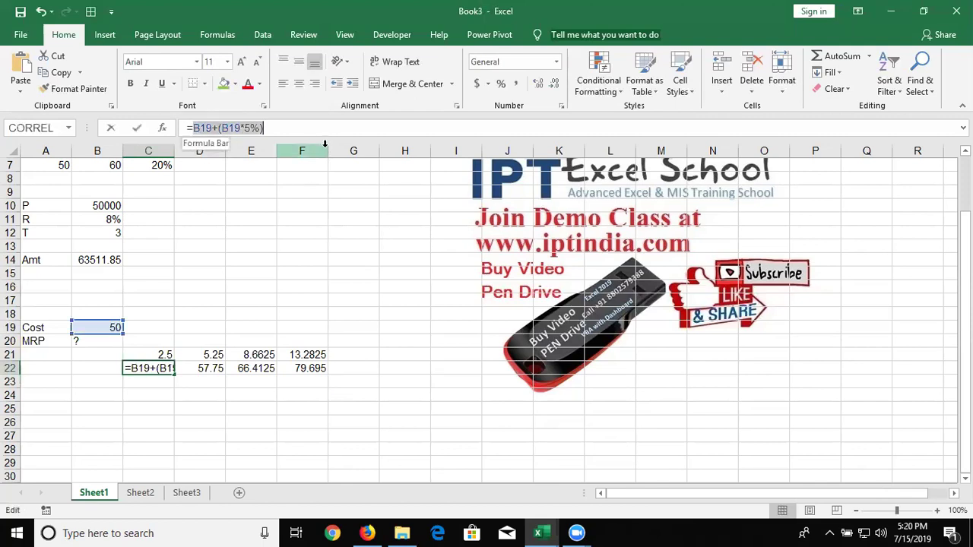
pyautogui.hotkey('ctrl', 'c')
pyautogui.press('End')
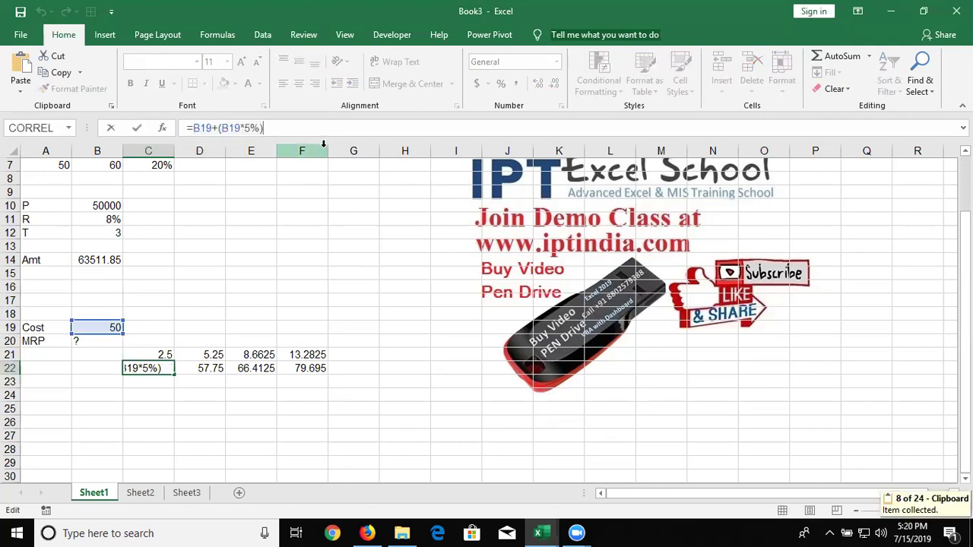
pyautogui.press('Return')
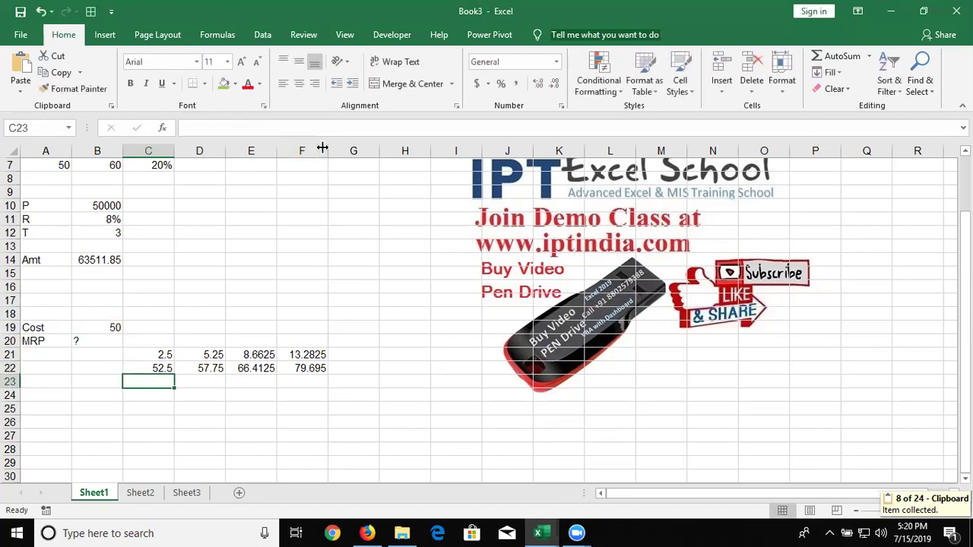
pyautogui.press('Up')
pyautogui.press('Up')
pyautogui.press('Right')
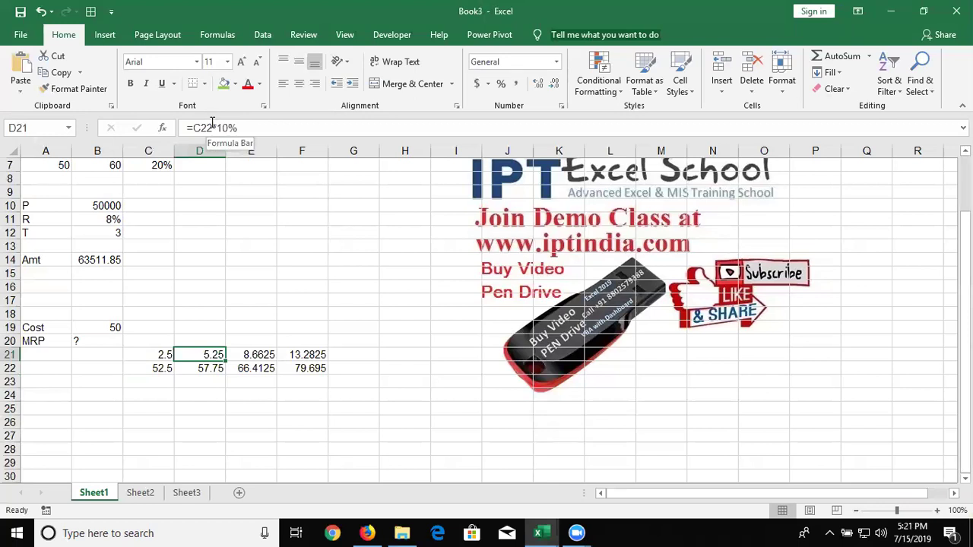
pyautogui.press('Left')
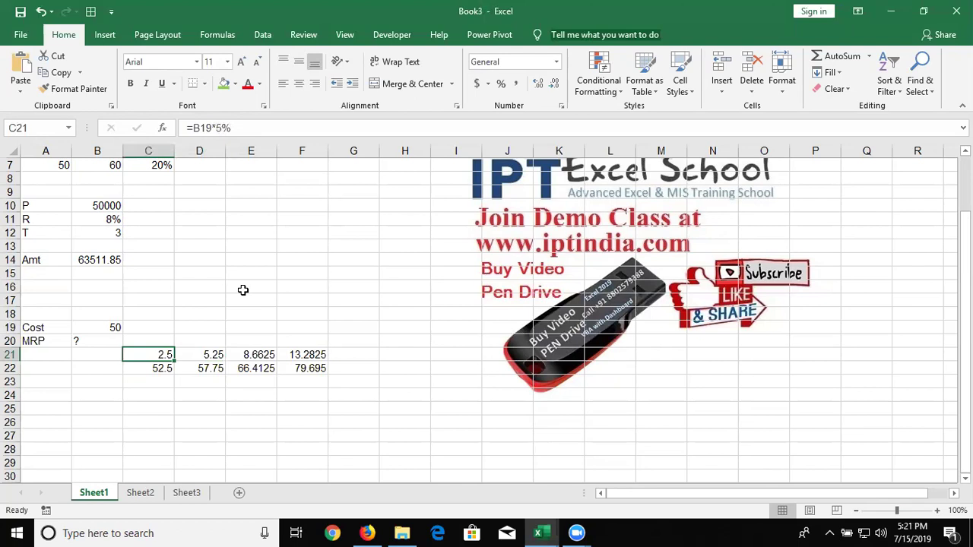
pyautogui.press('Right')
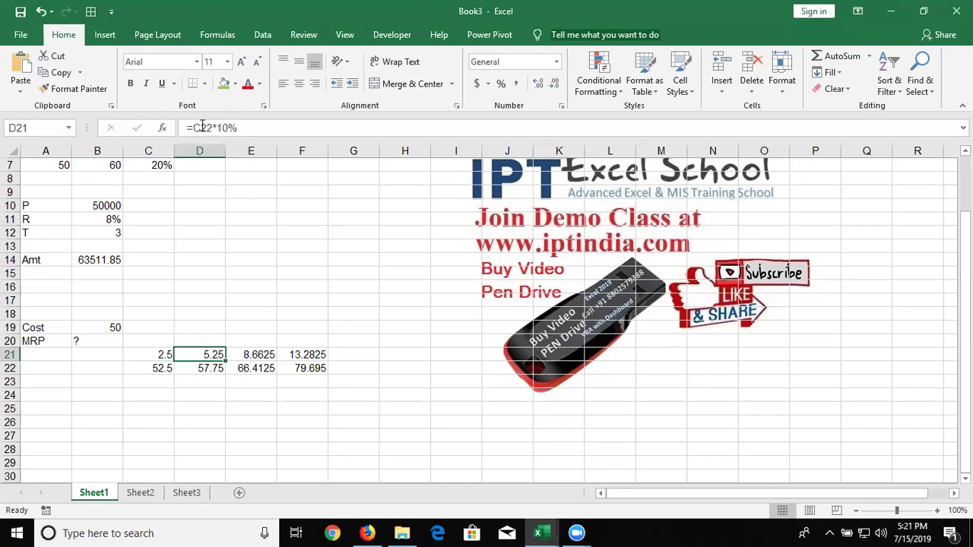
# Replace the C22 reference in D21's formula with (B19+(B19*5%)).
pyautogui.doubleClick(203, 127)
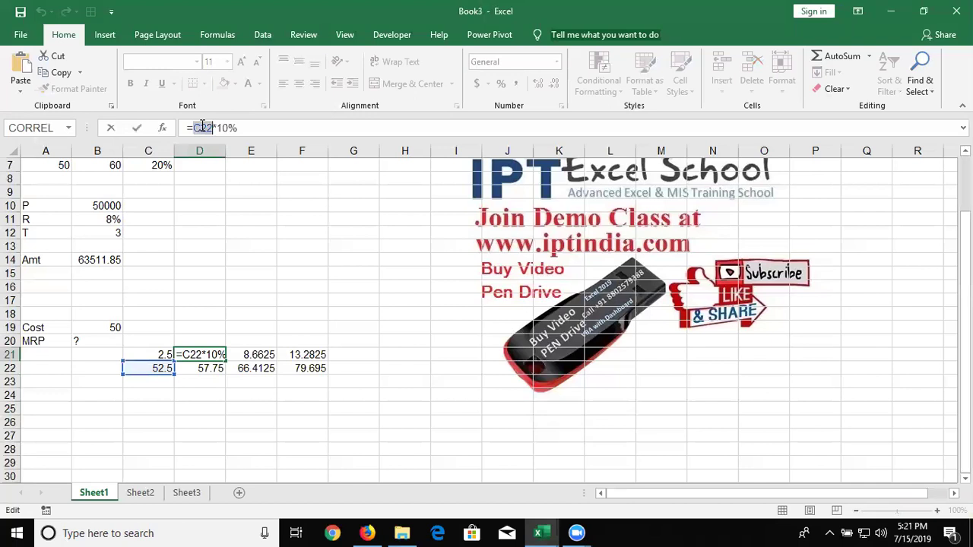
pyautogui.write('B19+(B19*5%)')
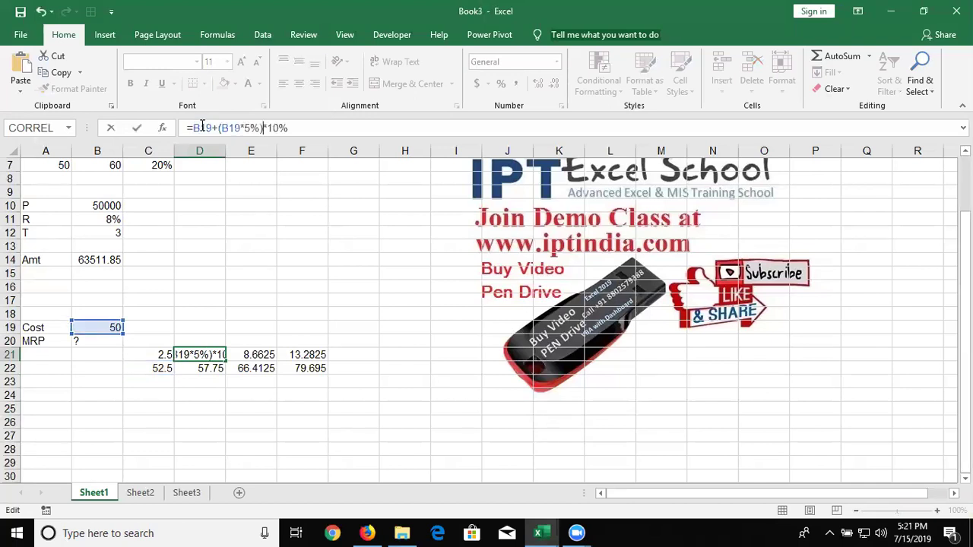
pyautogui.press('Escape')
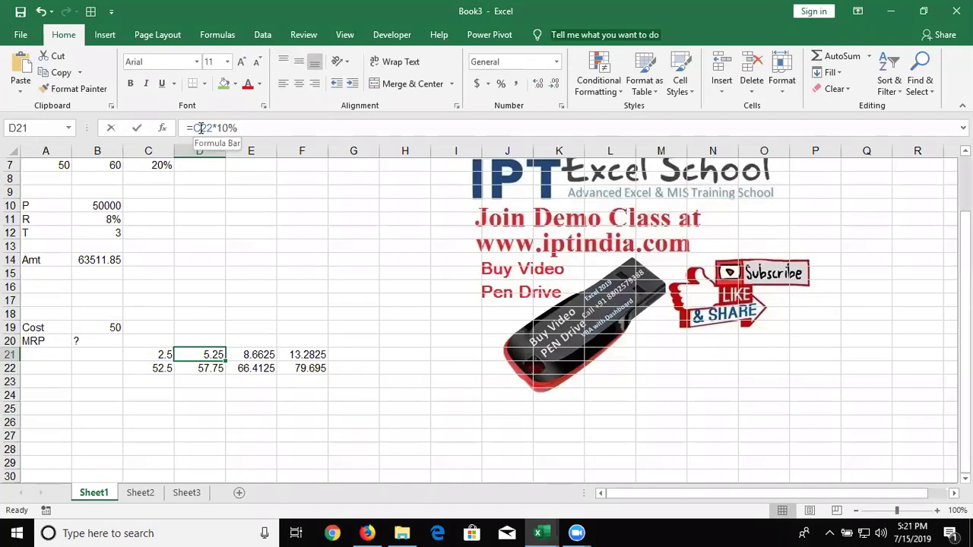
pyautogui.doubleClick(200, 127)
pyautogui.write('()')
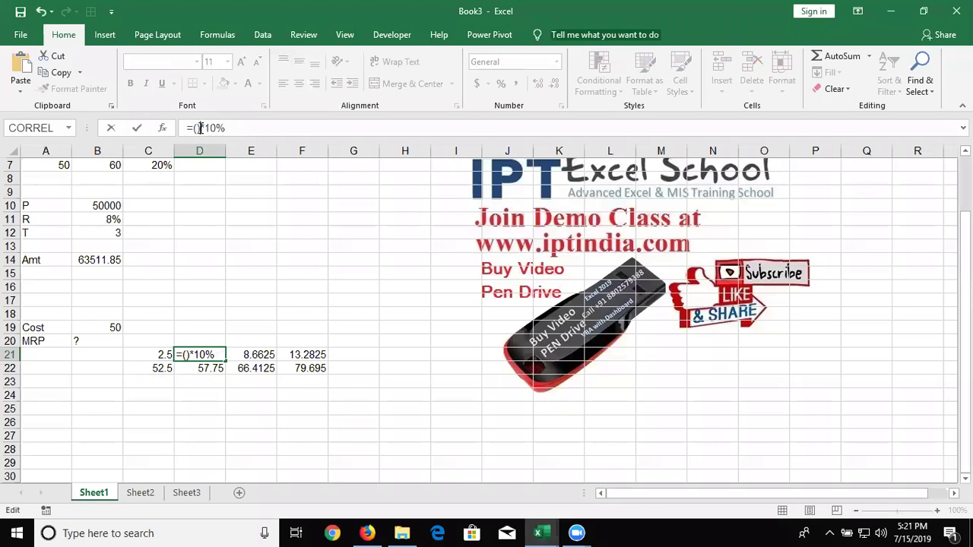
pyautogui.write('B19+(B19*5%)')
pyautogui.press('Return')
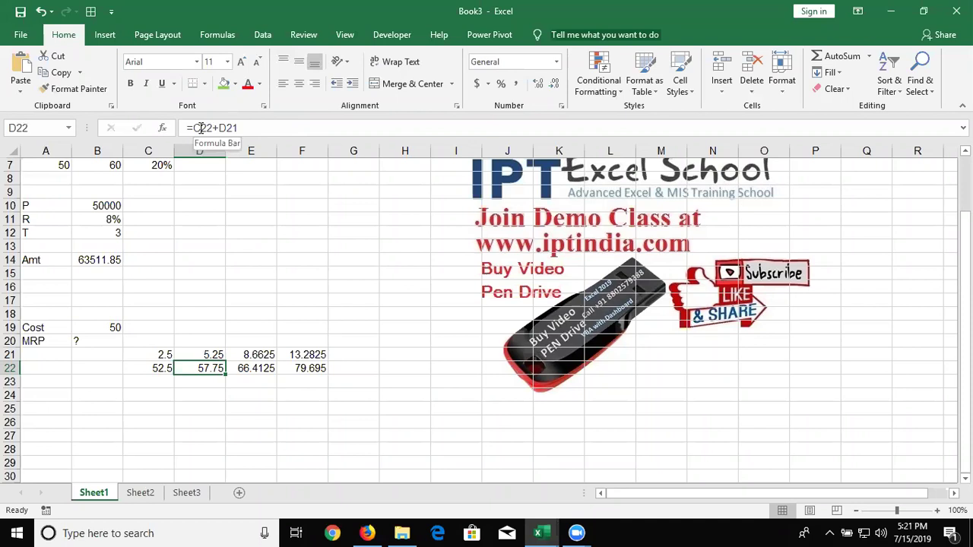
# Make the same substitution in D22, then copy D21's new formula.
pyautogui.doubleClick(200, 128)
pyautogui.write('()')
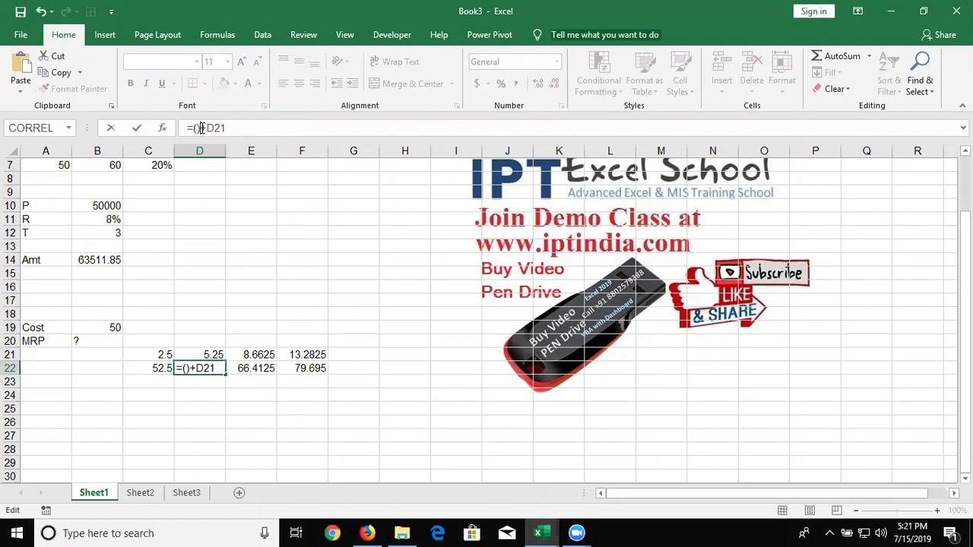
pyautogui.write('B19+(B19*5%)')
pyautogui.press('Return')
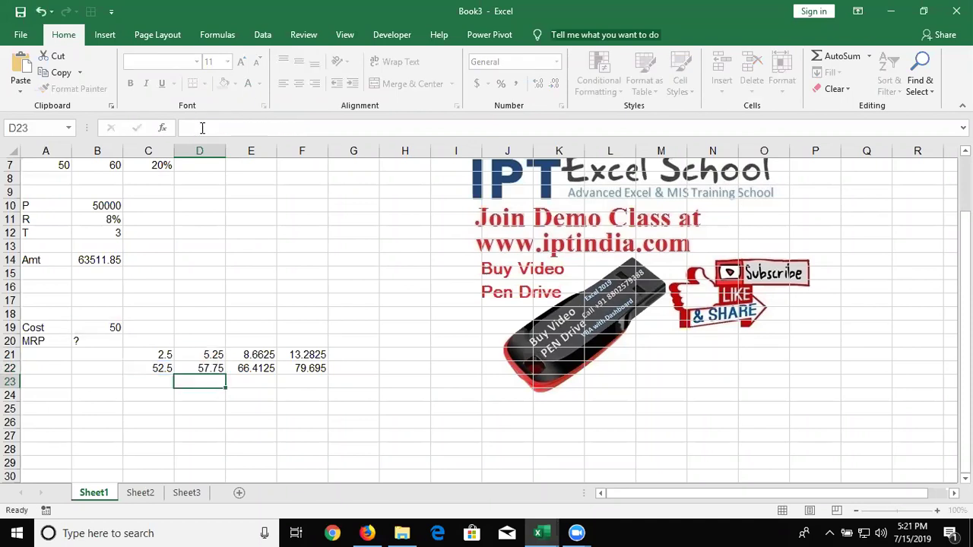
pyautogui.press('Up')
pyautogui.press('Up')
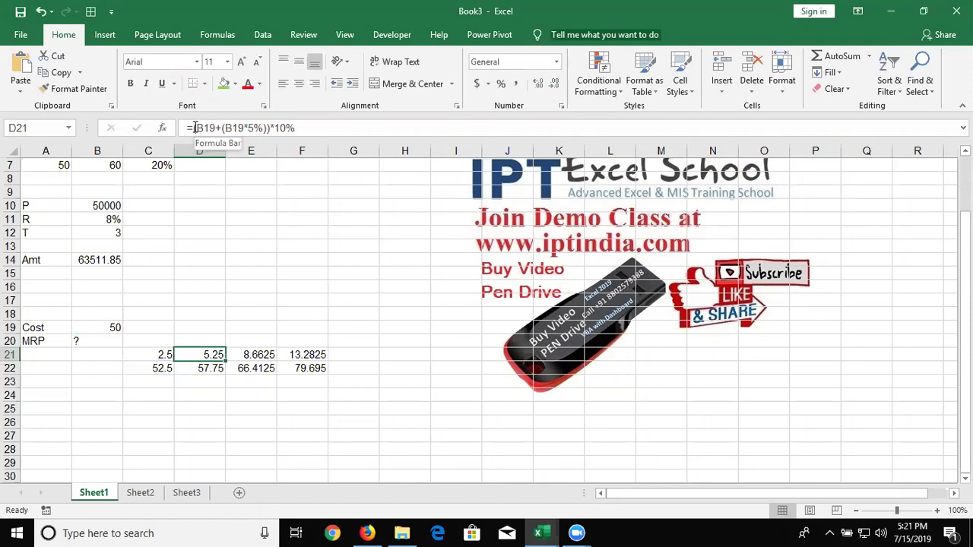
pyautogui.moveTo(195, 127); pyautogui.dragTo(297, 128)
pyautogui.hotkey('ctrl', 'c')
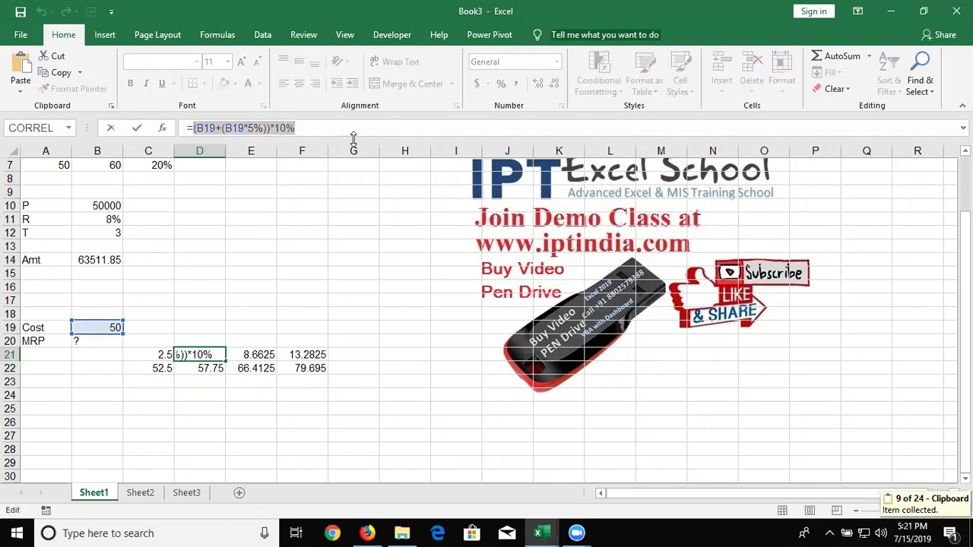
pyautogui.press('Escape')
# Rewrite D22 as =(B19+(B19*5%))+((B19+(B19*5%))*10%), giving 57.75.
pyautogui.press('Down')
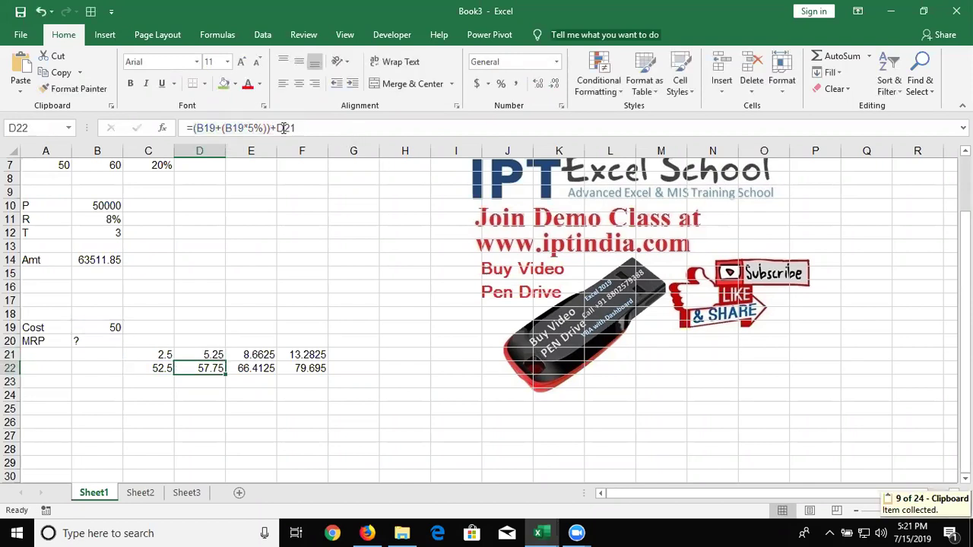
pyautogui.click(333, 127)
pyautogui.write('(B19*5%))+')
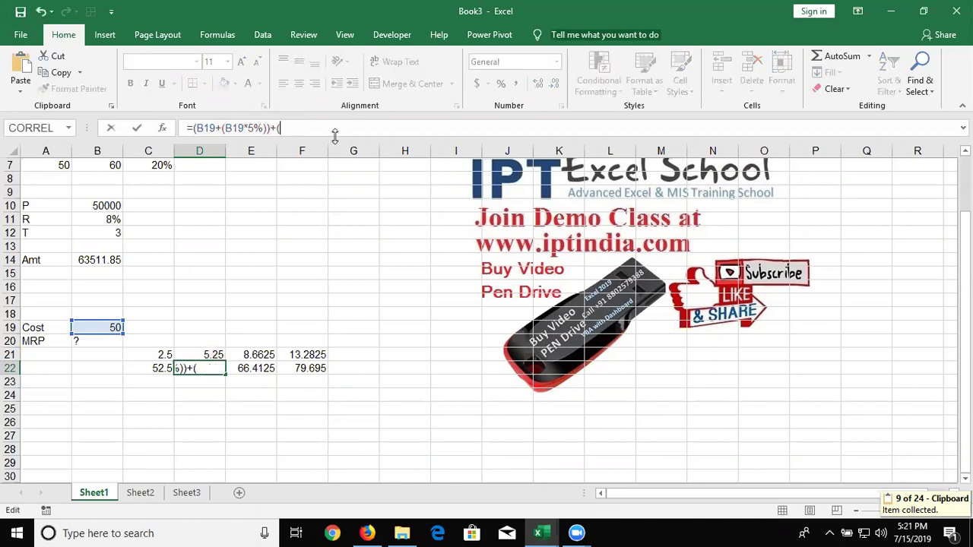
pyautogui.write('((B19+(B19*5%))*10%')
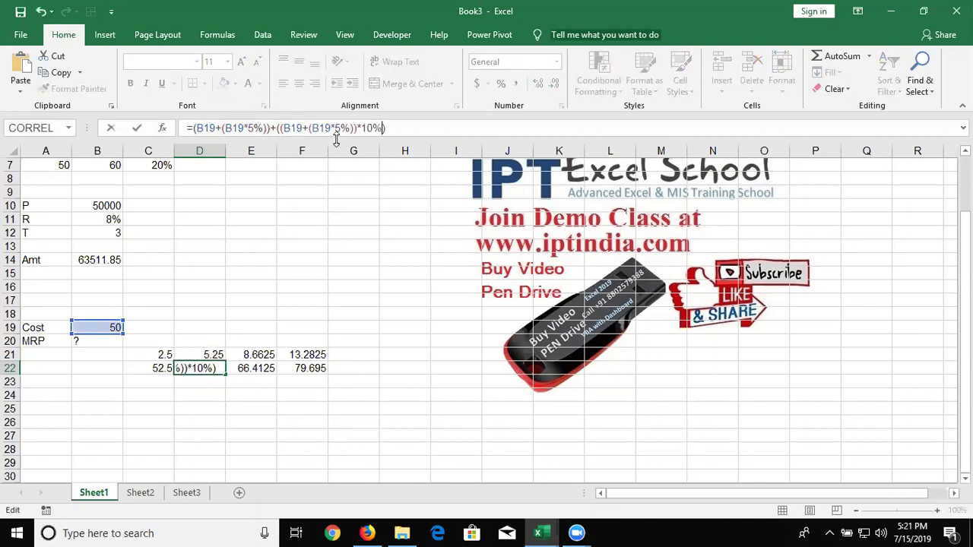
pyautogui.press('Return')
pyautogui.press('Up')
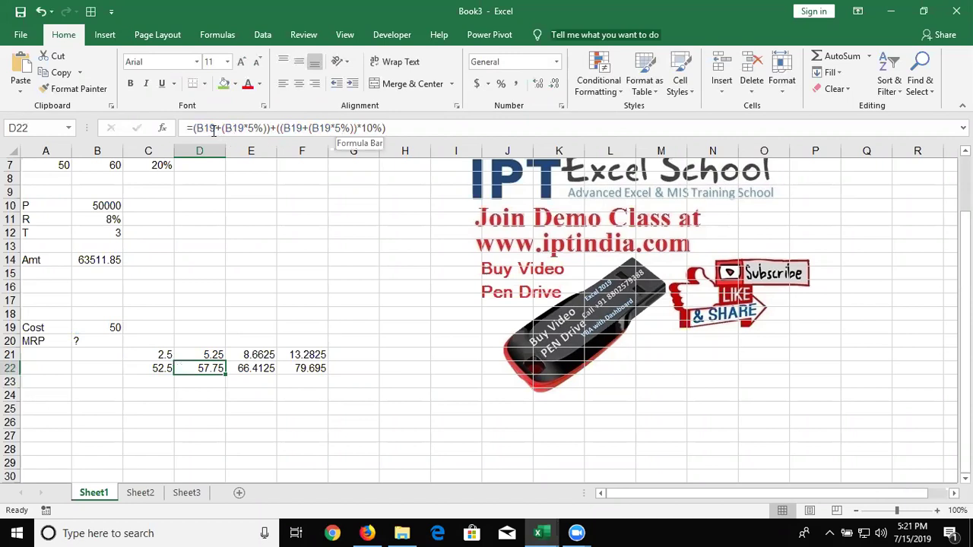
# Copy D22's complete nested formula for reuse in column E.
pyautogui.moveTo(192, 129); pyautogui.dragTo(420, 132)
pyautogui.hotkey('ctrl', 'c')
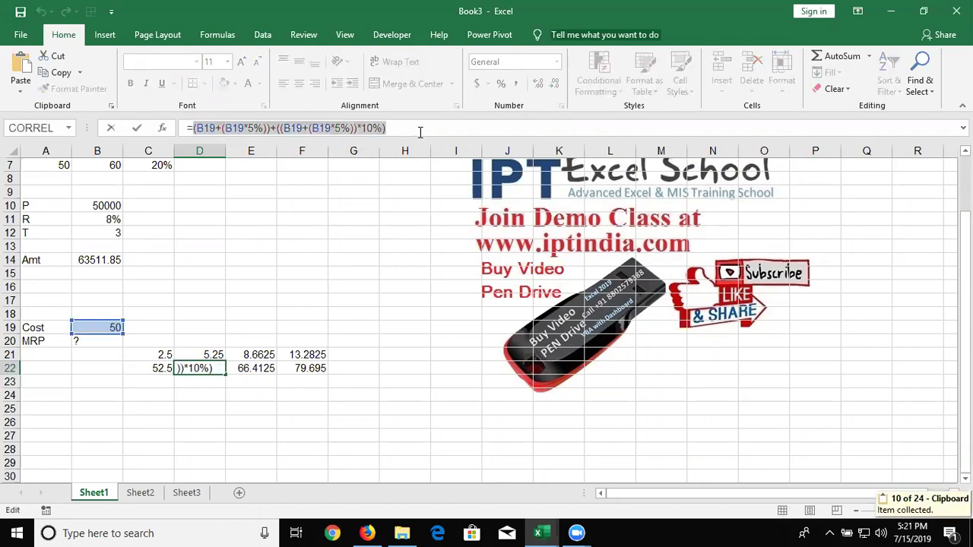
pyautogui.press('Escape')
pyautogui.press('Right')
pyautogui.press('Up')
pyautogui.press('Down')
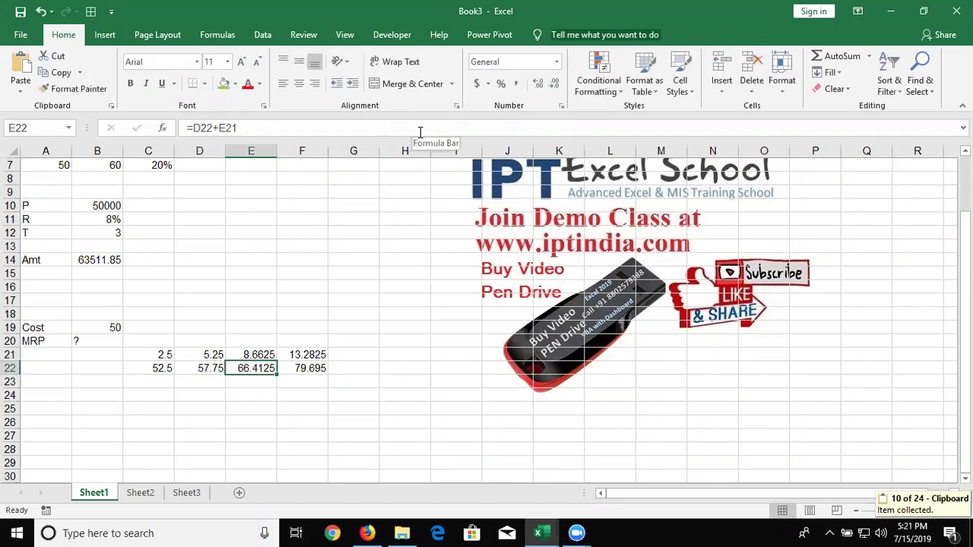
pyautogui.press('Up')
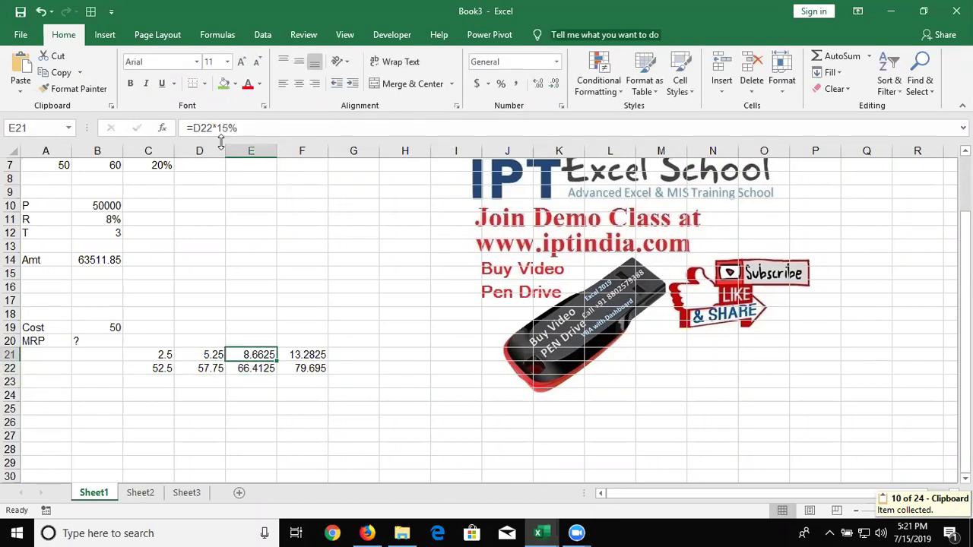
# Replace the D22 reference in E21 with the pasted D22 formula in brackets.
pyautogui.click(207, 127)
pyautogui.doubleClick(204, 126)
pyautogui.write('(')
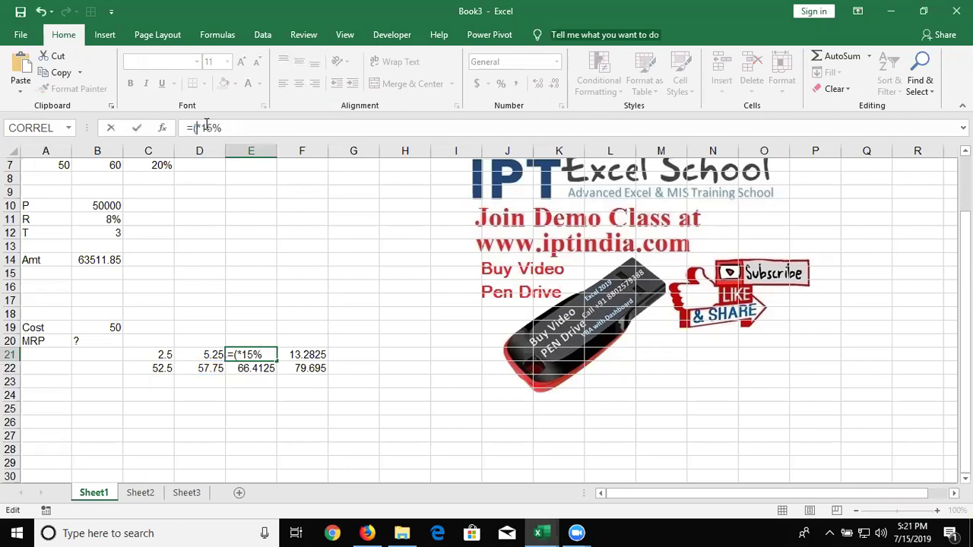
pyautogui.write(')')
pyautogui.hotkey('ctrl', 'v')
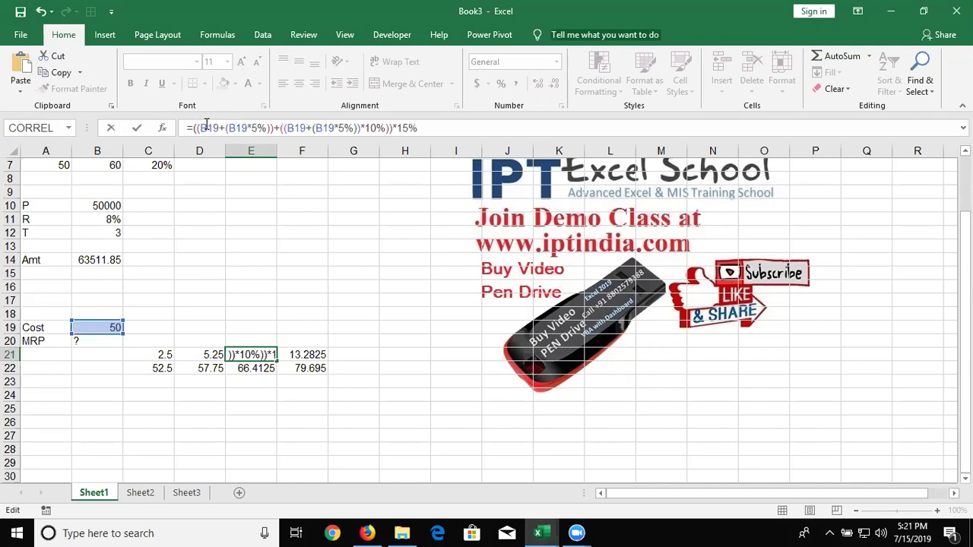
pyautogui.press('Return')
# Replace the D22 reference in E22 with the pasted D22 formula in brackets.
pyautogui.click(206, 127)
pyautogui.doubleClick(206, 127)
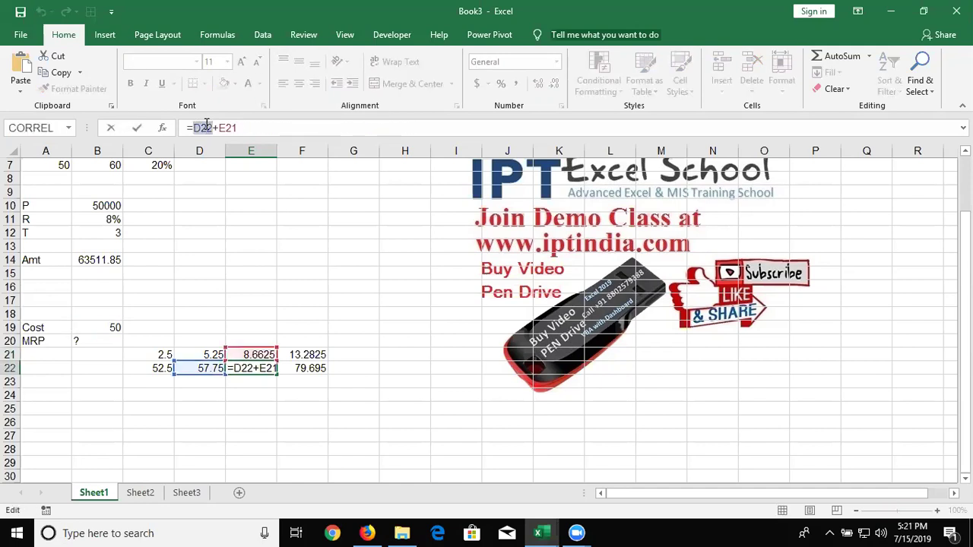
pyautogui.press('BackSpace')
pyautogui.write('()')
pyautogui.press('Left')
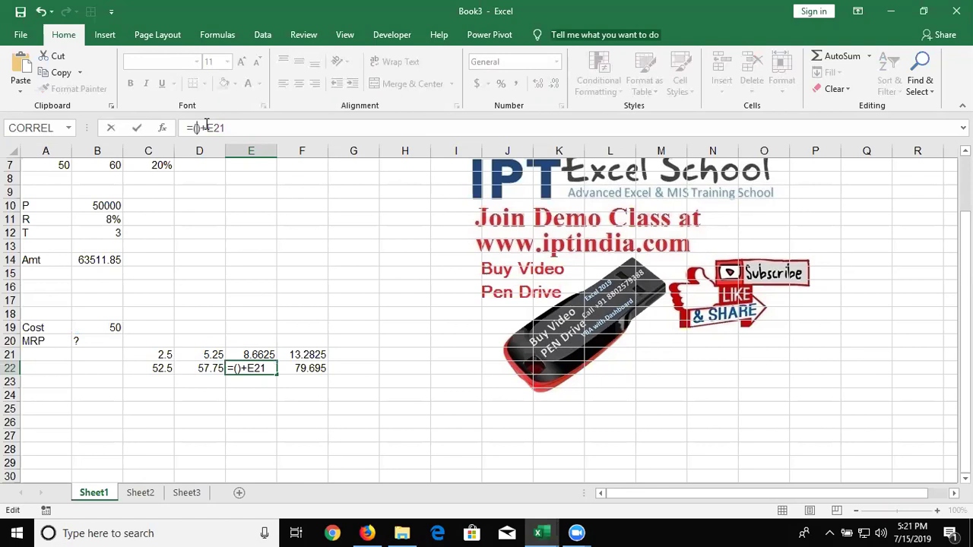
pyautogui.hotkey('ctrl', 'v')
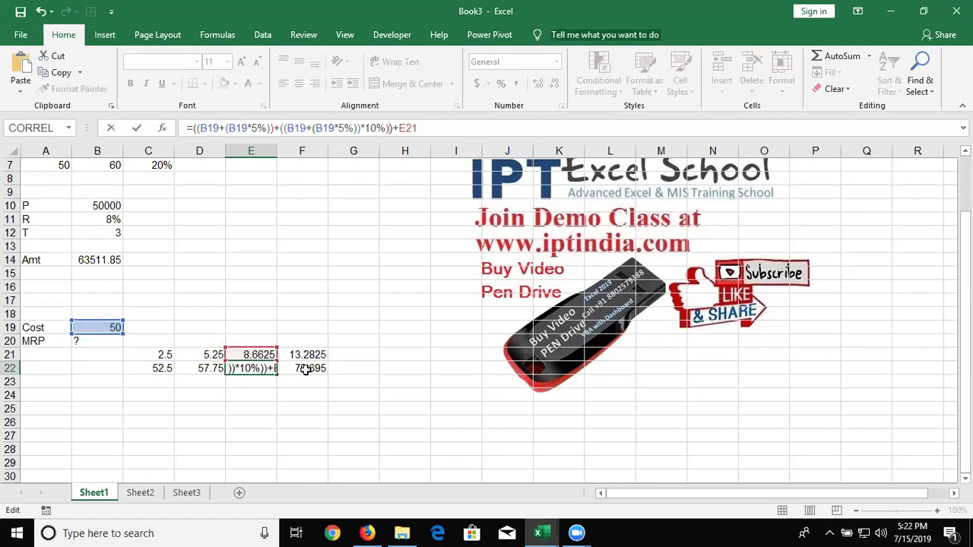
pyautogui.press('Return')
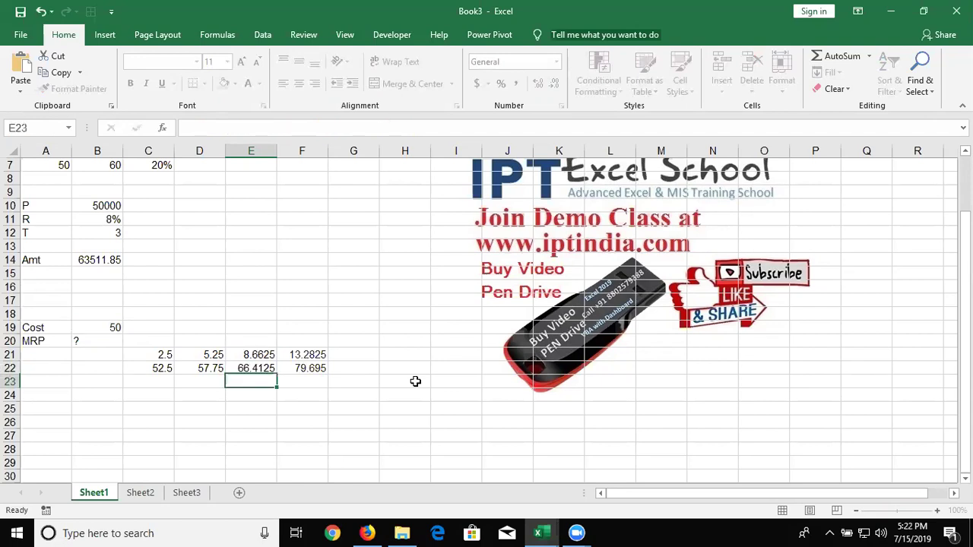
# Swap E22's E21 reference for E21's copied formula plus *15%, giving 66.4125.
pyautogui.press('Up')
pyautogui.press('Up')
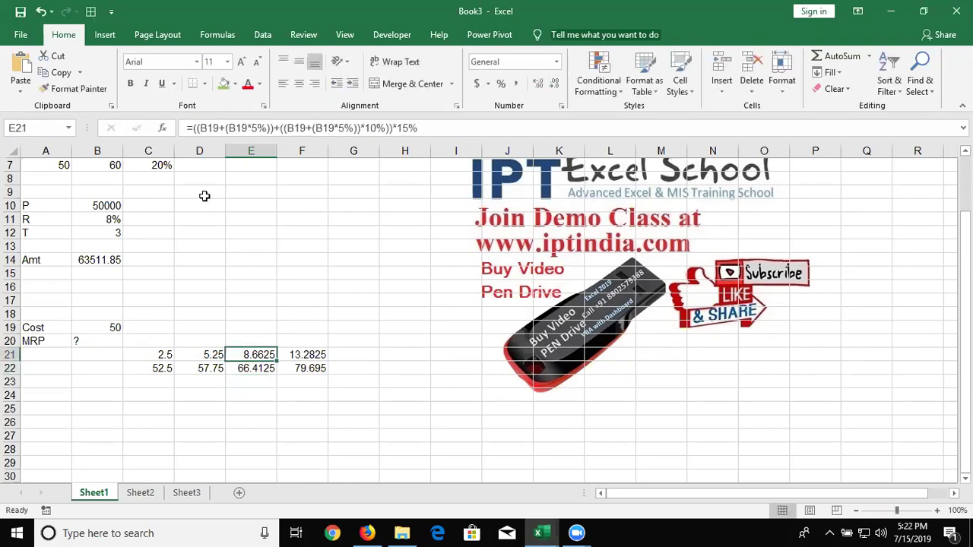
pyautogui.click(470, 119)
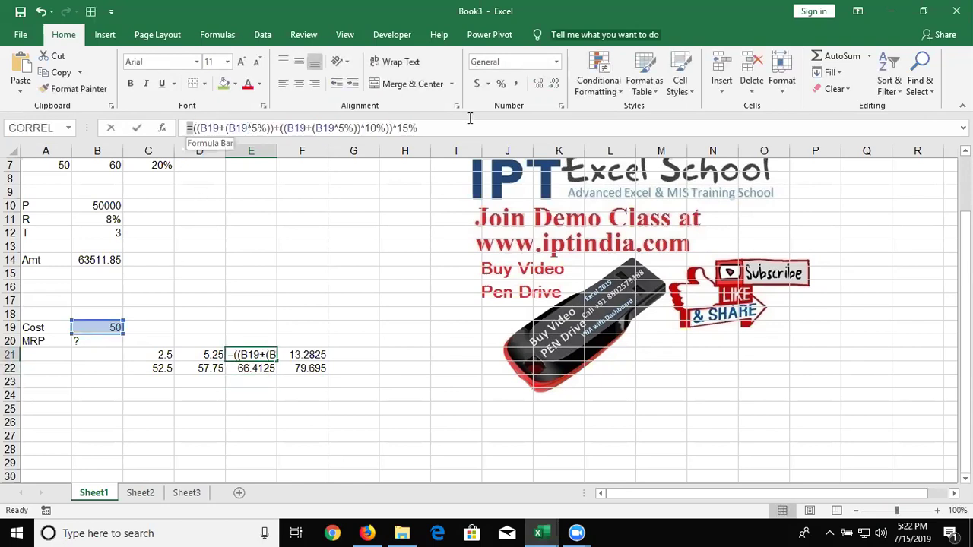
pyautogui.moveTo(470, 120); pyautogui.dragTo(482, 146)
pyautogui.hotkey('ctrl', 'c')
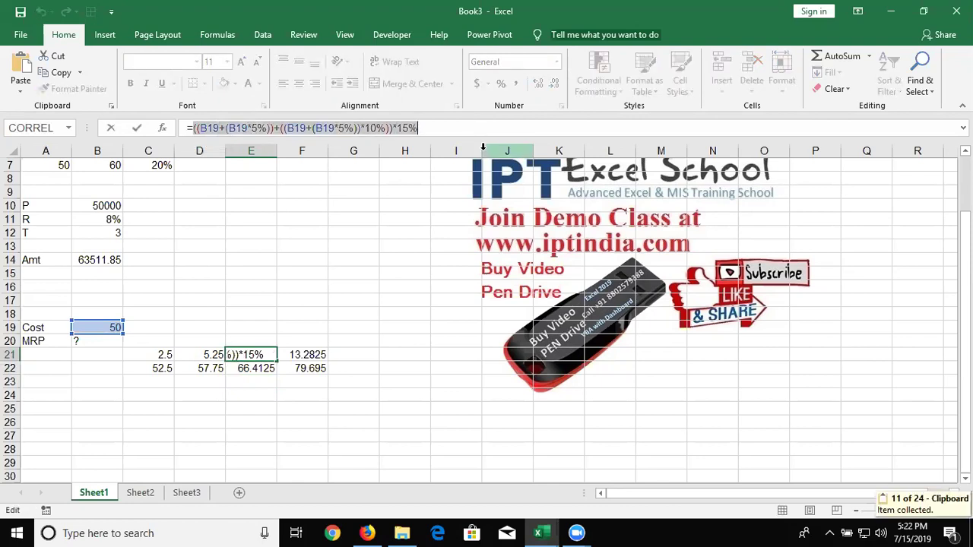
pyautogui.press('Return')
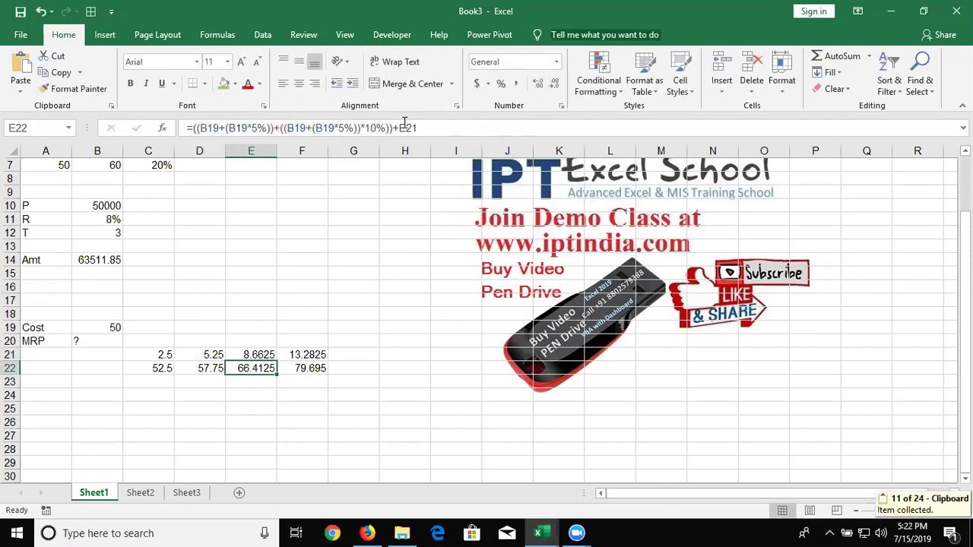
pyautogui.doubleClick(405, 125)
pyautogui.write('()')
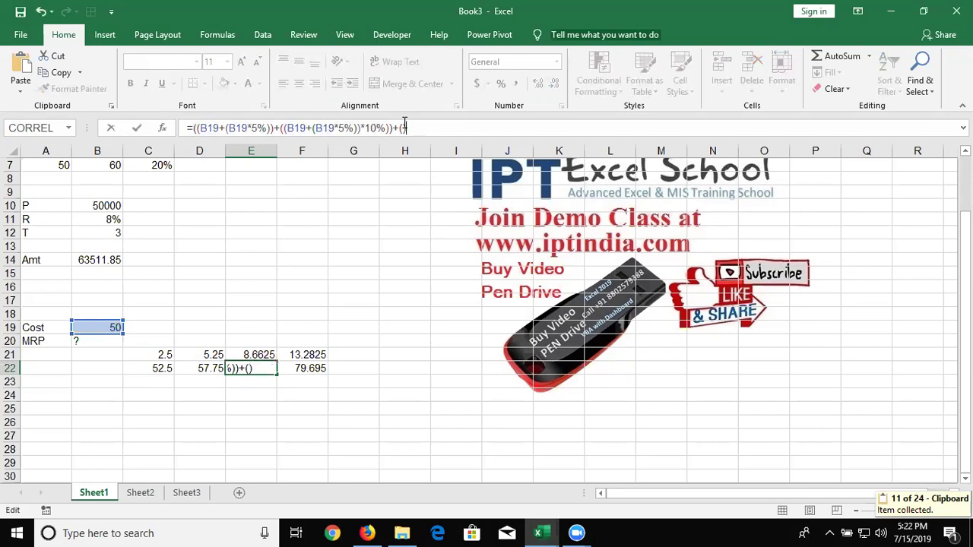
pyautogui.hotkey('ctrl', 'v')
pyautogui.write('*15%')
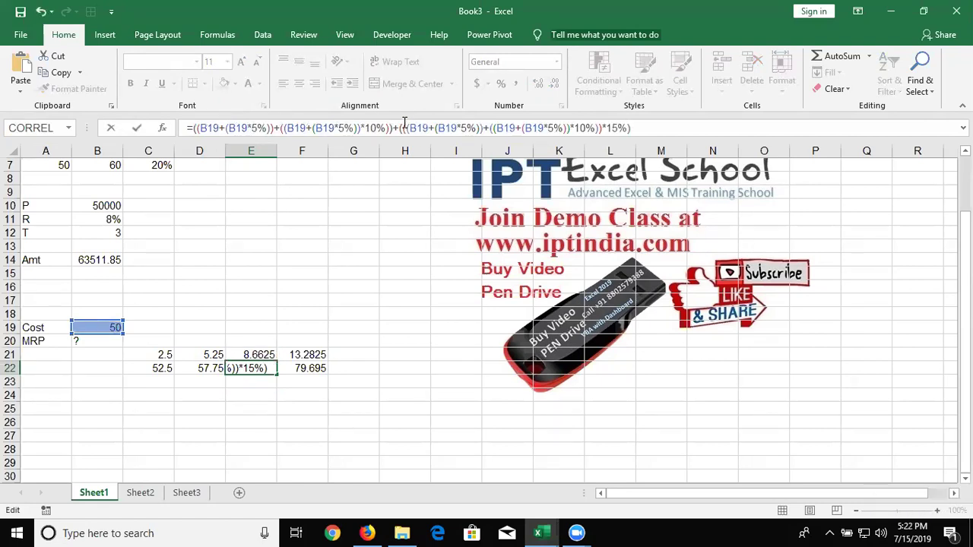
pyautogui.hotkey('ctrl', 'Return')
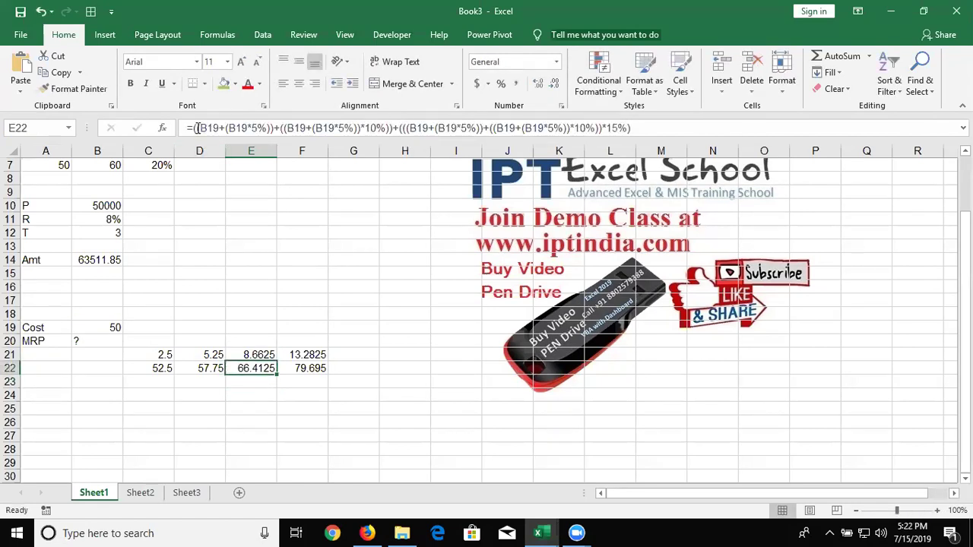
# Copy E22's full nested formula for reuse in column F.
pyautogui.click(319, 127)
pyautogui.hotkey('ctrl', 'a')
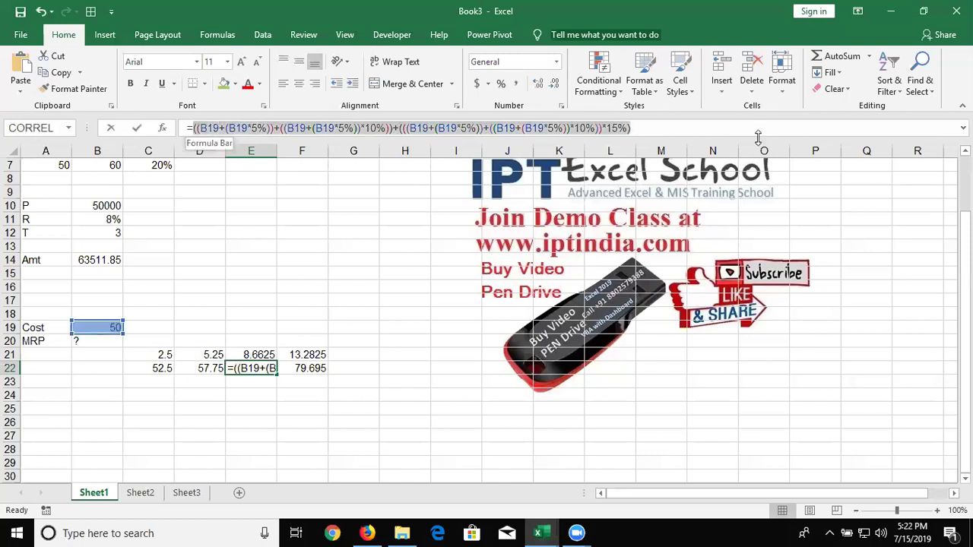
pyautogui.hotkey('ctrl', 'c')
pyautogui.press('Escape')
pyautogui.press('Right')
pyautogui.press('Up')
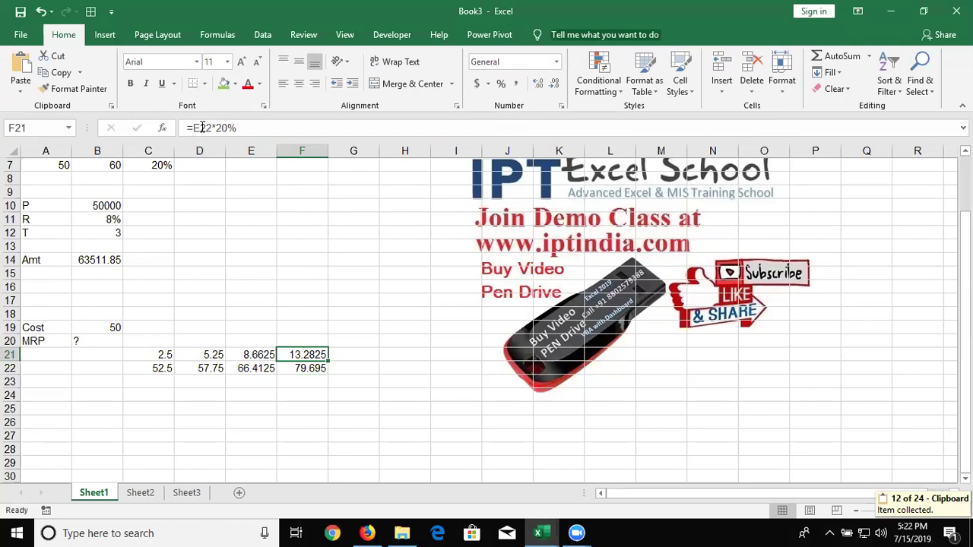
# Replace the E22 reference in F21 and F22 with E22's bracketed formula.
pyautogui.doubleClick(202, 128)
pyautogui.write('()')
pyautogui.press('Left')
pyautogui.hotkey('ctrl', 'v')
pyautogui.press('Return')
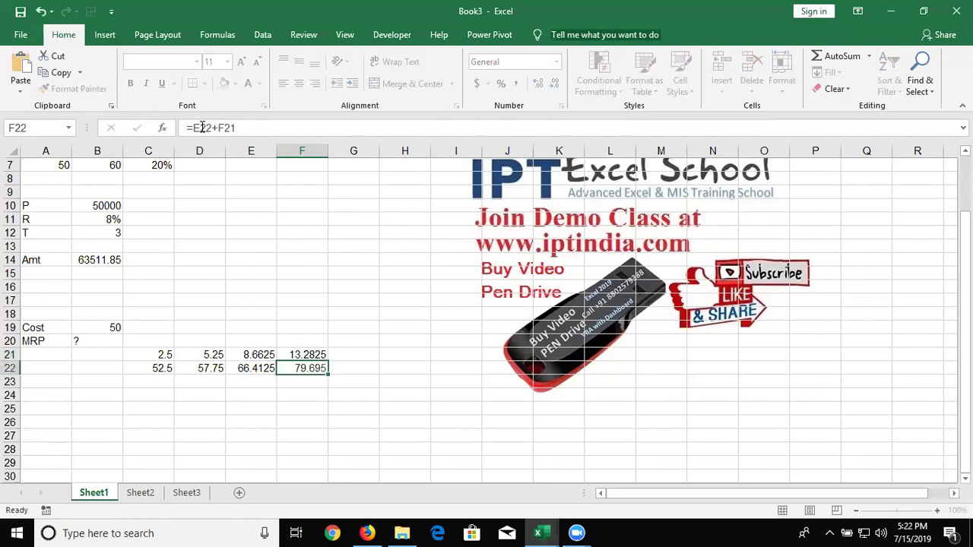
pyautogui.click(201, 127)
pyautogui.doubleClick(200, 128)
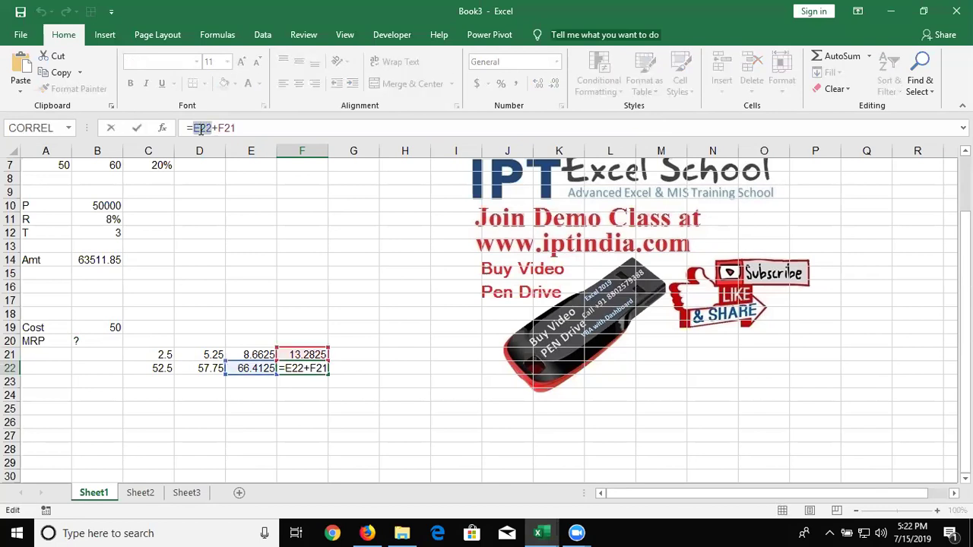
pyautogui.write('()')
pyautogui.press('Left')
pyautogui.hotkey('ctrl', 'v')
pyautogui.press('Return')
pyautogui.press('Up')
pyautogui.press('Up')
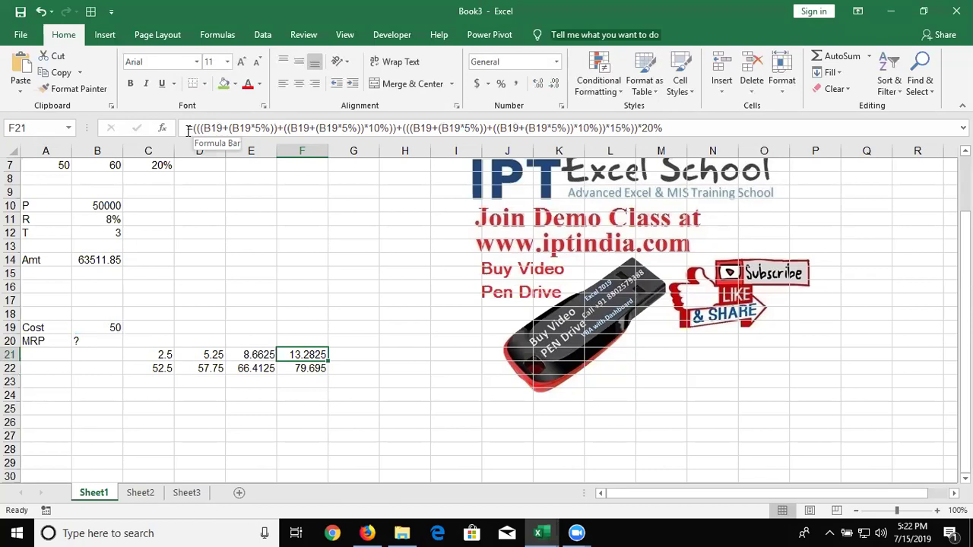
# Nest F21's formula in brackets inside F22 with *20% to reach 79.695, then copy F22.
pyautogui.click(349, 129)
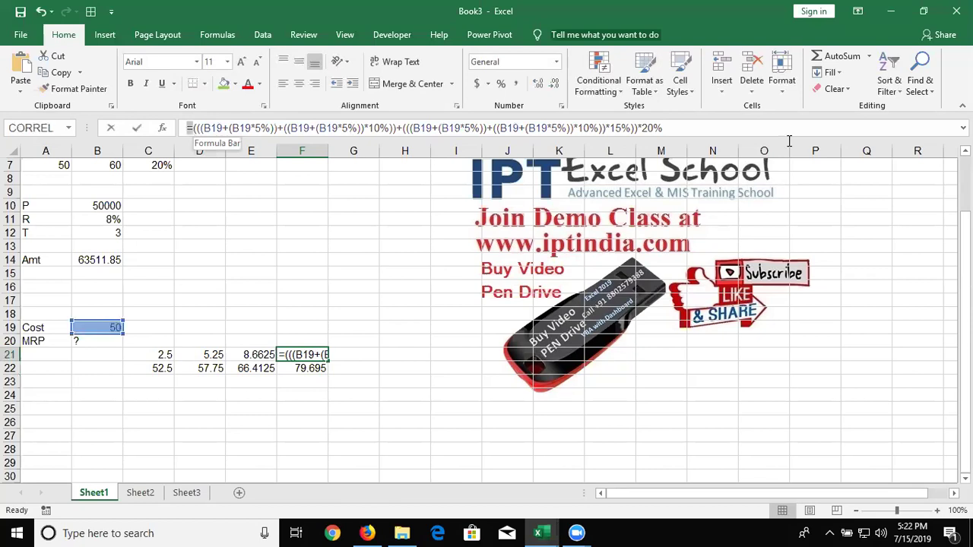
pyautogui.hotkey('shift', 'End')
pyautogui.hotkey('ctrl', 'c')
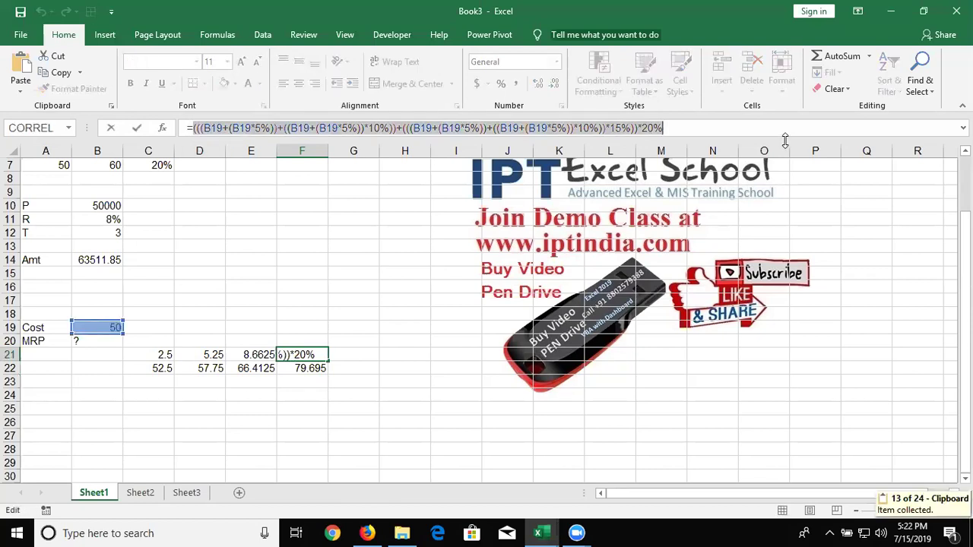
pyautogui.press('Return')
pyautogui.click(663, 130)
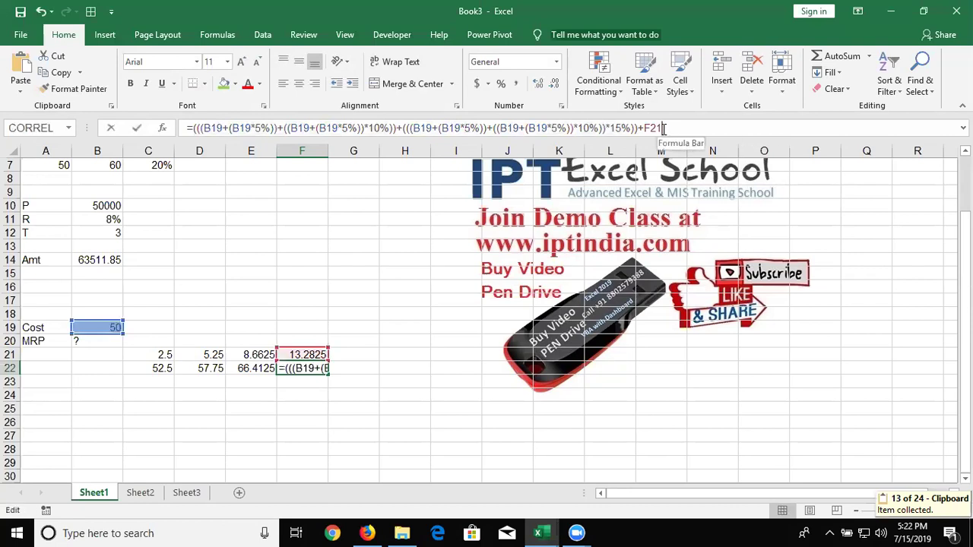
pyautogui.press('BackSpace')
pyautogui.press('BackSpace')
pyautogui.press('BackSpace')
pyautogui.write('(')
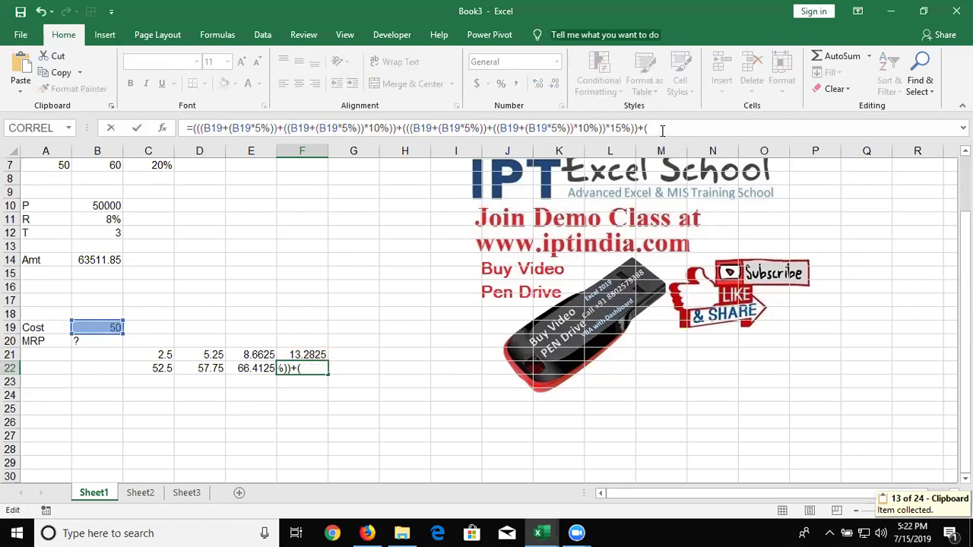
pyautogui.write(')')
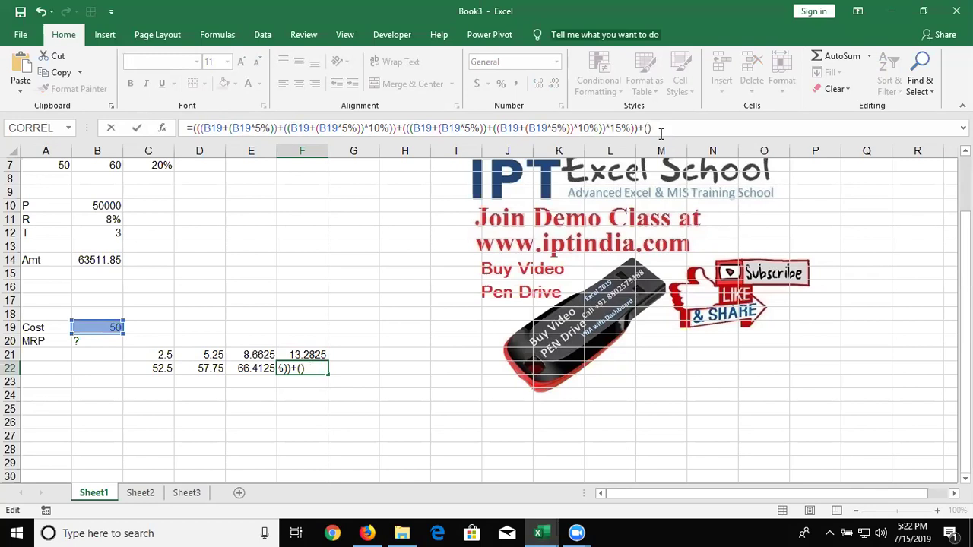
pyautogui.hotkey('ctrl', 'v')
pyautogui.write('*20%')
pyautogui.press('Return')
pyautogui.press('Up')
pyautogui.hotkey('ctrl', 'c')
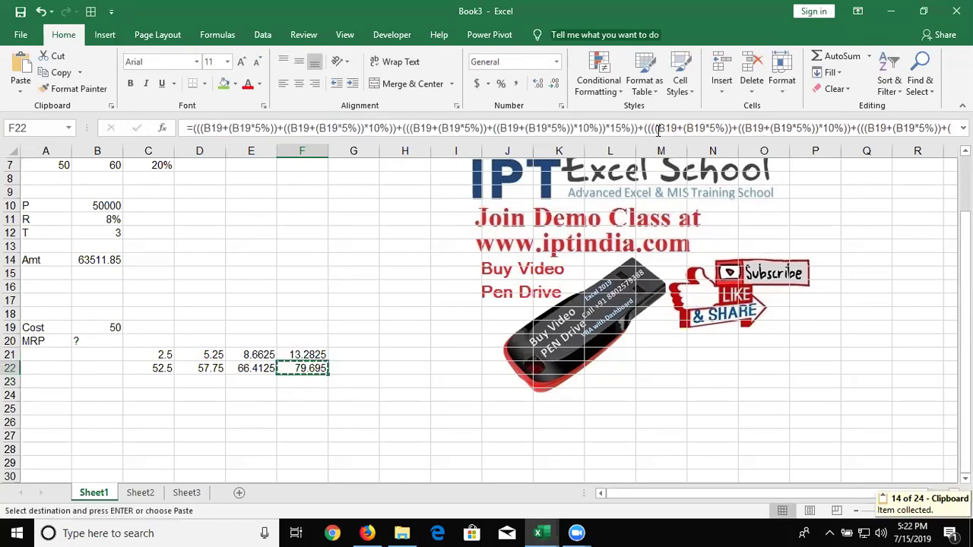
# Paste the 79.695 nested formula into the MRP cell B20 and review it.
pyautogui.press('Left')
pyautogui.press('Left')
pyautogui.press('Left')
pyautogui.press('Left')
pyautogui.press('Up')
pyautogui.press('Up')
pyautogui.press('Return')
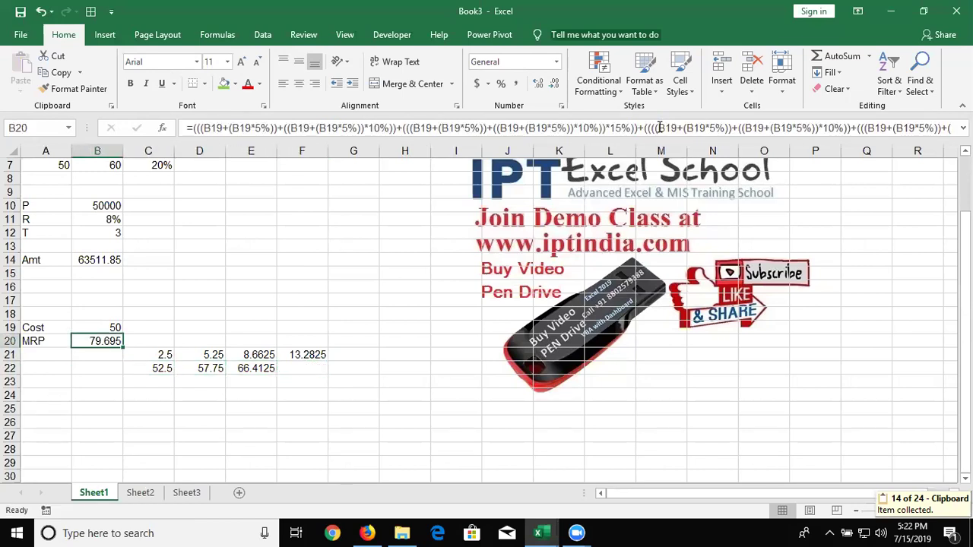
pyautogui.doubleClick(101, 343)
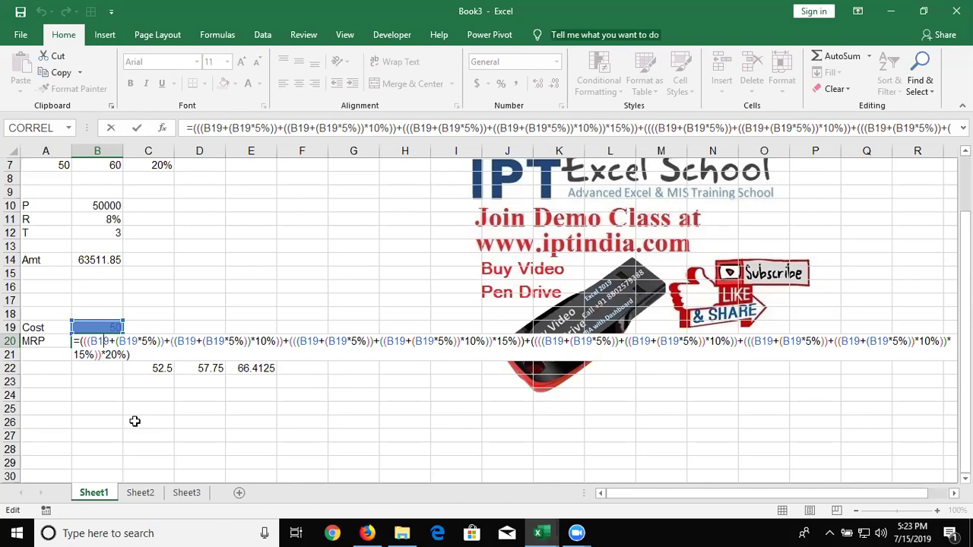
pyautogui.press('Return')
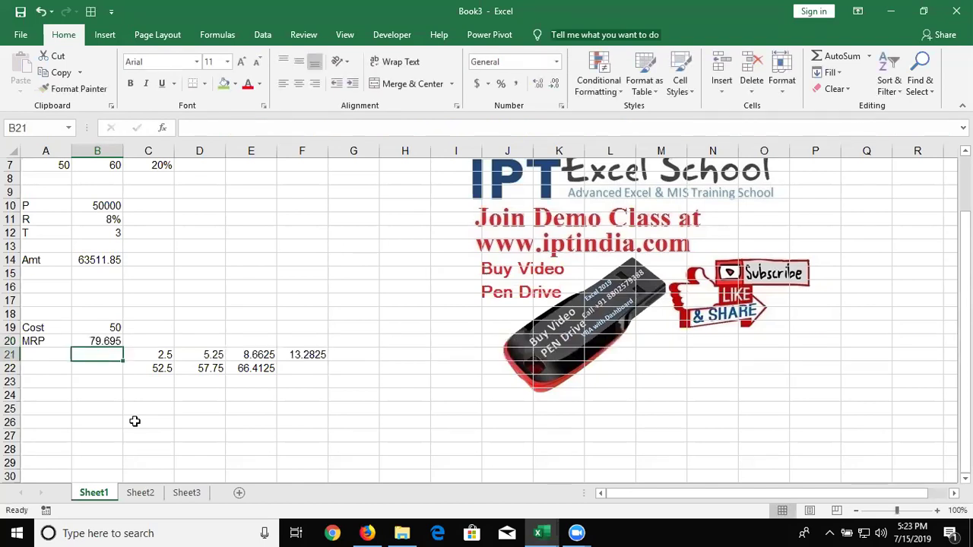
pyautogui.press('Up')
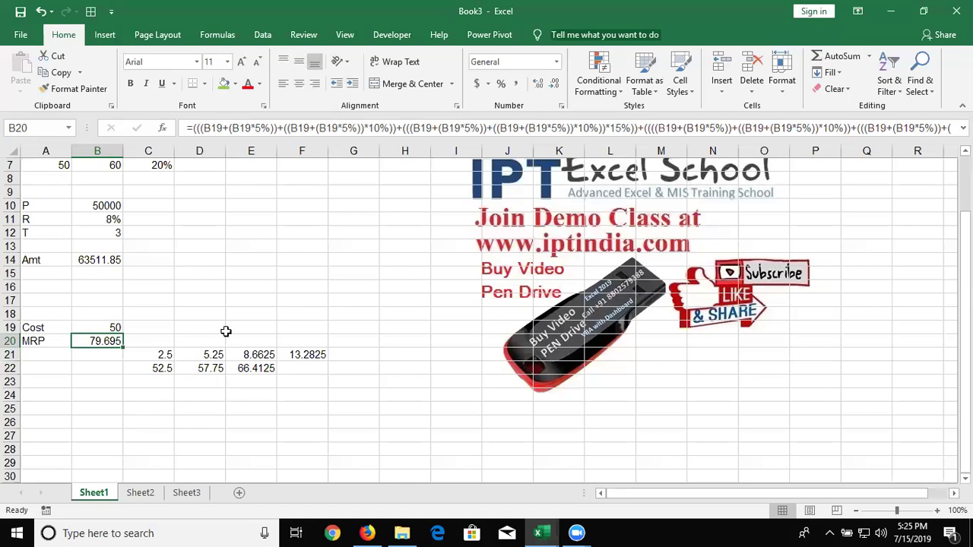
# Check the operator symbols in column G and select the MRP cell B20.
pyautogui.scroll(2, 226, 332)
pyautogui.click(341, 182)
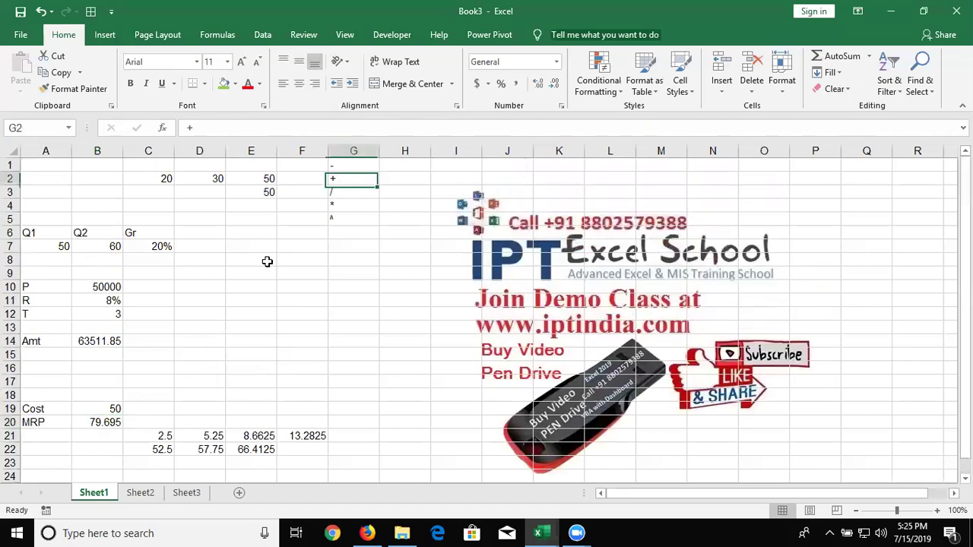
pyautogui.click(265, 261)
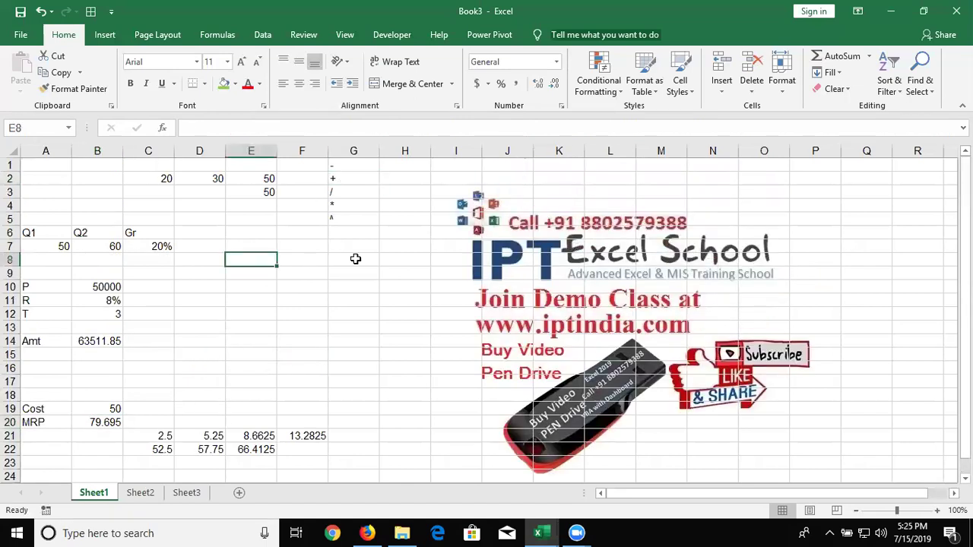
pyautogui.scroll(-3, 213, 351)
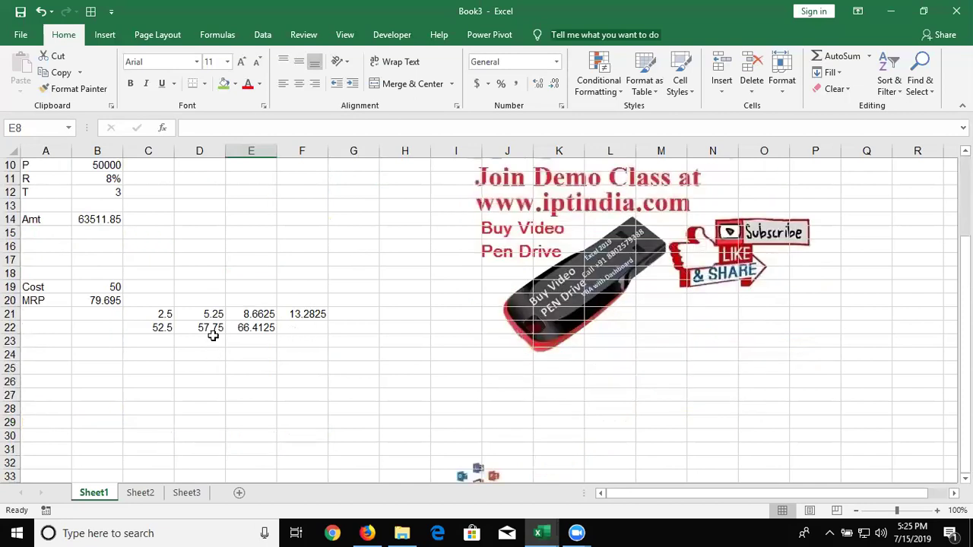
pyautogui.click(106, 302)
pyautogui.scroll(2, 107, 302)
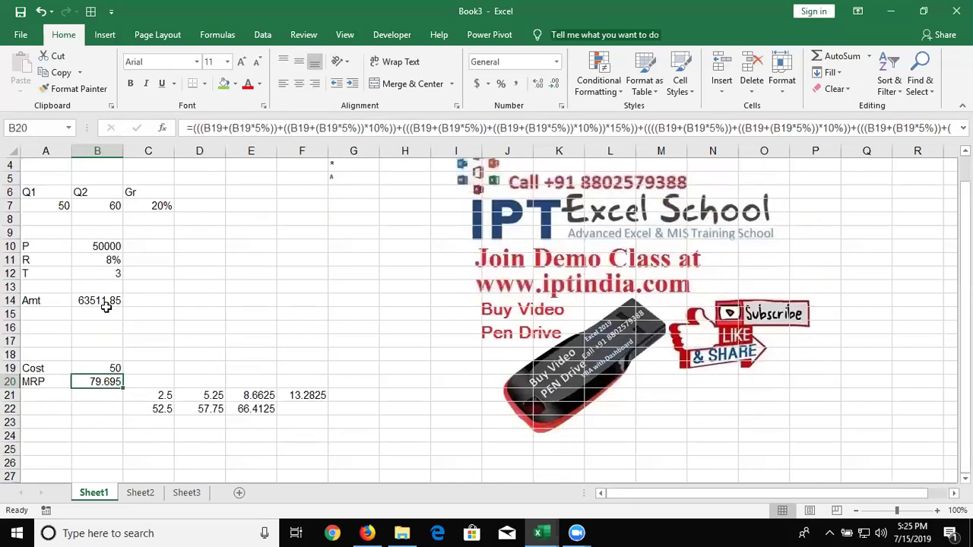
# Review the amount formula in B14, growth in C7 and MRP in B20, then go to Sheet2.
pyautogui.click(114, 310)
pyautogui.click(114, 300)
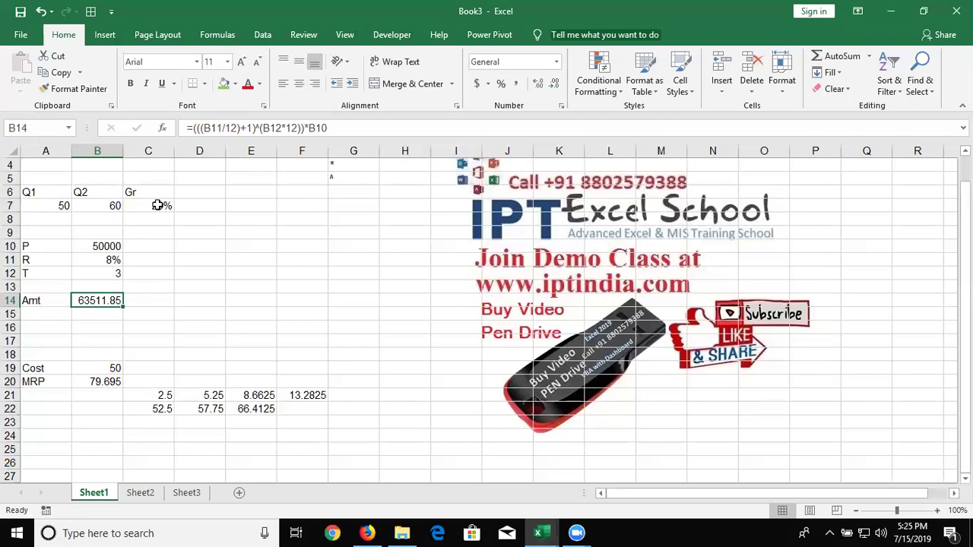
pyautogui.click(161, 207)
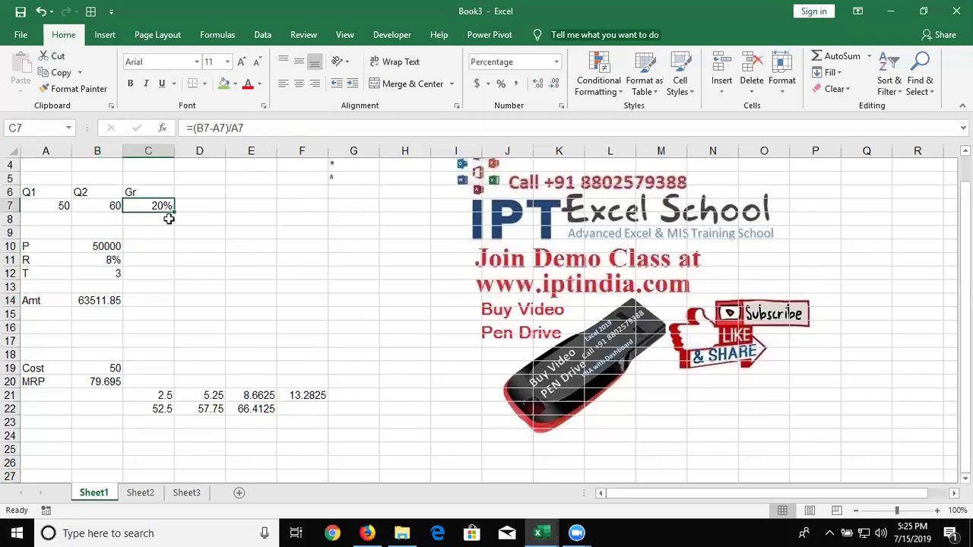
pyautogui.click(110, 382)
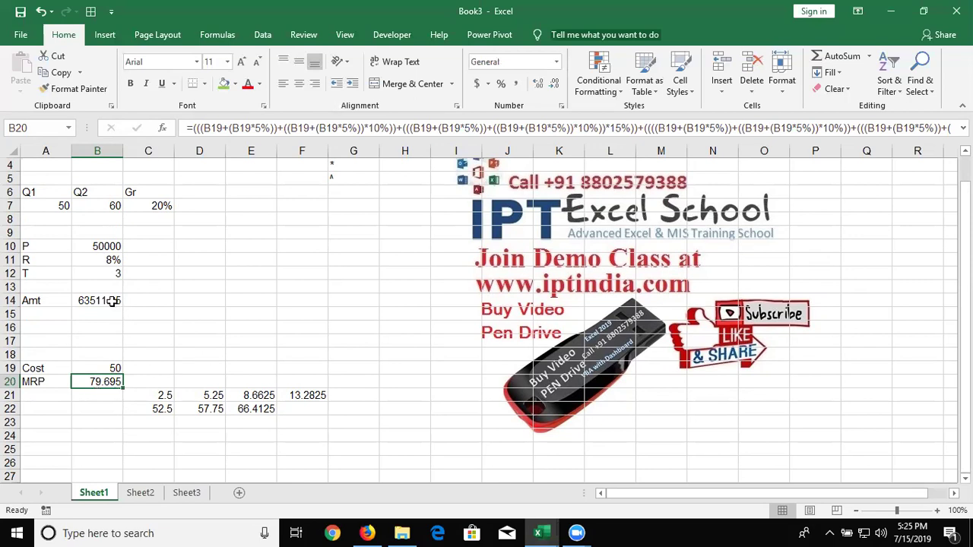
pyautogui.click(112, 301)
pyautogui.click(157, 207)
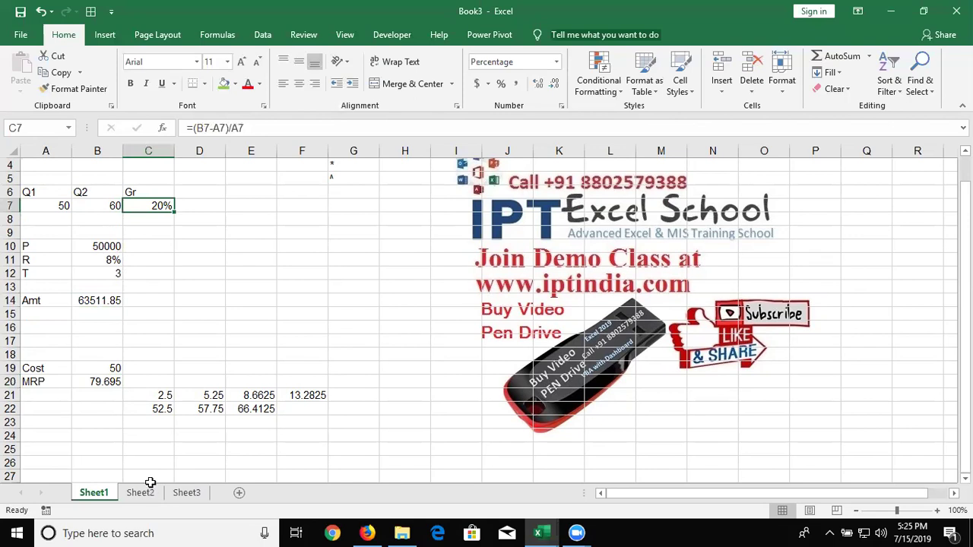
pyautogui.scroll(1, 151, 482)
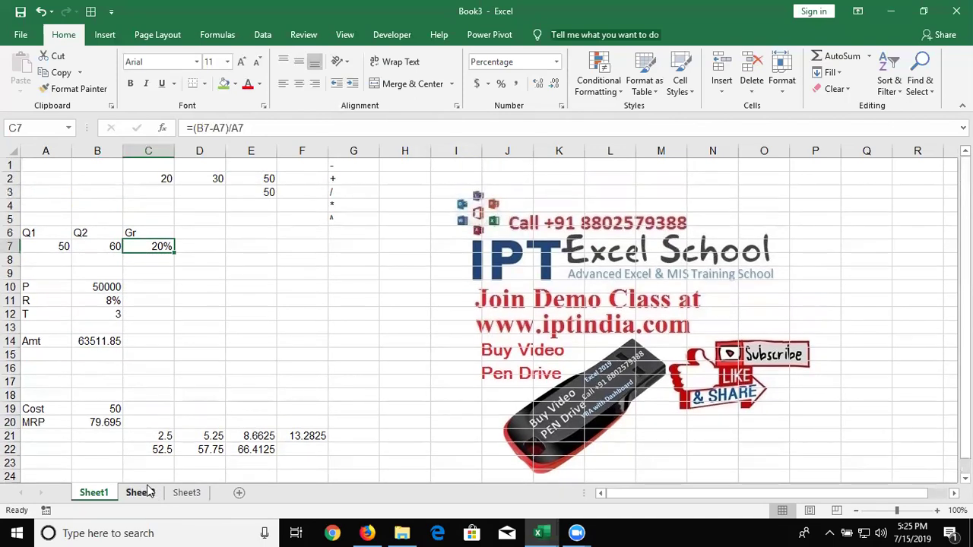
pyautogui.click(140, 492)
# Type the six operators =, >, <, >=, <=, <> into G1:G6, ending back at G1.
pyautogui.click(365, 166)
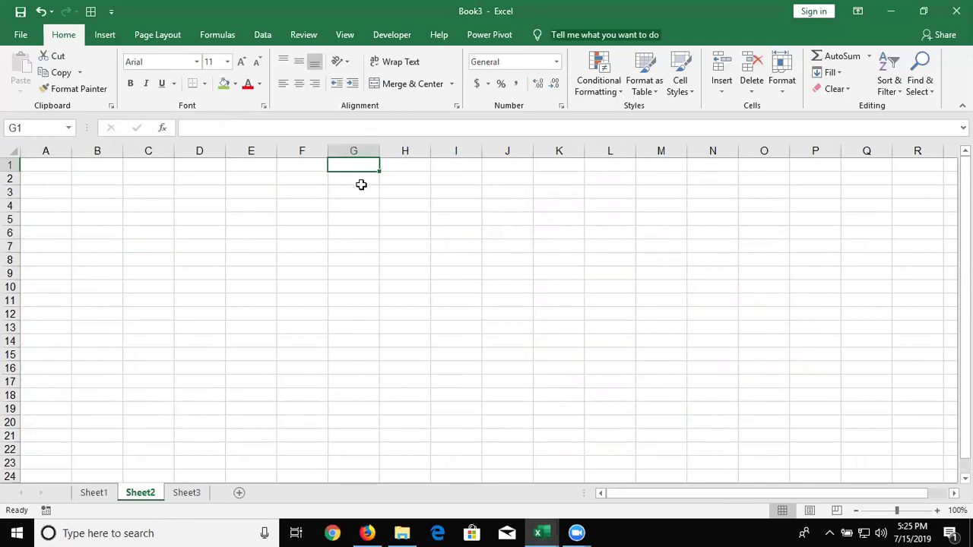
pyautogui.write('=')
pyautogui.press('Return')
pyautogui.write('>')
pyautogui.press('Return')
pyautogui.write('<')
pyautogui.press('Return')
pyautogui.write('>=')
pyautogui.press('Return')
pyautogui.write('<=')
pyautogui.press('Return')
pyautogui.write('<')
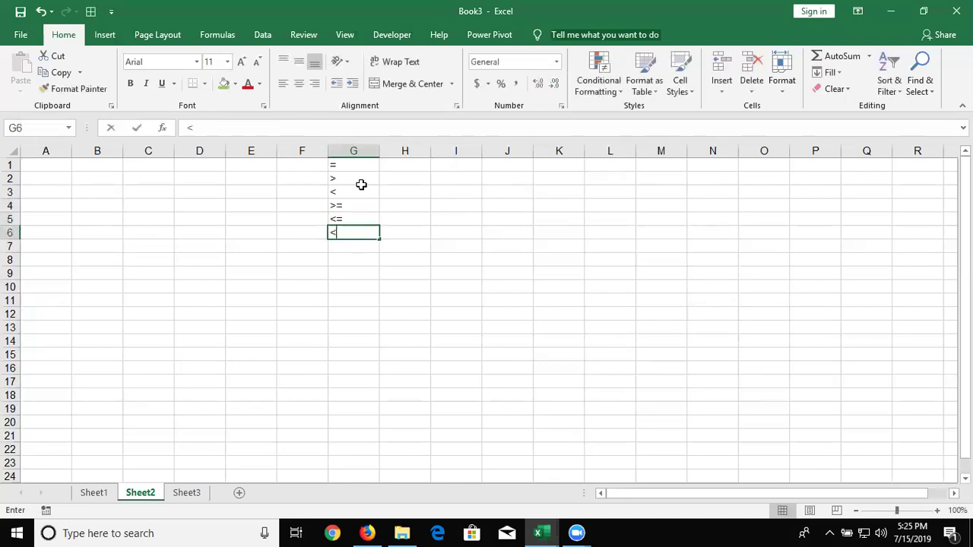
pyautogui.write('>')
pyautogui.press('Return')
pyautogui.press('Up')
pyautogui.press('Up')
pyautogui.hotkey('ctrl', 'Up')
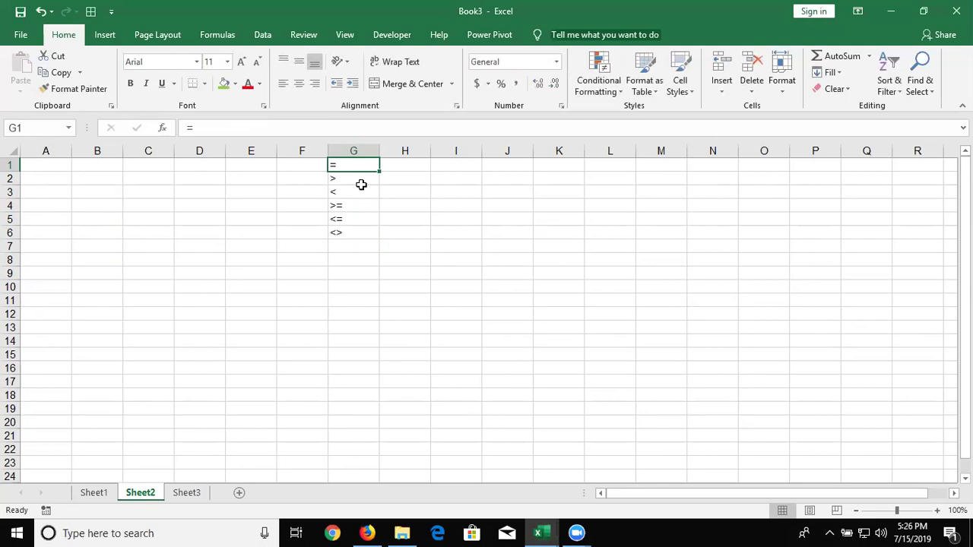
# Enter the scores 85, 36, 85, 14, 75, 98, 45, 63, 69 into A1:A9.
pyautogui.hotkey('ctrl', 'Home')
pyautogui.write('85')
pyautogui.press('Return')
pyautogui.write('36')
pyautogui.press('Return')
pyautogui.write('85')
pyautogui.press('Return')
pyautogui.write('14')
pyautogui.press('Return')
pyautogui.write('75')
pyautogui.press('Return')
pyautogui.write('9845')
pyautogui.press('Return')
pyautogui.write('63')
pyautogui.press('Return')
pyautogui.write('69')
pyautogui.press('Return')
pyautogui.press('Up')
pyautogui.hotkey('ctrl', 'Up')
# Put =A1>=50 in B1 and fill it down to B9 to show TRUE or FALSE.
pyautogui.press('Right')
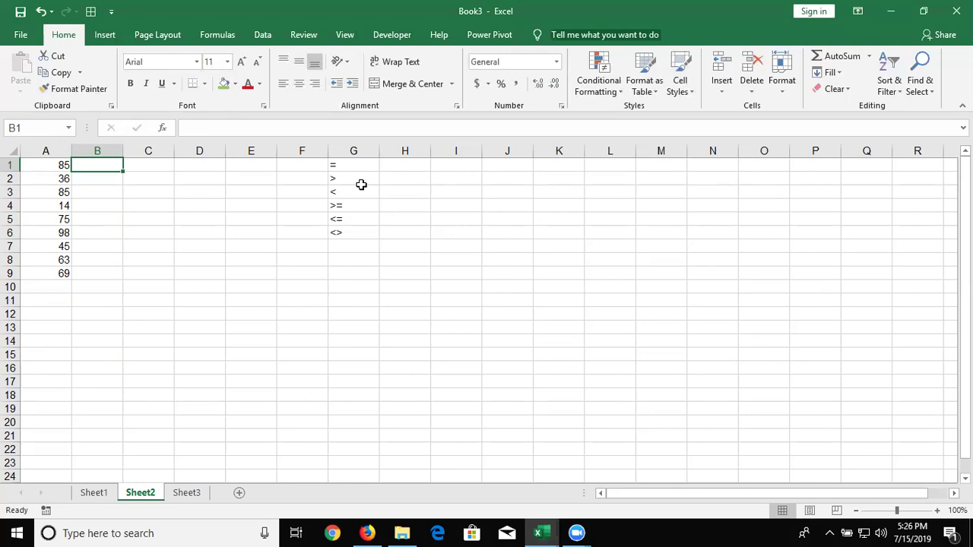
pyautogui.write('=')
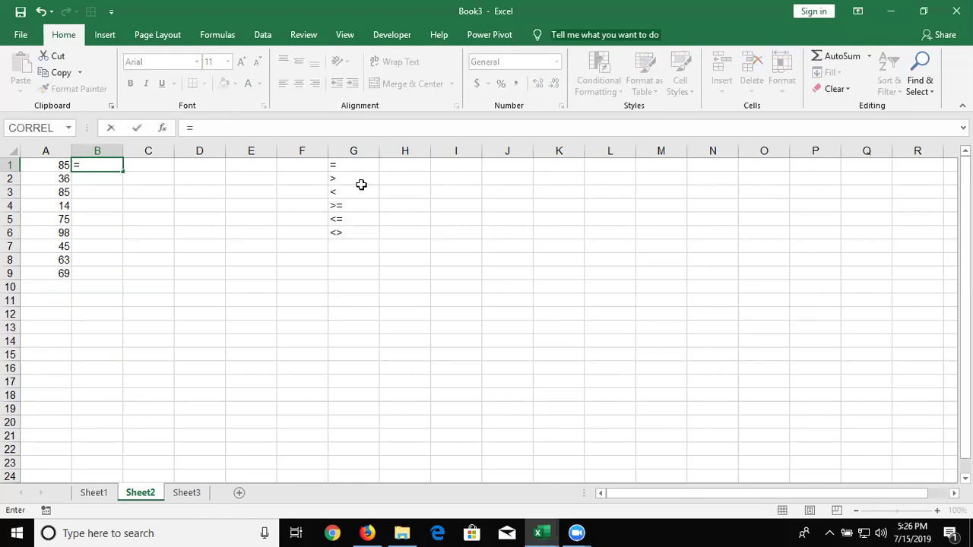
pyautogui.press('Left')
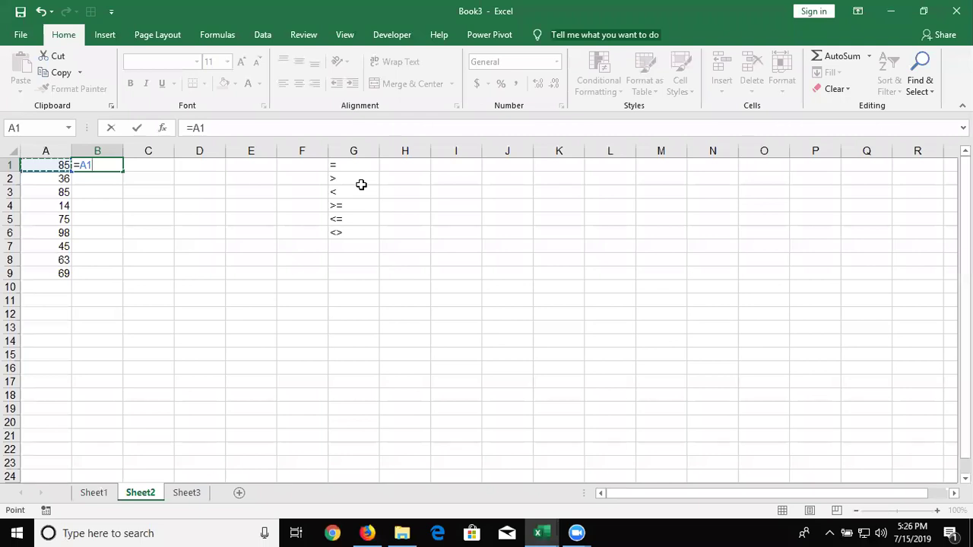
pyautogui.write('>=50')
pyautogui.press('Return')
pyautogui.press('Up')
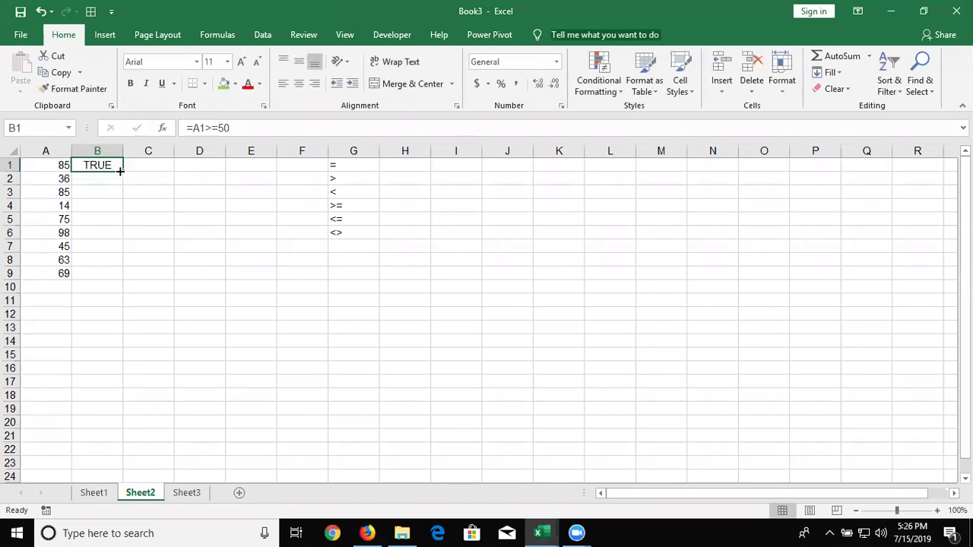
pyautogui.doubleClick(121, 171)
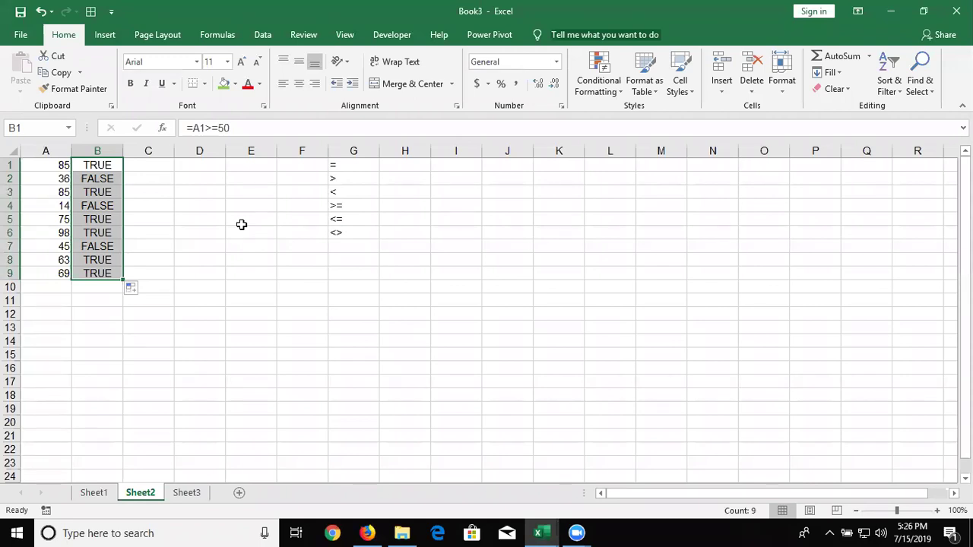
pyautogui.press('Up')
pyautogui.press('Right')
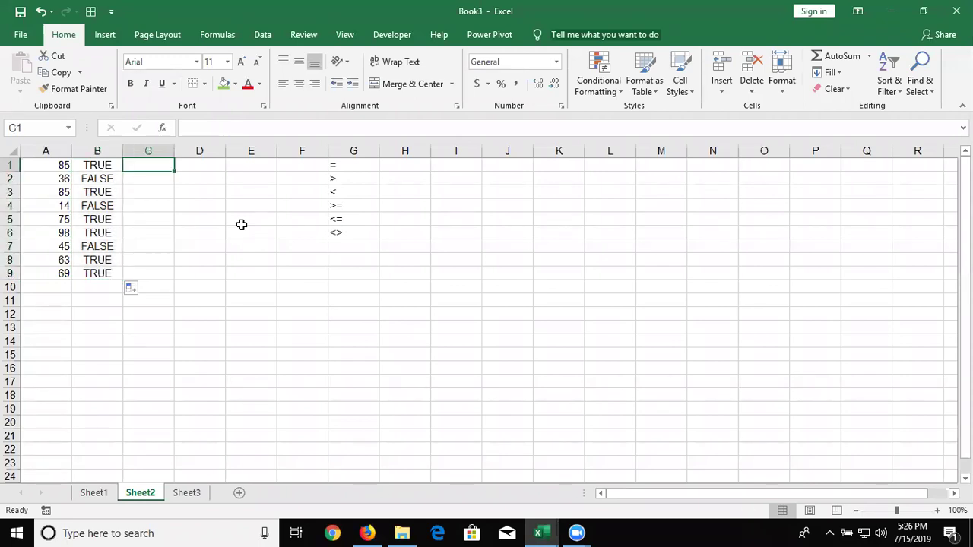
# Enter =IF(B1,"OK","Pending") in C1, returning OK for 85.
pyautogui.write('=if')
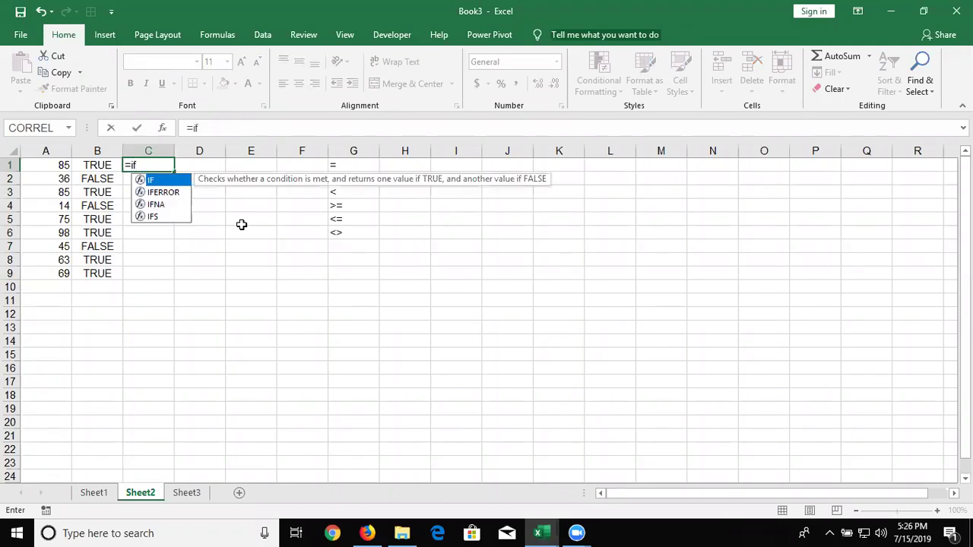
pyautogui.press('Tab')
pyautogui.press('Left')
pyautogui.write(',')
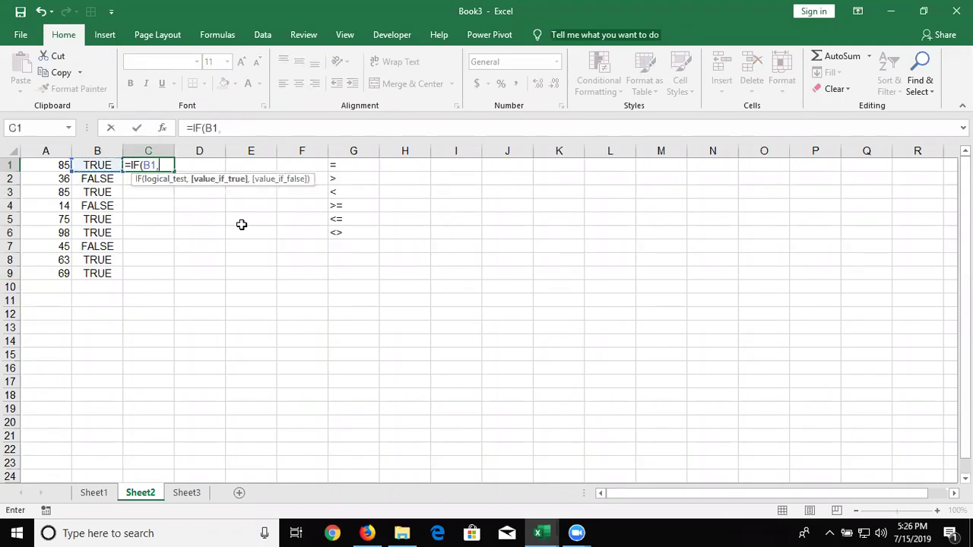
pyautogui.write('"OK","Pending")')
pyautogui.press('Return')
pyautogui.press('Up')
pyautogui.press('Down')
pyautogui.press('Up')
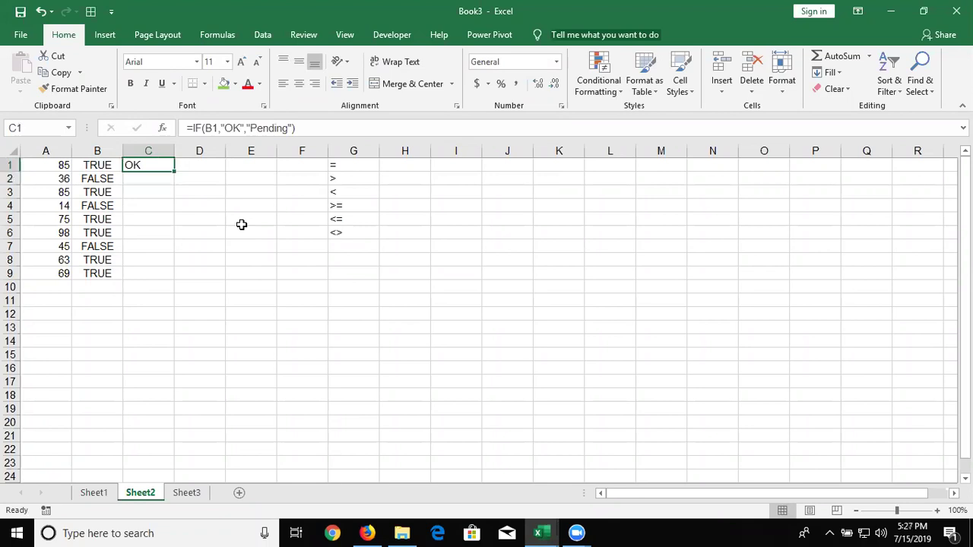
pyautogui.press('Down')
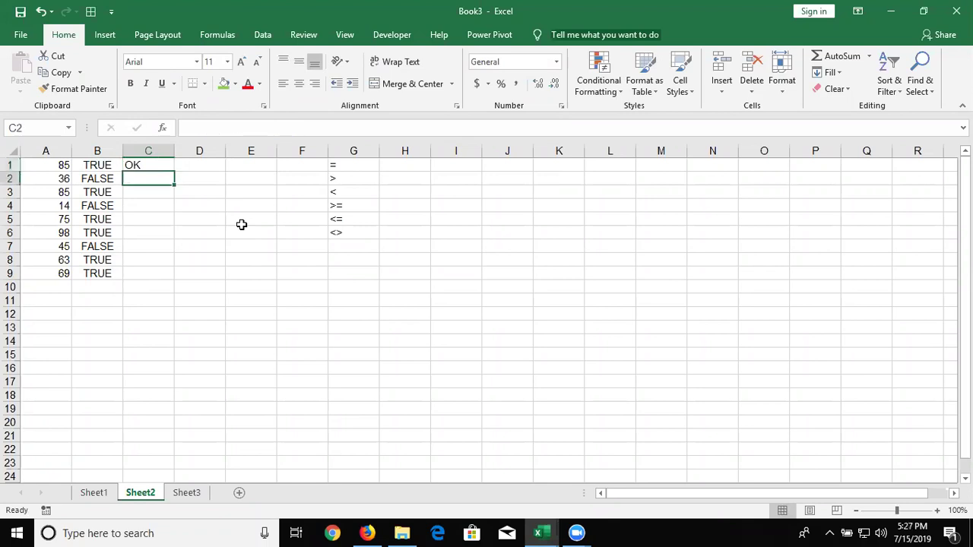
# Enter =IF(A2>=50,"OK","Pending") in C2, returning Pending for 36, and review its condition.
pyautogui.write('=IF(')
pyautogui.press('Left')
pyautogui.press('Left')
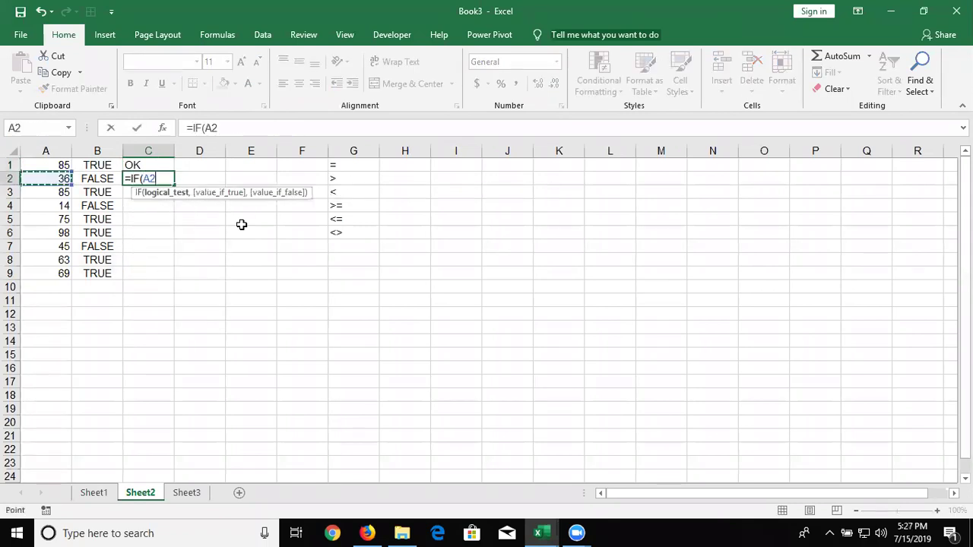
pyautogui.write('>=50,"OK","Pending:")')
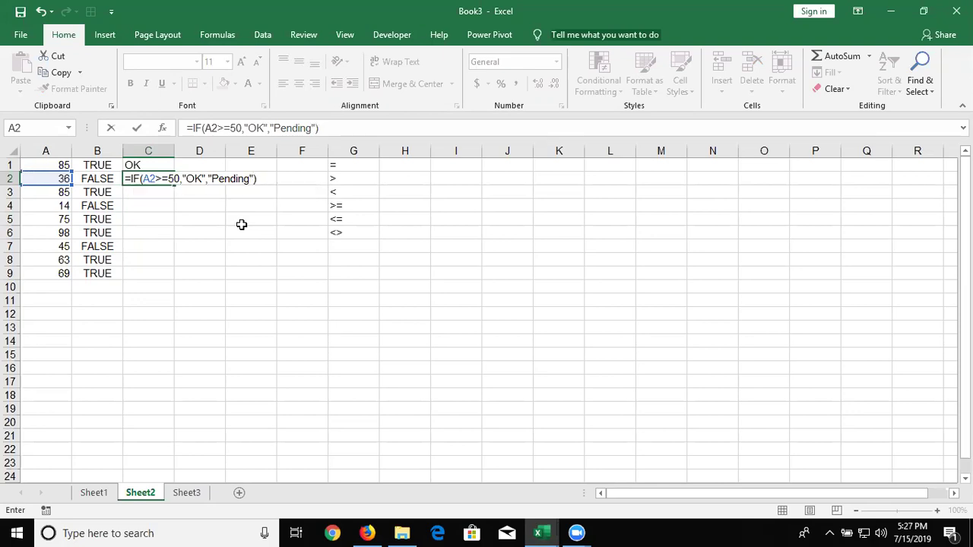
pyautogui.hotkey('ctrl', 'Return')
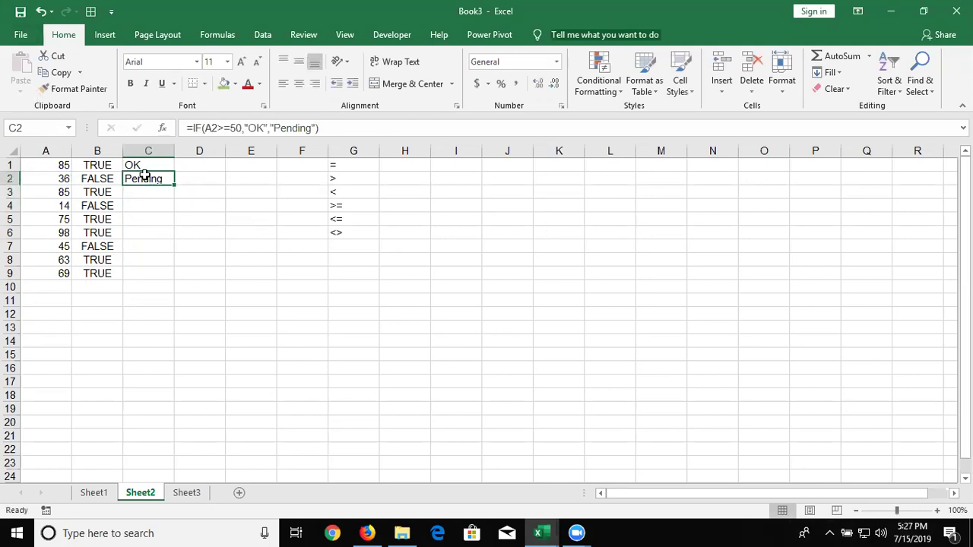
pyautogui.doubleClick(152, 178)
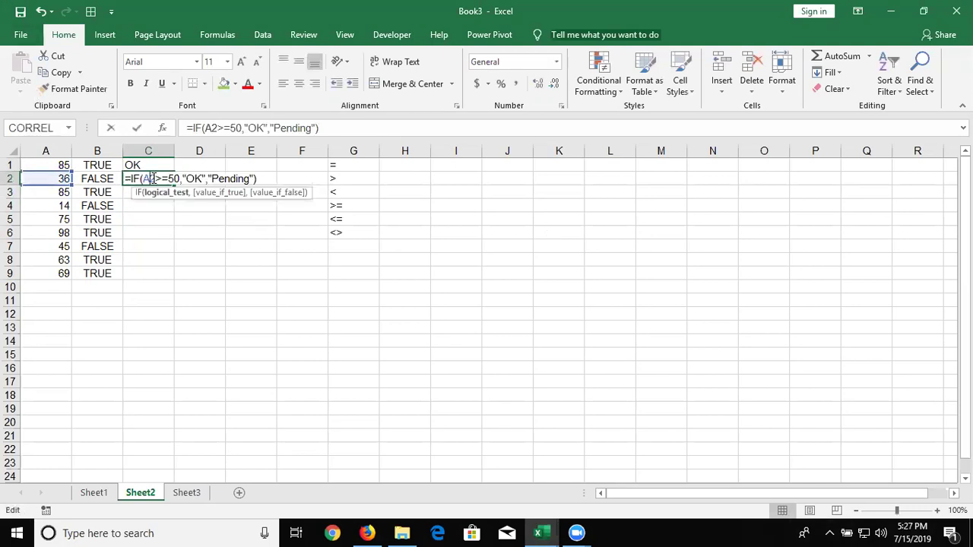
pyautogui.moveTo(142, 178); pyautogui.dragTo(179, 179)
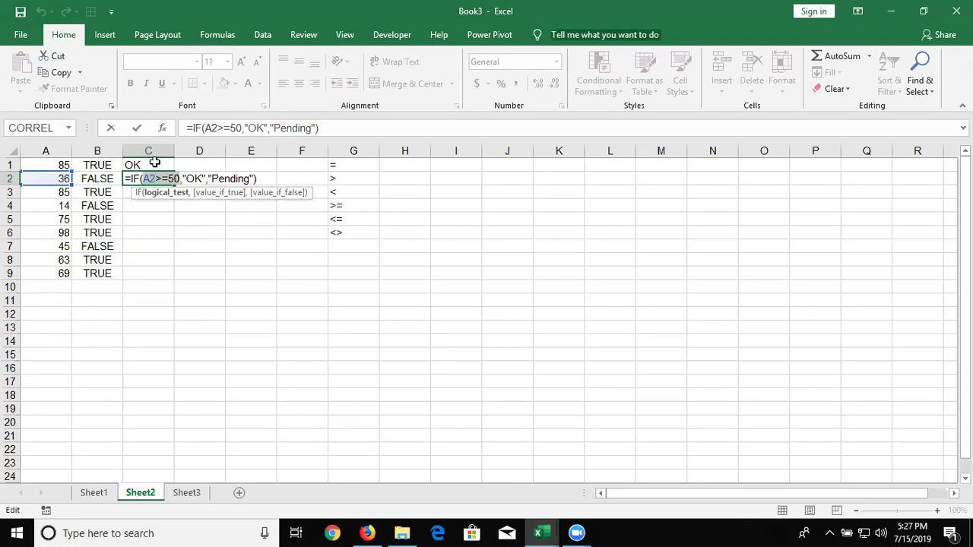
pyautogui.press('Return')
pyautogui.moveTo(326, 165); pyautogui.dragTo(332, 230)
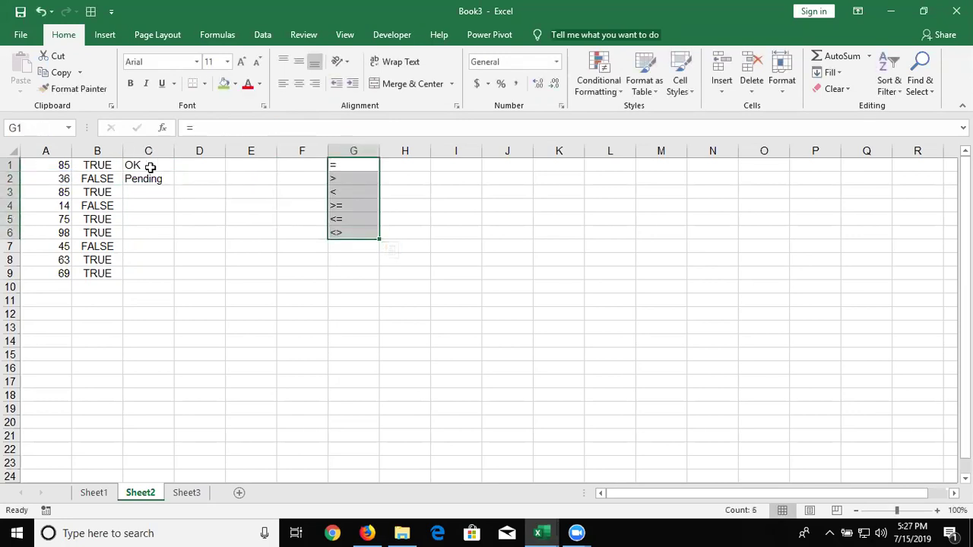
# After checking the B1 and B2 tests, type TRUE in D6 and FALSE in D7.
pyautogui.click(103, 165)
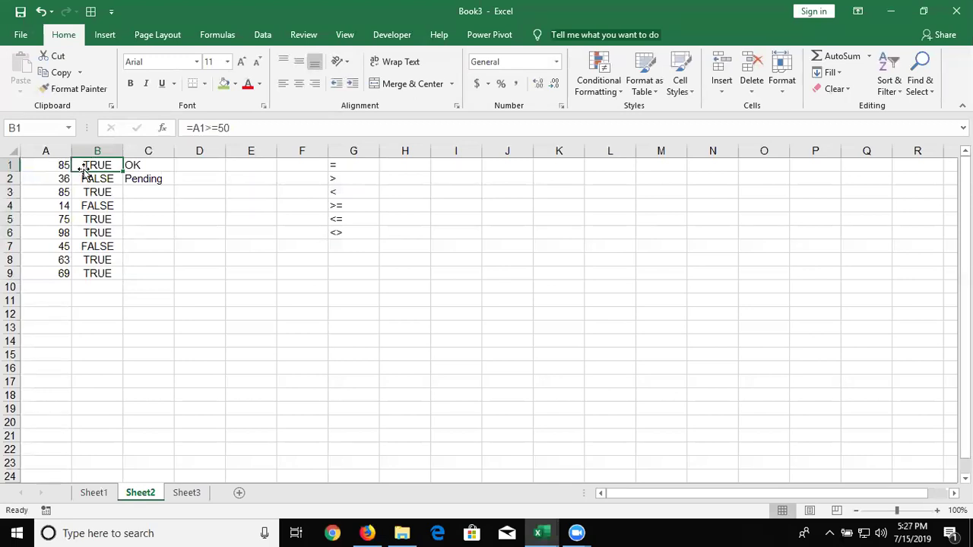
pyautogui.click(79, 177)
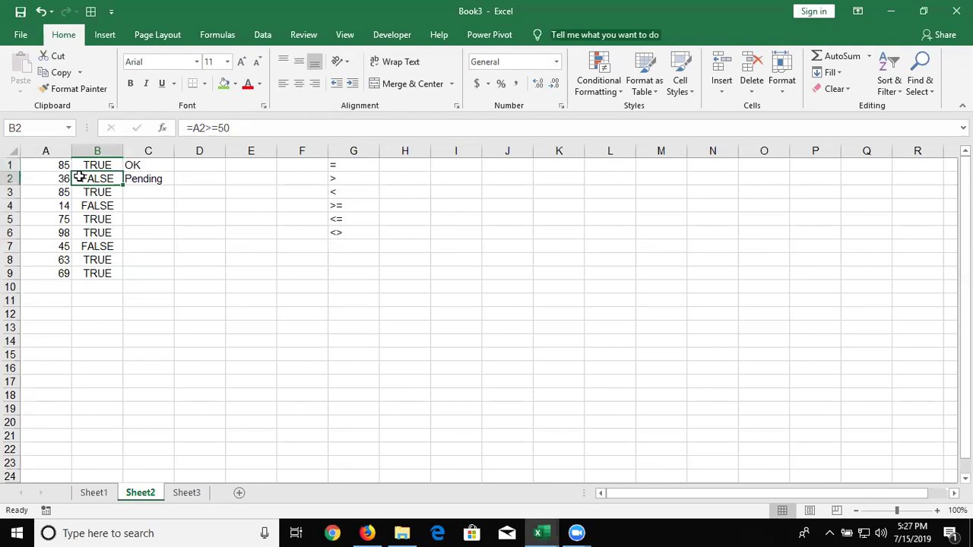
pyautogui.click(212, 231)
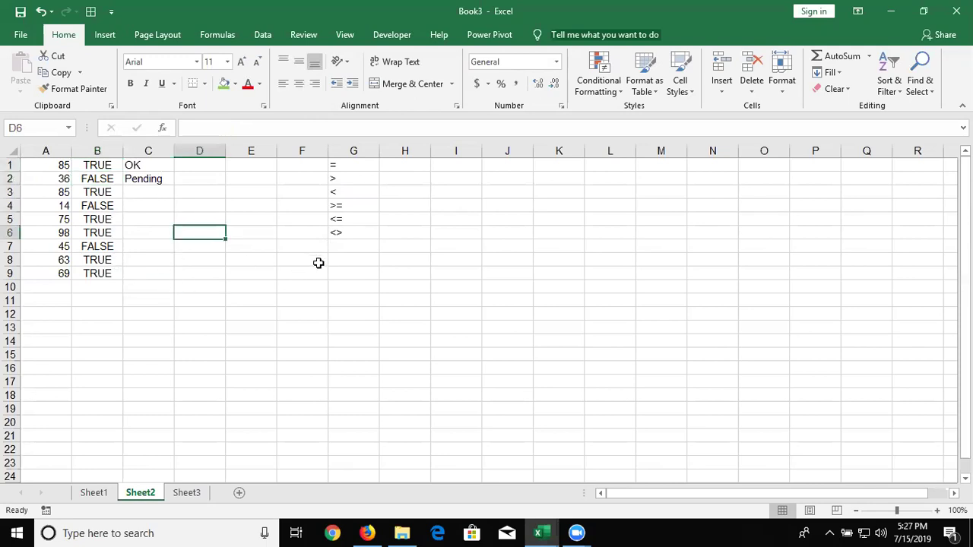
pyautogui.write('true')
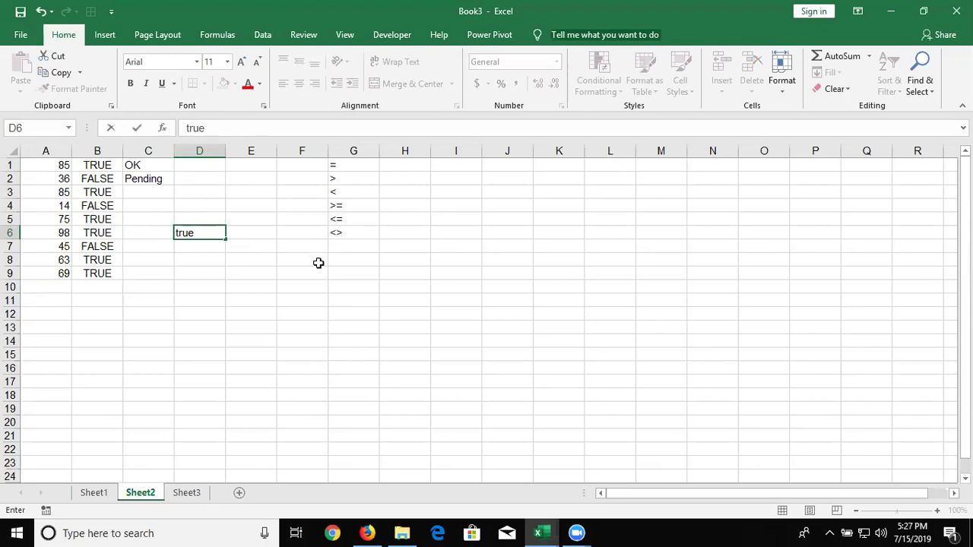
pyautogui.press('Return')
pyautogui.write('false')
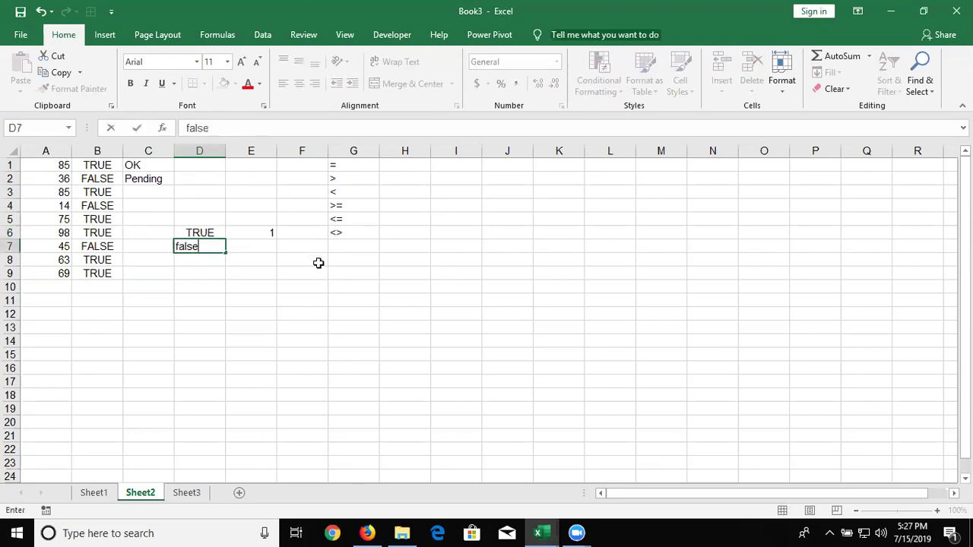
pyautogui.press('Tab')
pyautogui.hotkey('ctrl', 'd')
pyautogui.press('Return')
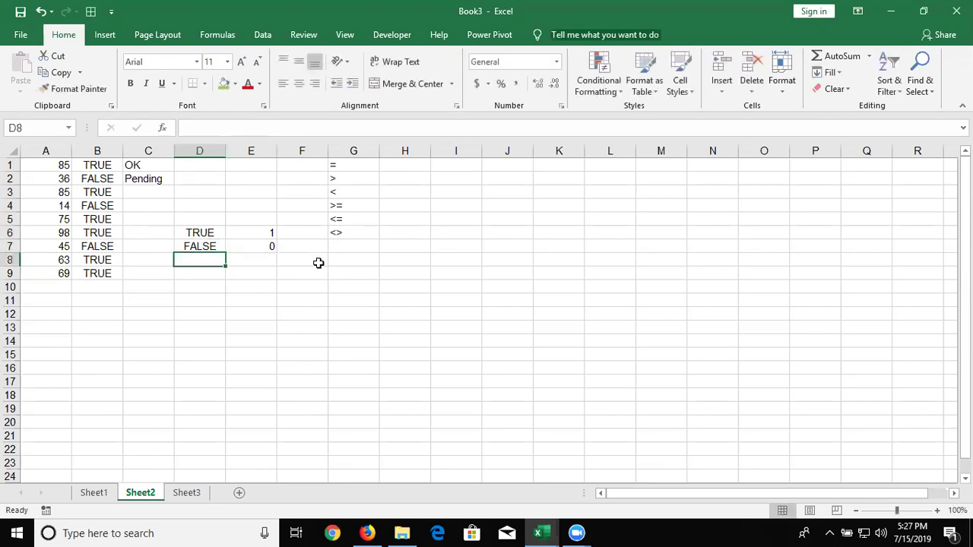
# Add =D6+D7 in D8 showing 1, test D7 as TRUE for 2, then undo.
pyautogui.write('=D6+D7')
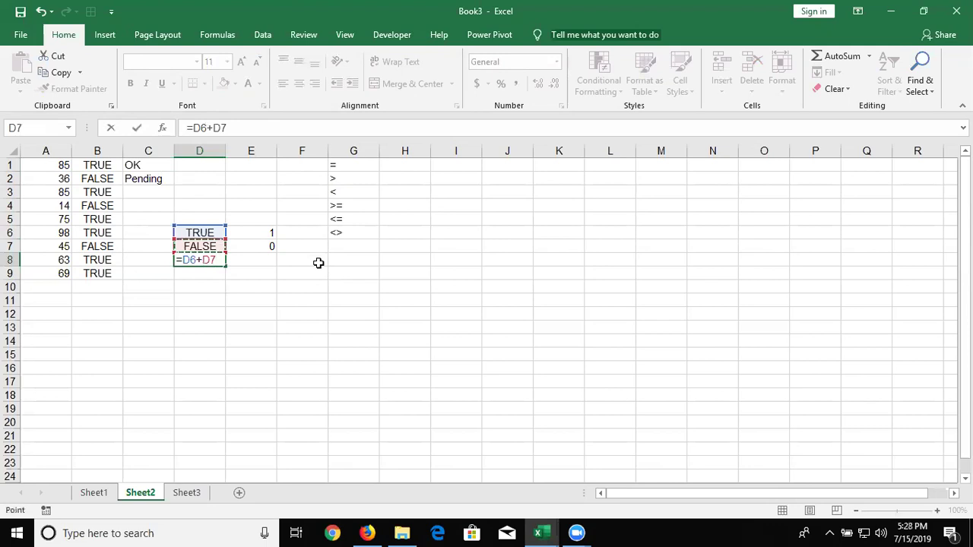
pyautogui.press('Return')
pyautogui.press('Up')
pyautogui.press('Up')
pyautogui.hotkey('ctrl', 'd')
pyautogui.press('Down')
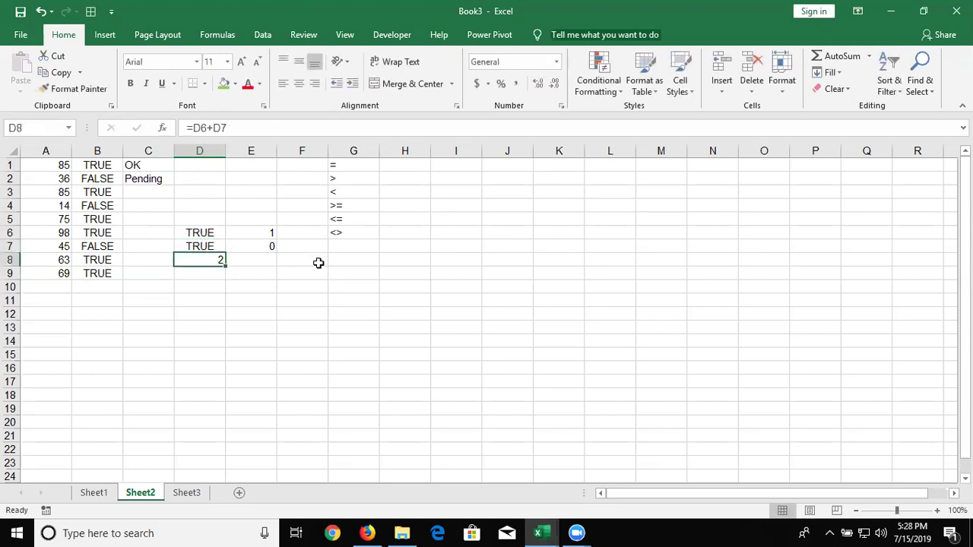
pyautogui.hotkey('ctrl', 'z')
pyautogui.press('Down')
# Compare the TRUE and FALSE values in D6:D7 against the sum in D8.
pyautogui.press('Up')
pyautogui.press('Down')
pyautogui.press('Up')
pyautogui.press('Down')
pyautogui.press('Up')
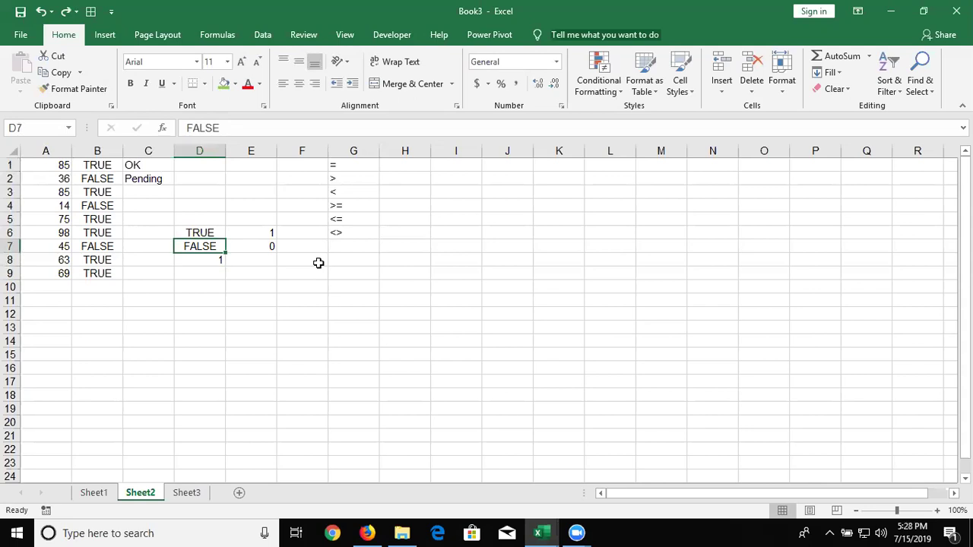
pyautogui.press('Up')
pyautogui.press('Down')
pyautogui.press('Up')
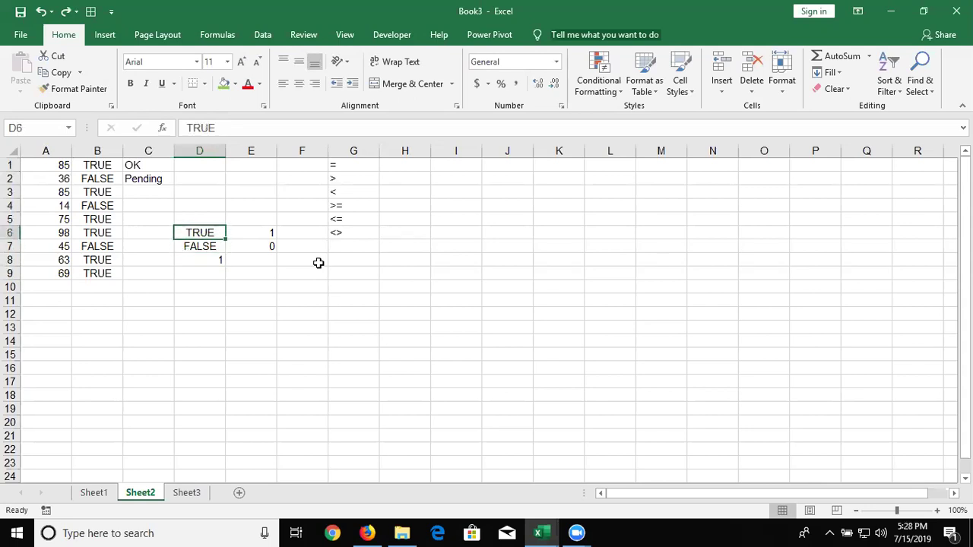
pyautogui.press('Up')
pyautogui.press('Up')
pyautogui.press('Up')
pyautogui.press('Down')
pyautogui.press('Down')
pyautogui.press('Down')
pyautogui.press('Down')
pyautogui.press('Up')
pyautogui.press('Up')
pyautogui.press('Up')
pyautogui.press('Up')
pyautogui.press('Up')
pyautogui.press('Up')
pyautogui.press('Up')
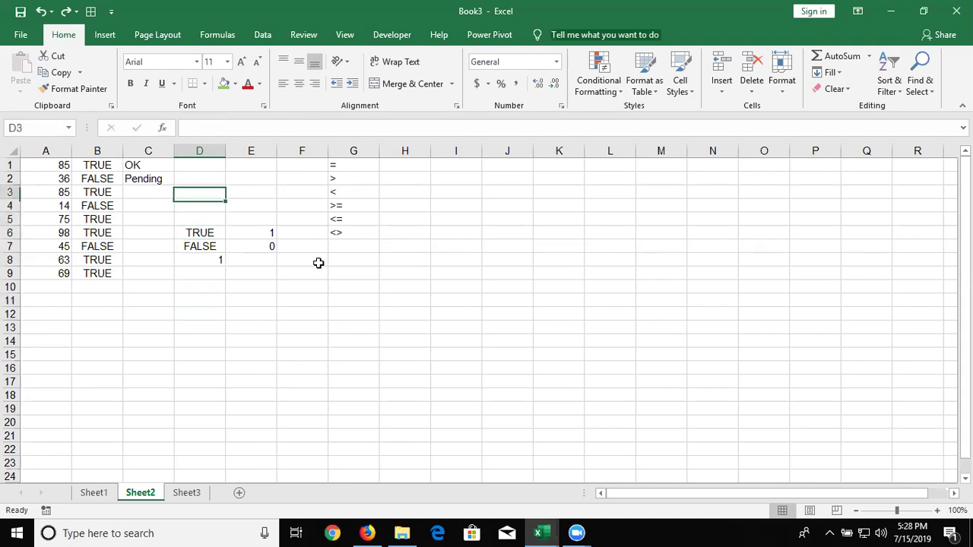
# Move to B3 to view its comparison formula, then cancel the IF formula begun there.
pyautogui.press('Left')
pyautogui.press('Left')
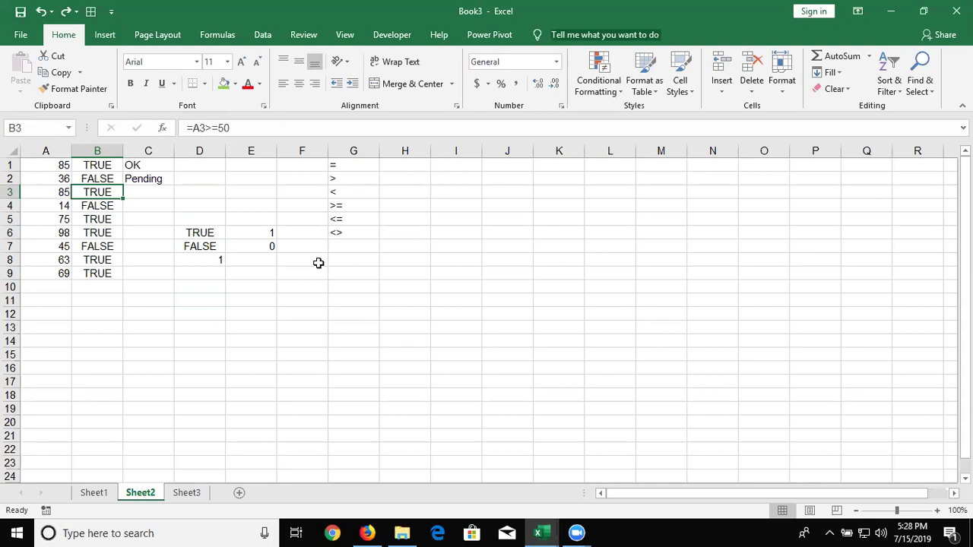
pyautogui.write('=IF(')
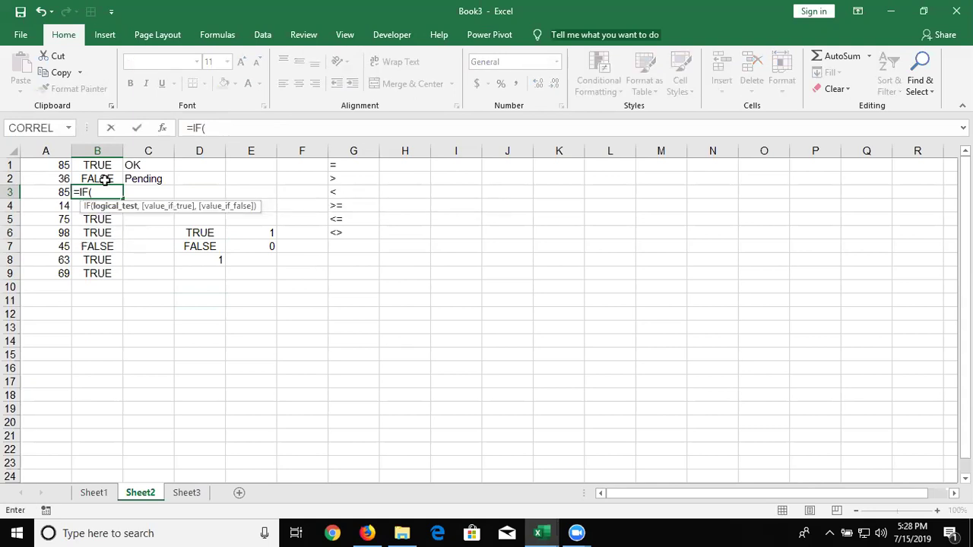
pyautogui.press('Escape')
# Enter =IF(A3>50,"OK","P") in C3 so it shows OK for the score 85.
pyautogui.press('Right')
pyautogui.write('=if')
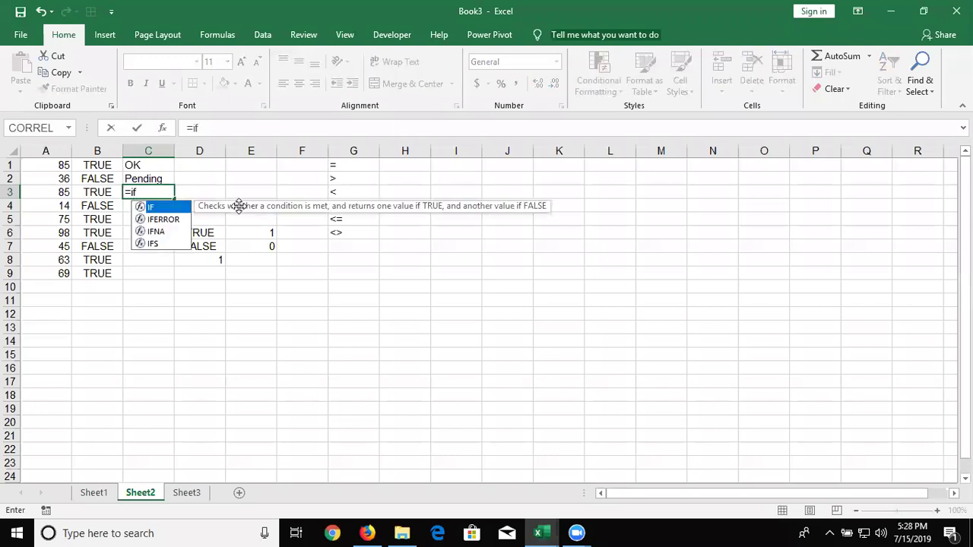
pyautogui.press('Tab')
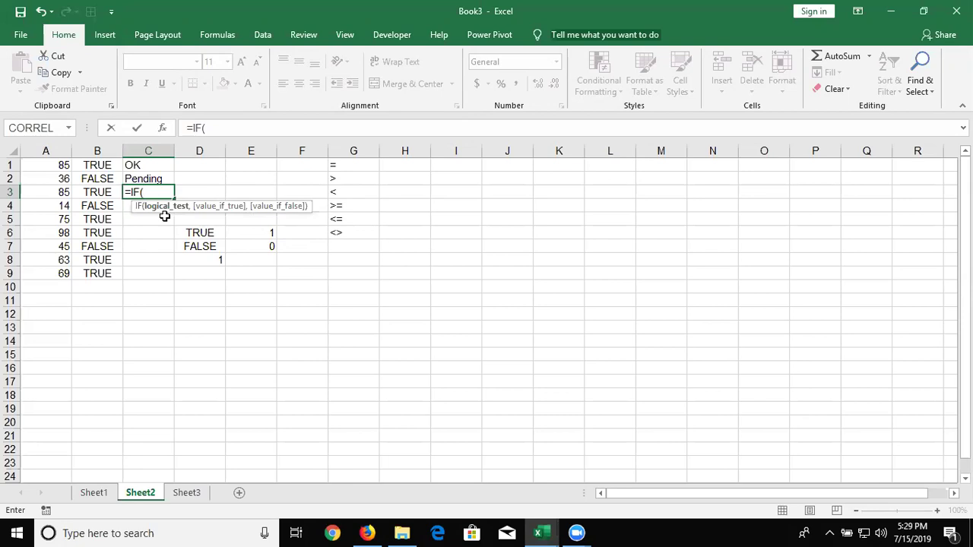
pyautogui.press('Left')
pyautogui.press('Left')
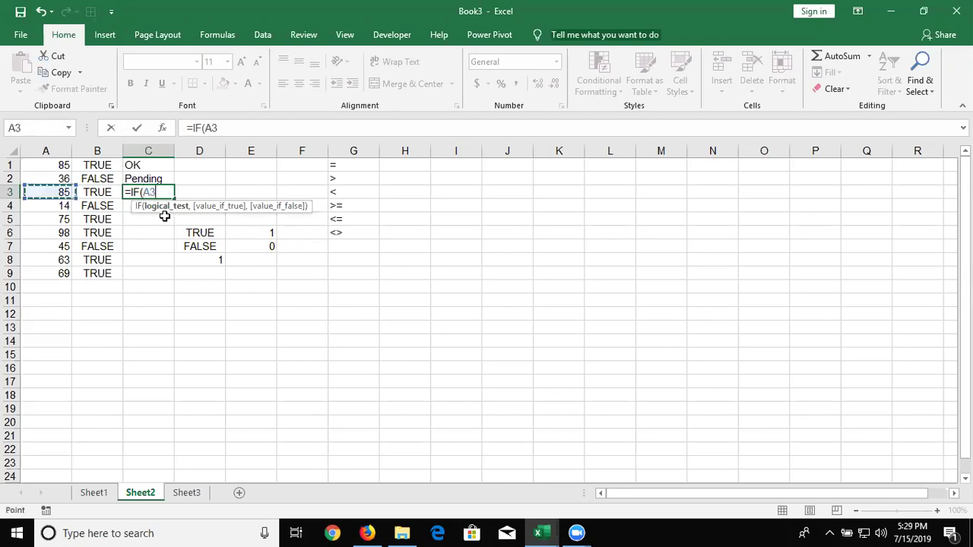
pyautogui.write('>50')
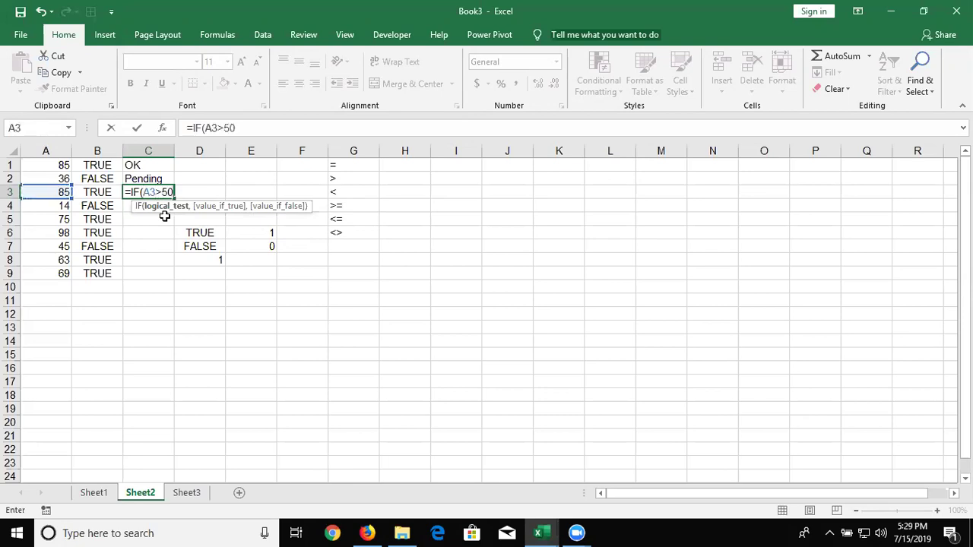
pyautogui.write(',')
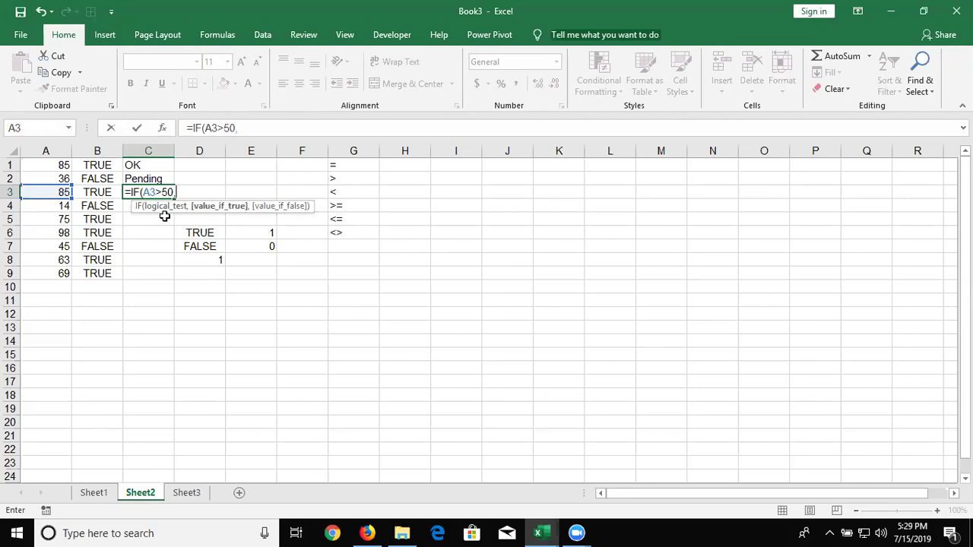
pyautogui.write('"OK","P')
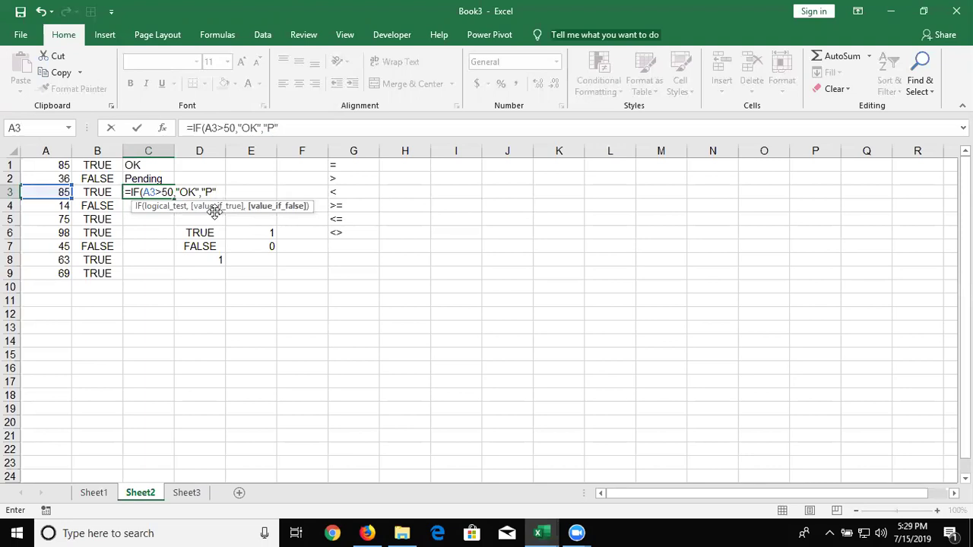
pyautogui.write(')')
pyautogui.press('Return')
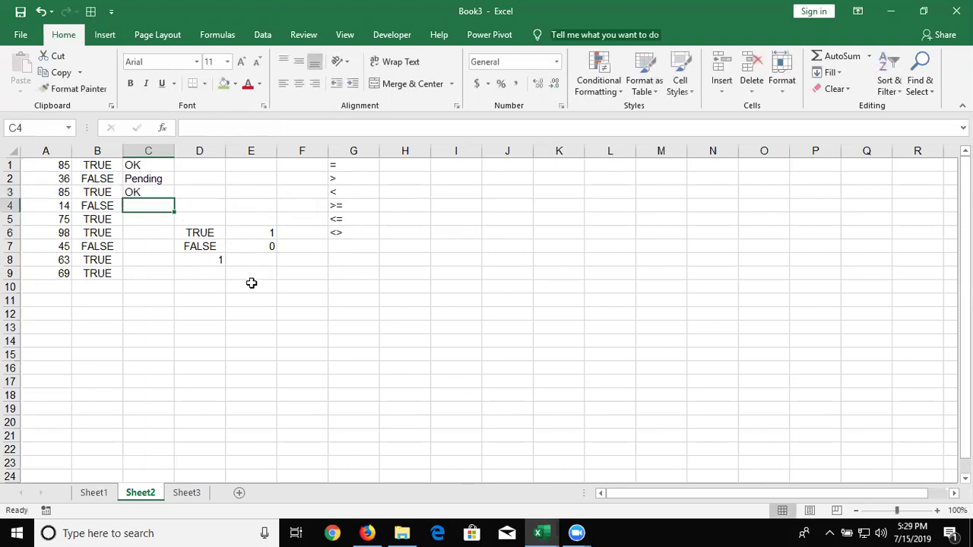
pyautogui.click(251, 283)
pyautogui.write('=')
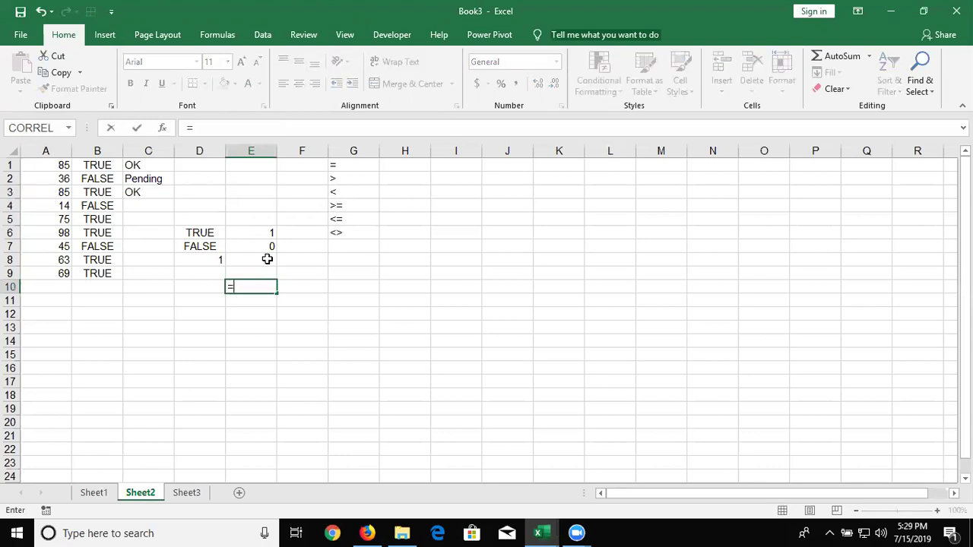
pyautogui.write('i')
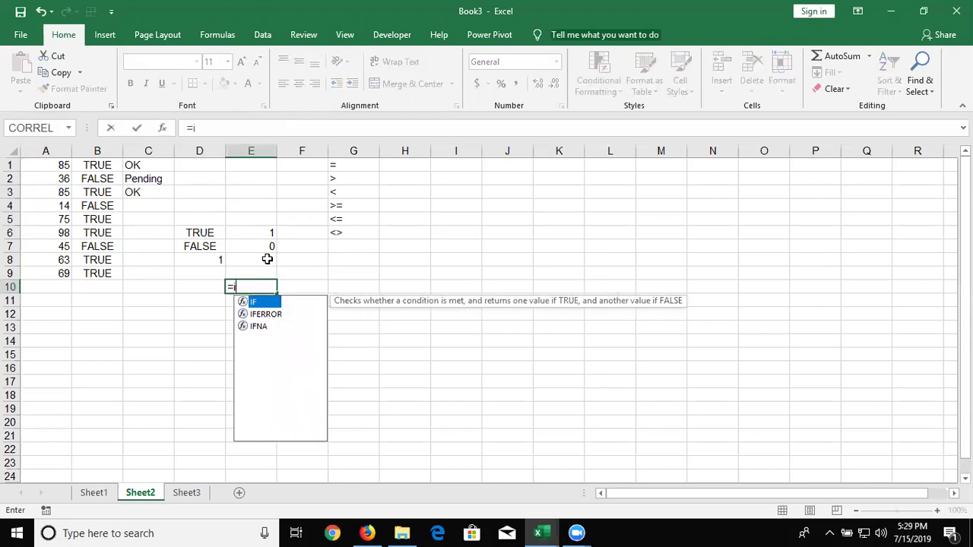
pyautogui.press('BackSpace')
pyautogui.write('vl')
pyautogui.press('Tab')
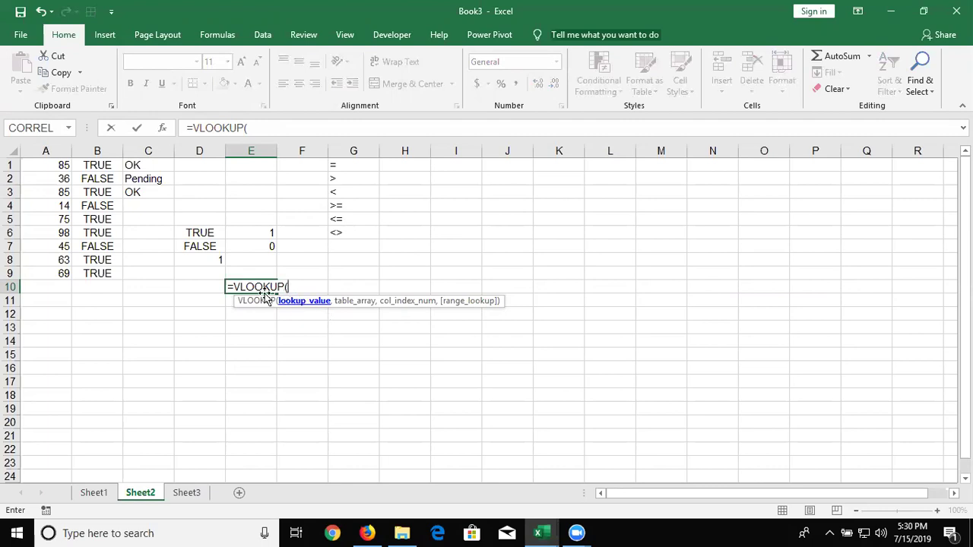
pyautogui.press('Escape')
pyautogui.write('=')
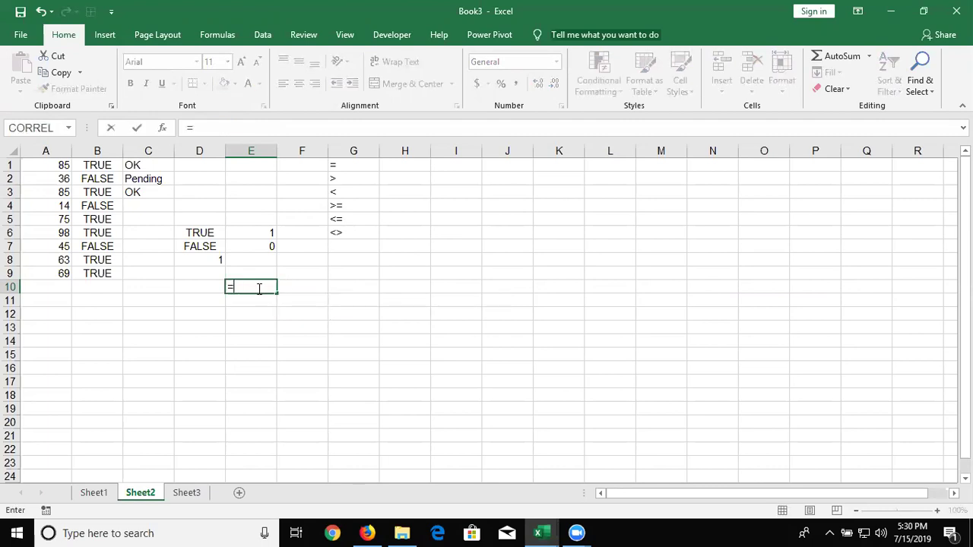
pyautogui.write('IF(')
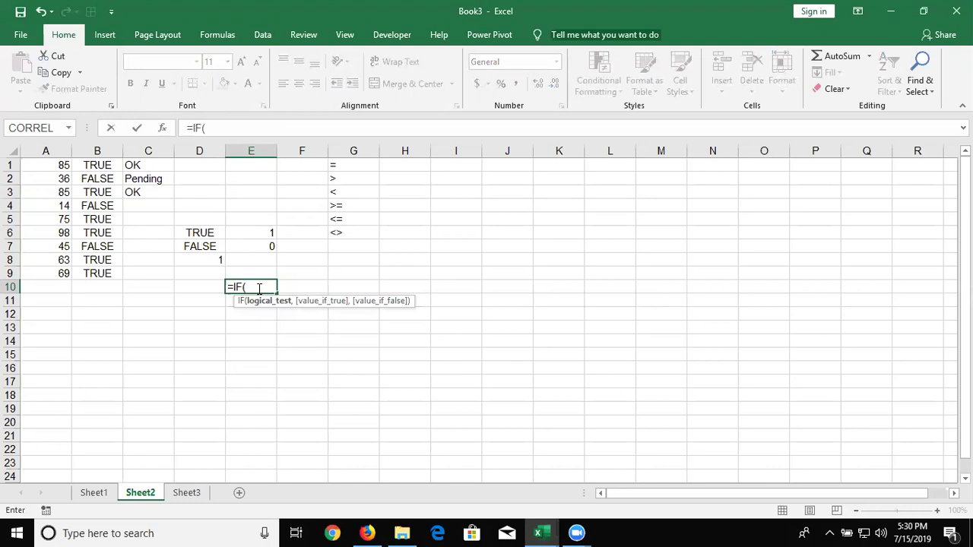
pyautogui.press('Return')
pyautogui.press('Return')
pyautogui.press('Return')
pyautogui.press('Return')
pyautogui.press('Return')
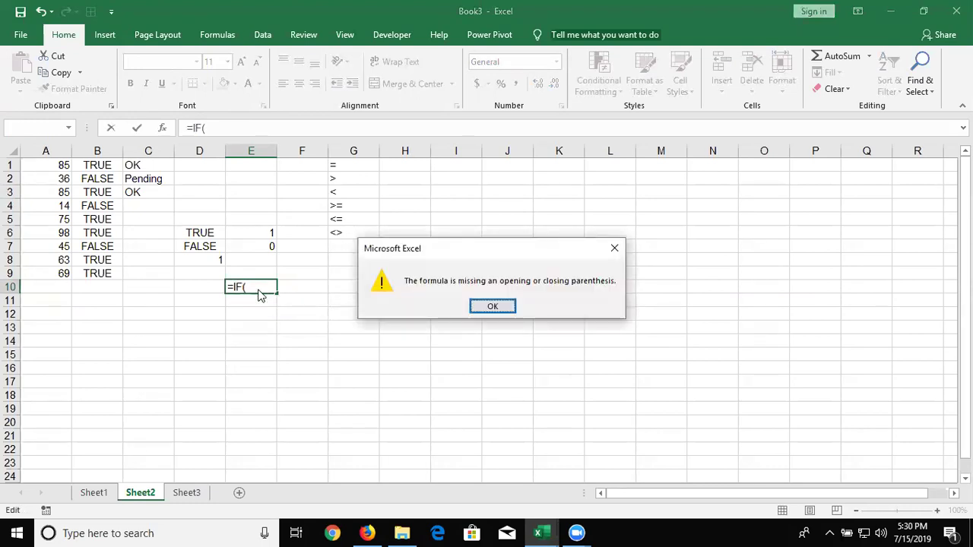
pyautogui.press('Return')
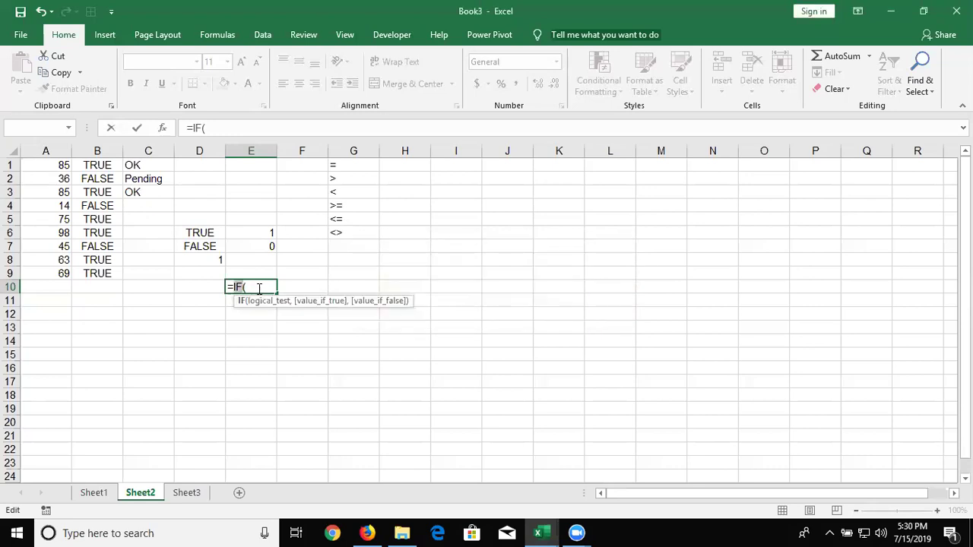
pyautogui.click(183, 230)
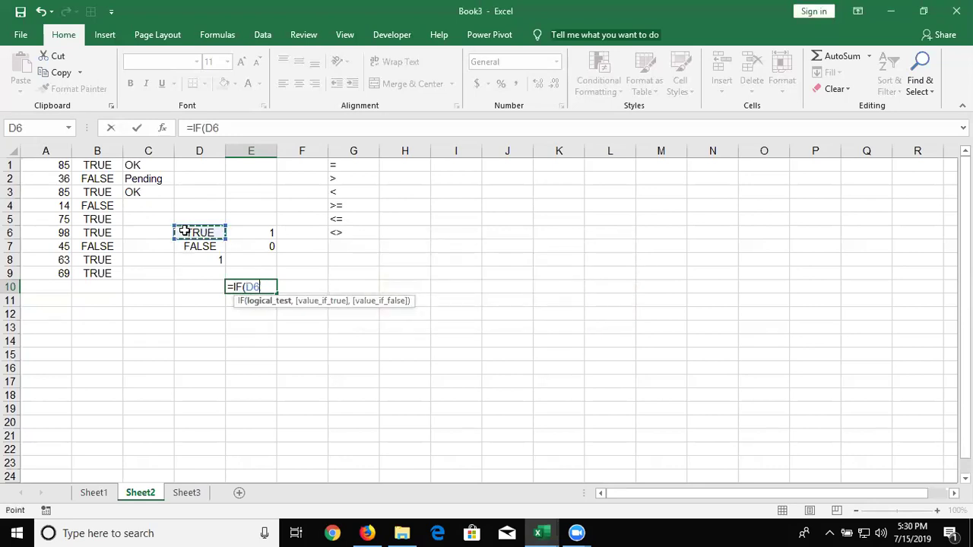
pyautogui.write(',')
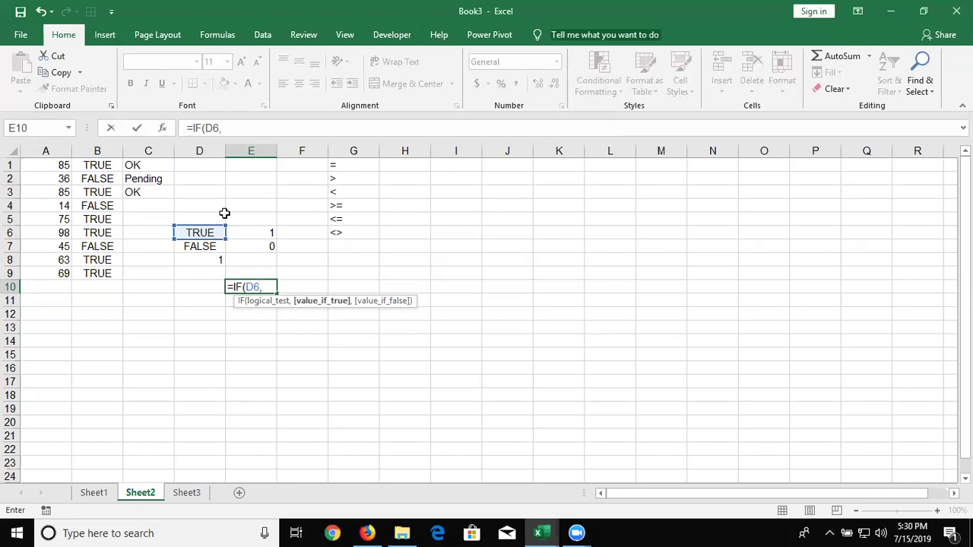
pyautogui.hotkey('ctrl', 'Return')
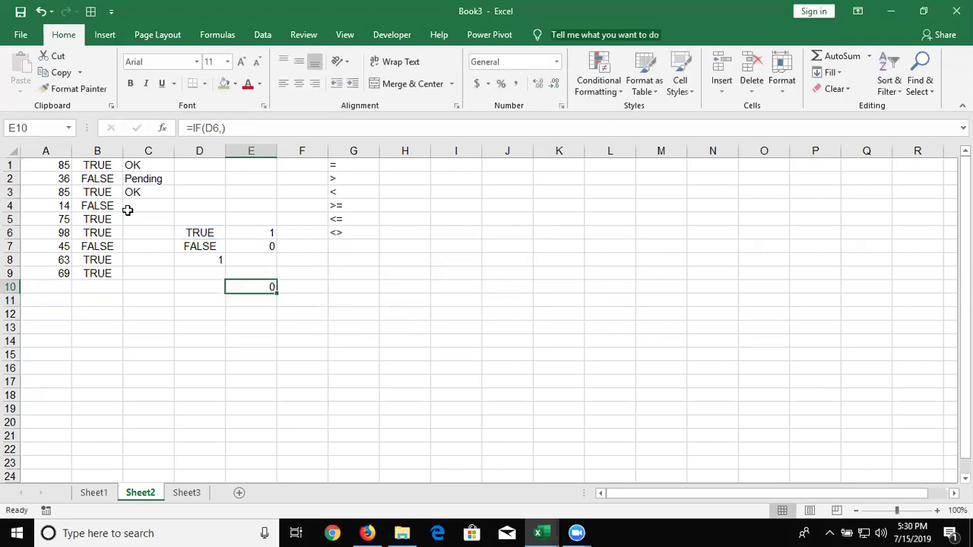
pyautogui.doubleClick(255, 288)
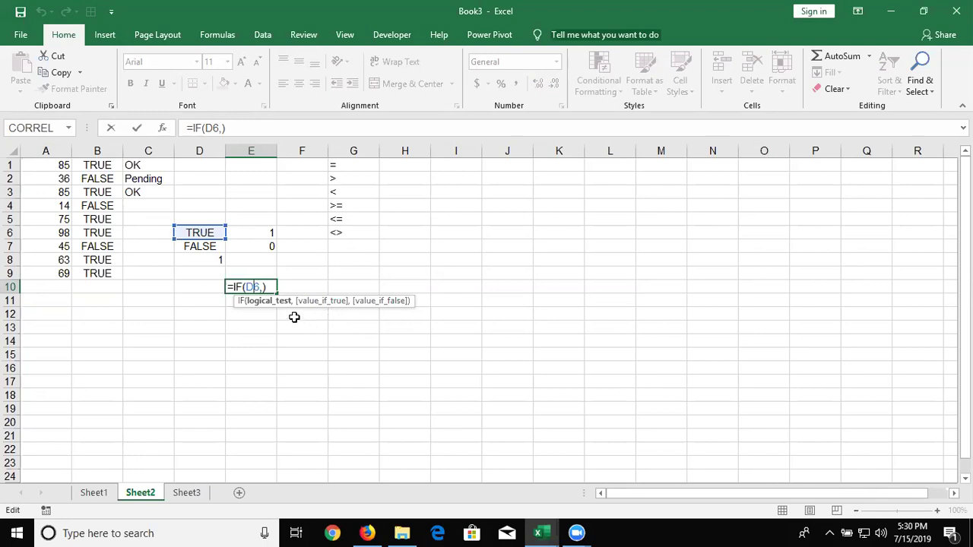
pyautogui.hotkey('ctrl', 'Return')
pyautogui.press('Delete')
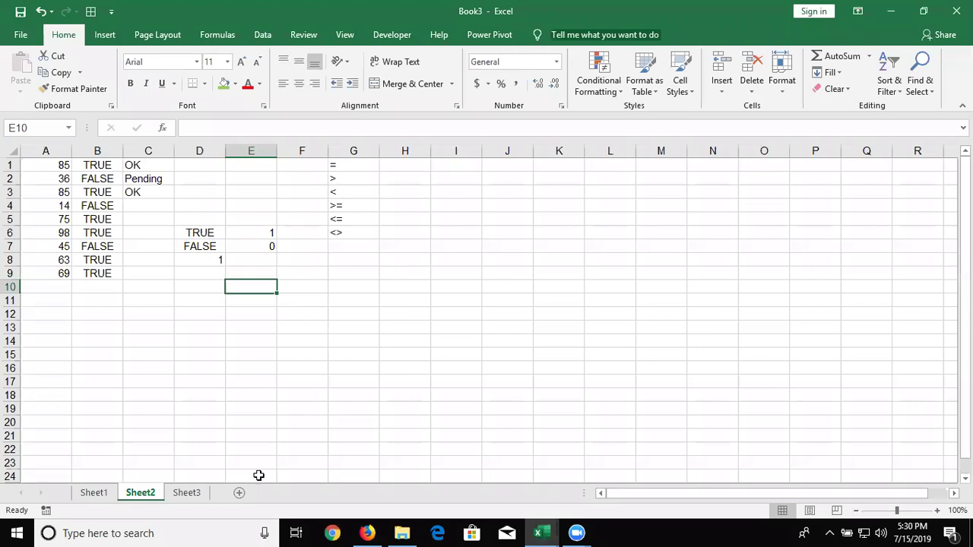
pyautogui.click(107, 492)
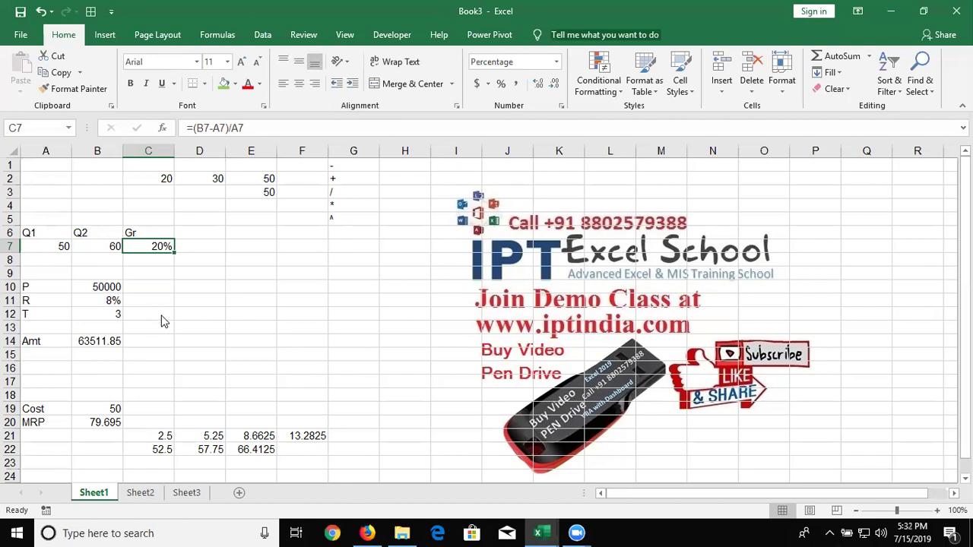
# Hide the Excel window to show the desktop with Super+D.
pyautogui.press('super+d')
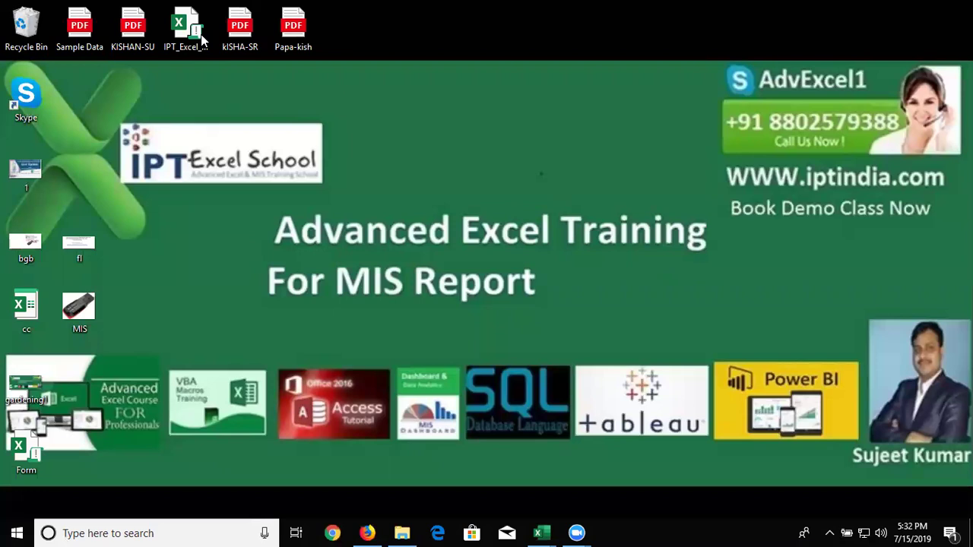